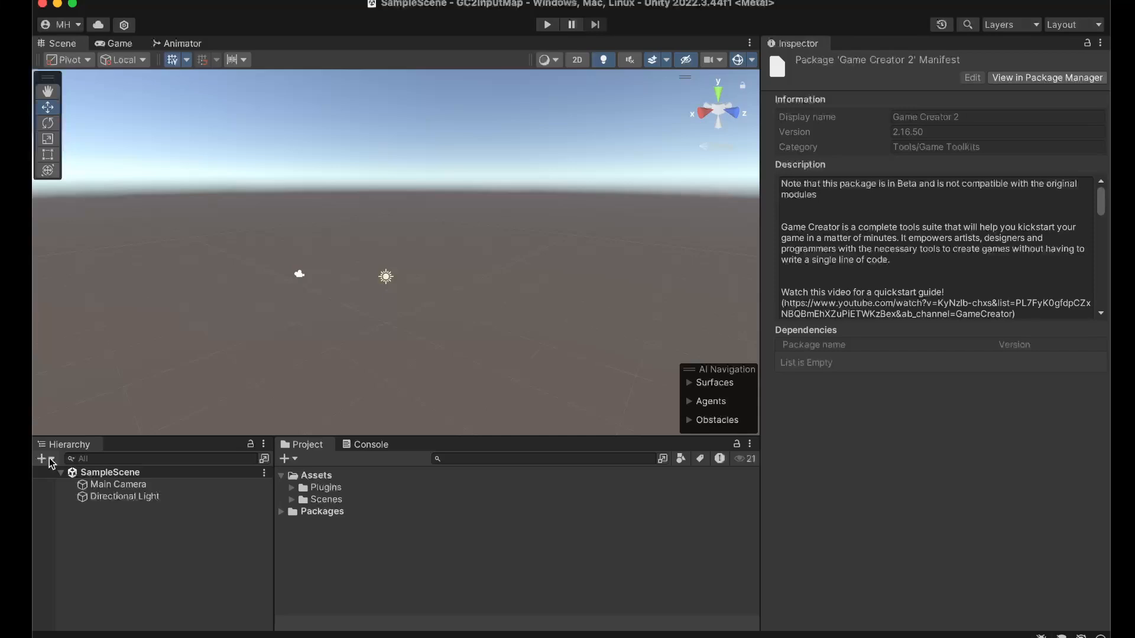
# Step: Add a 3D plane to the scene
pyautogui.click(52, 464)
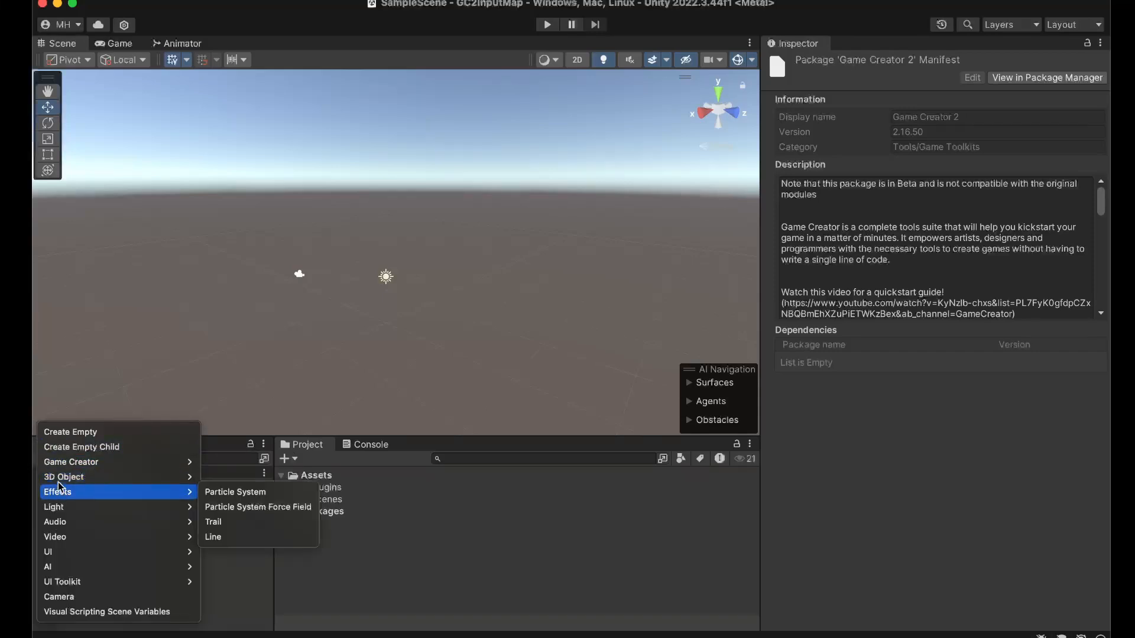
pyautogui.moveTo(62, 477)
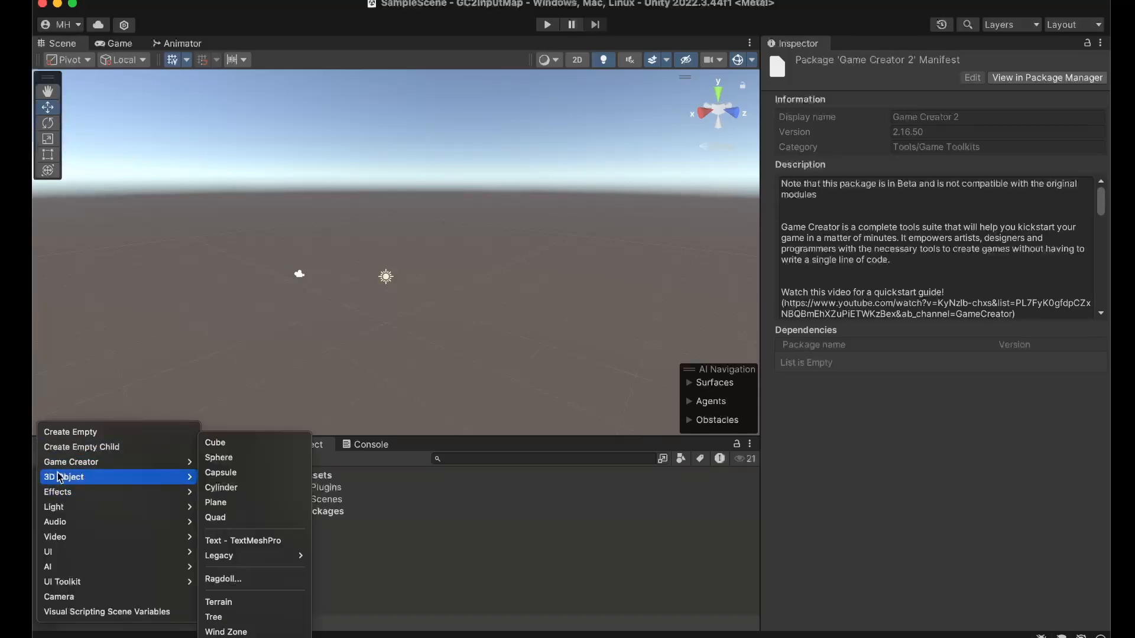
pyautogui.click(216, 503)
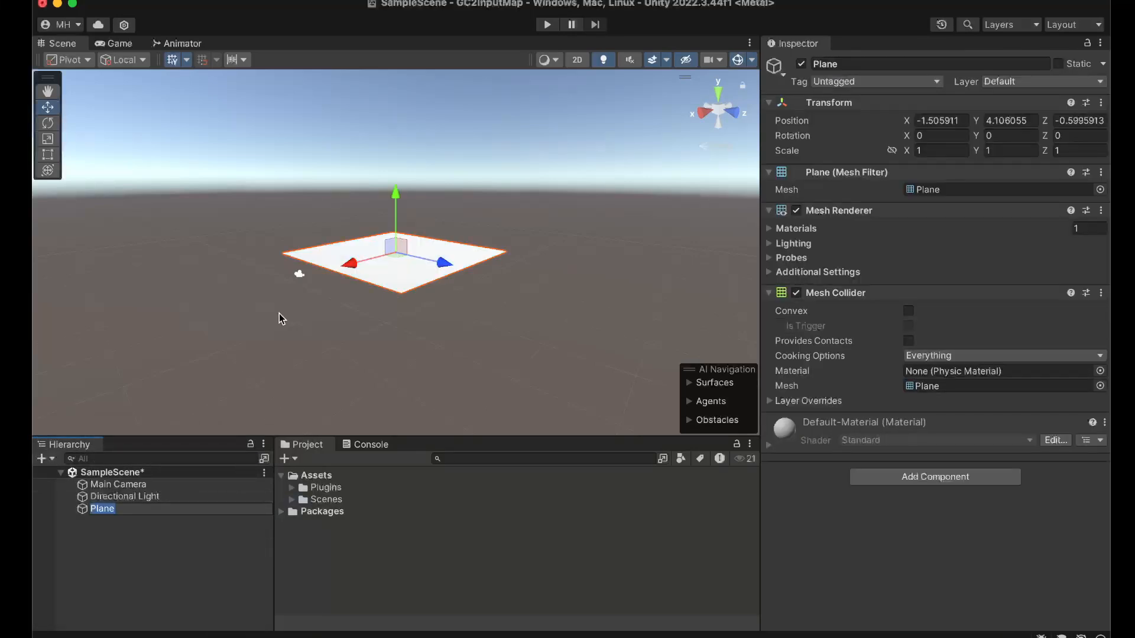
# Step: Add a Game Creator Player character to the scene
pyautogui.click(42, 459)
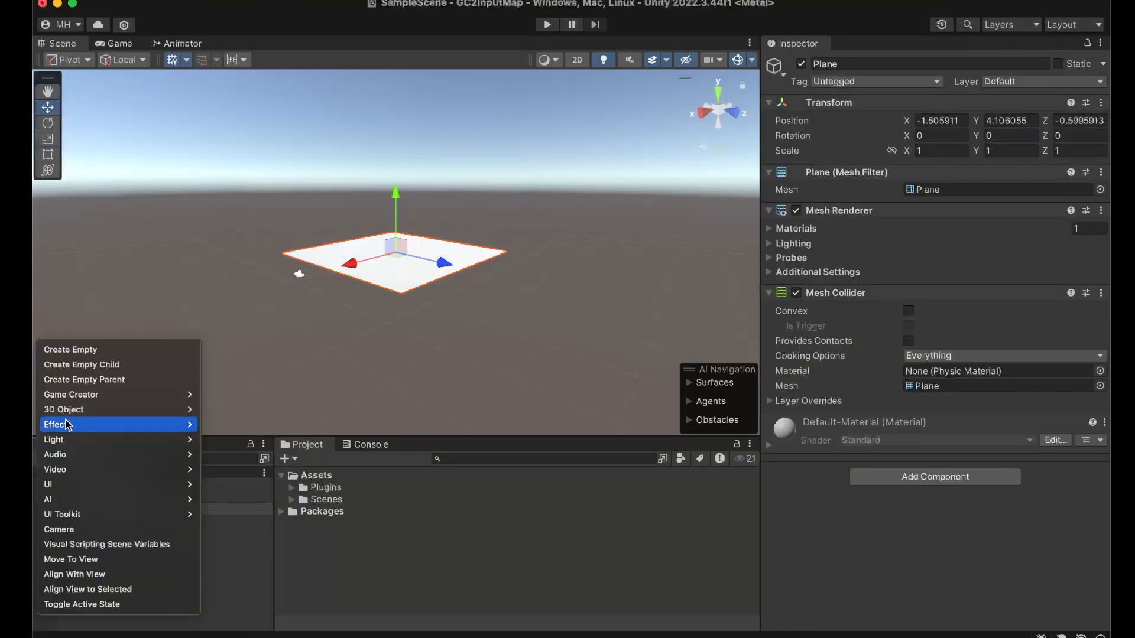
pyautogui.moveTo(147, 395)
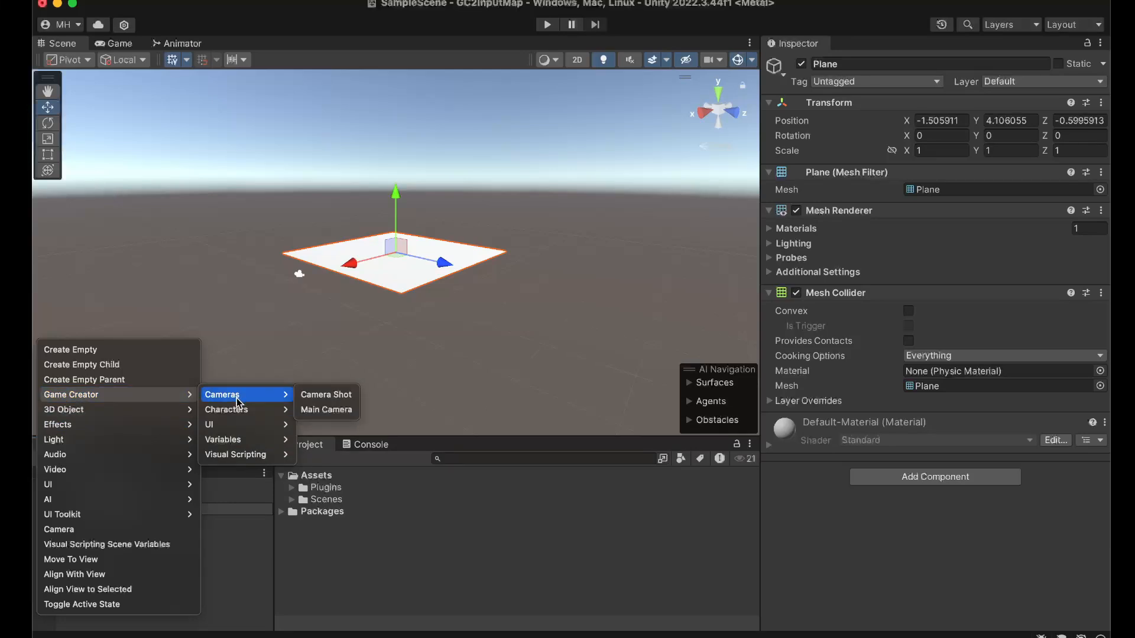
pyautogui.moveTo(236, 409)
pyautogui.click(324, 438)
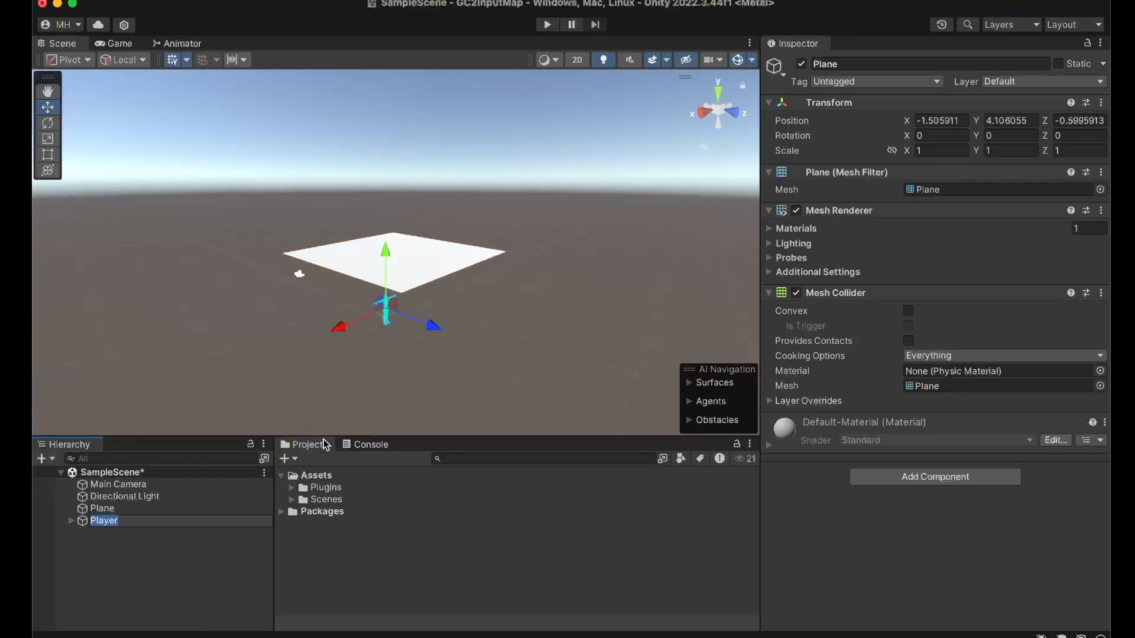
# Step: Reset the plane's Transform position to the origin so it sits under the Player
pyautogui.click(436, 252)
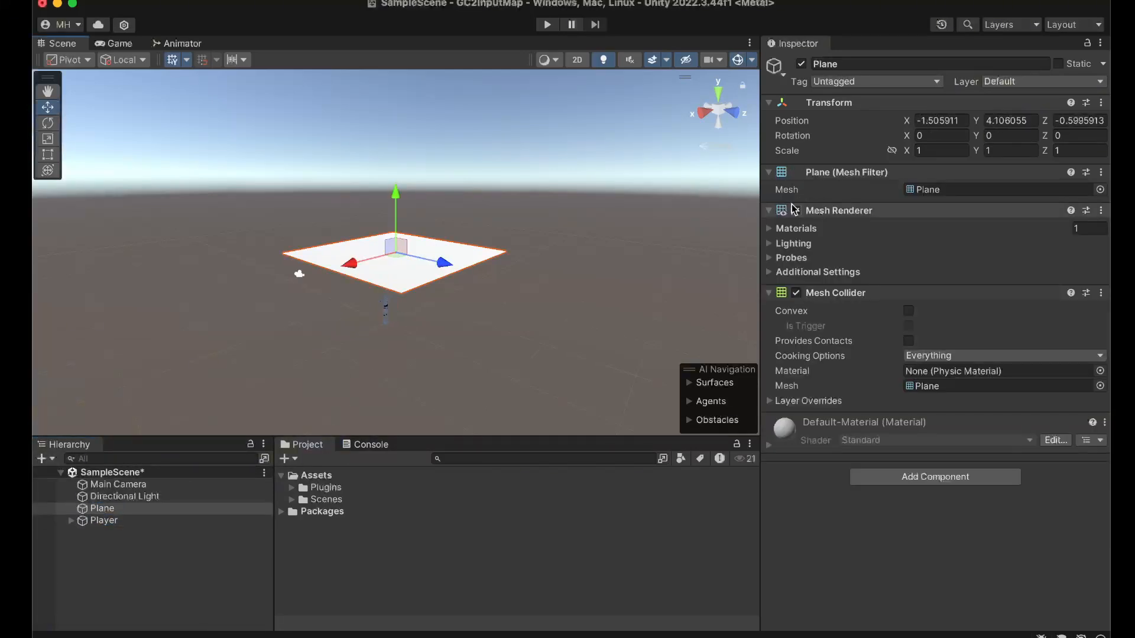
pyautogui.click(1099, 108)
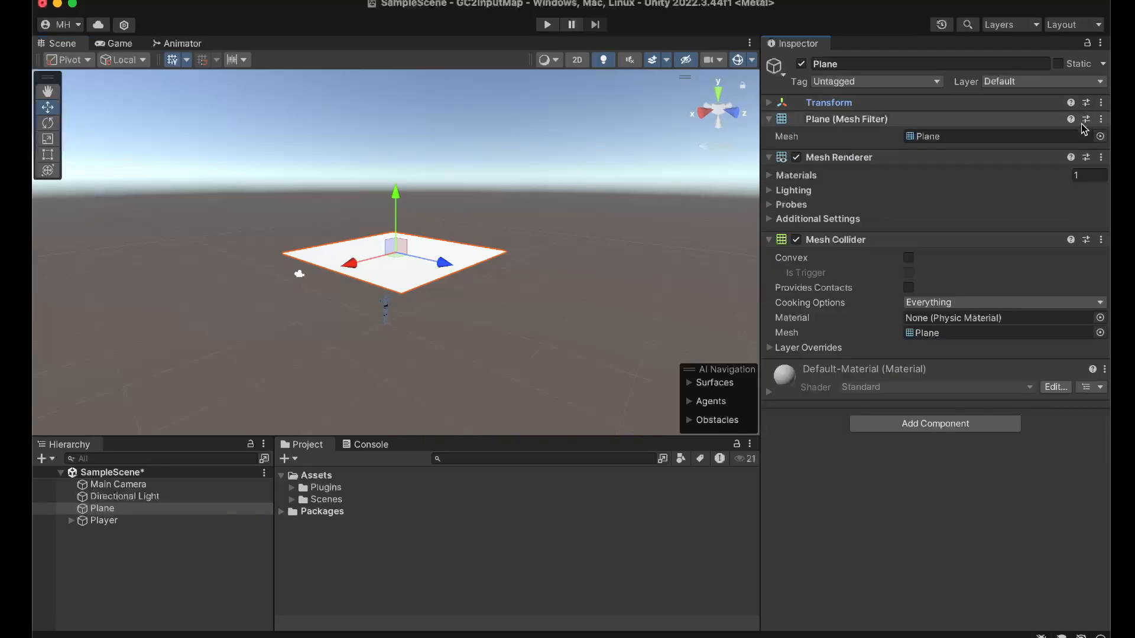
pyautogui.click(1101, 103)
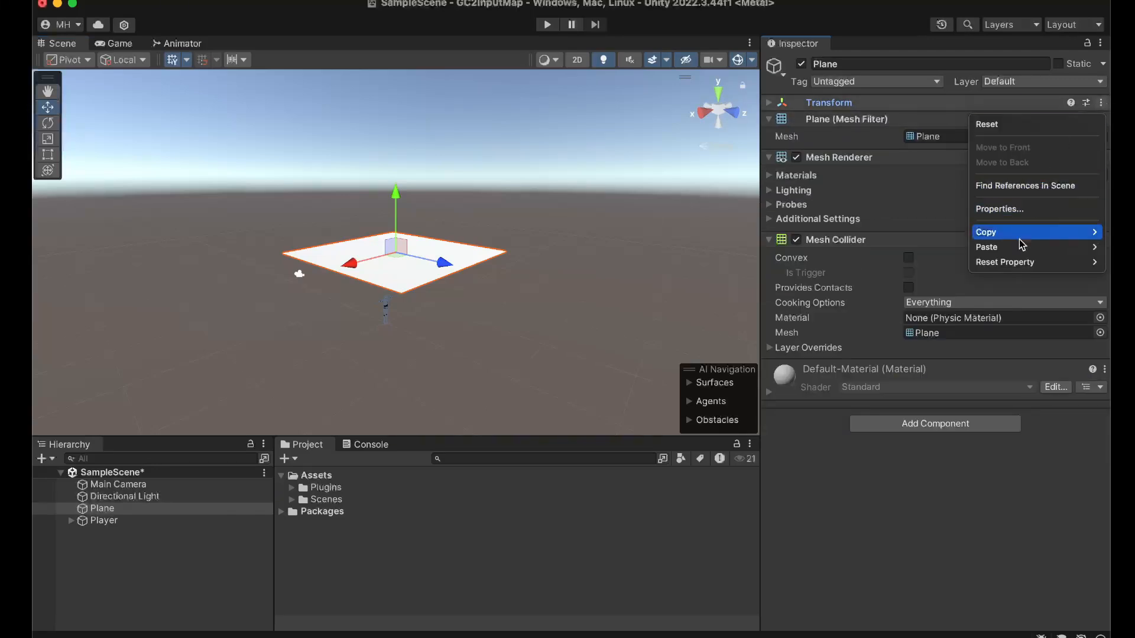
pyautogui.moveTo(1023, 262)
pyautogui.click(944, 262)
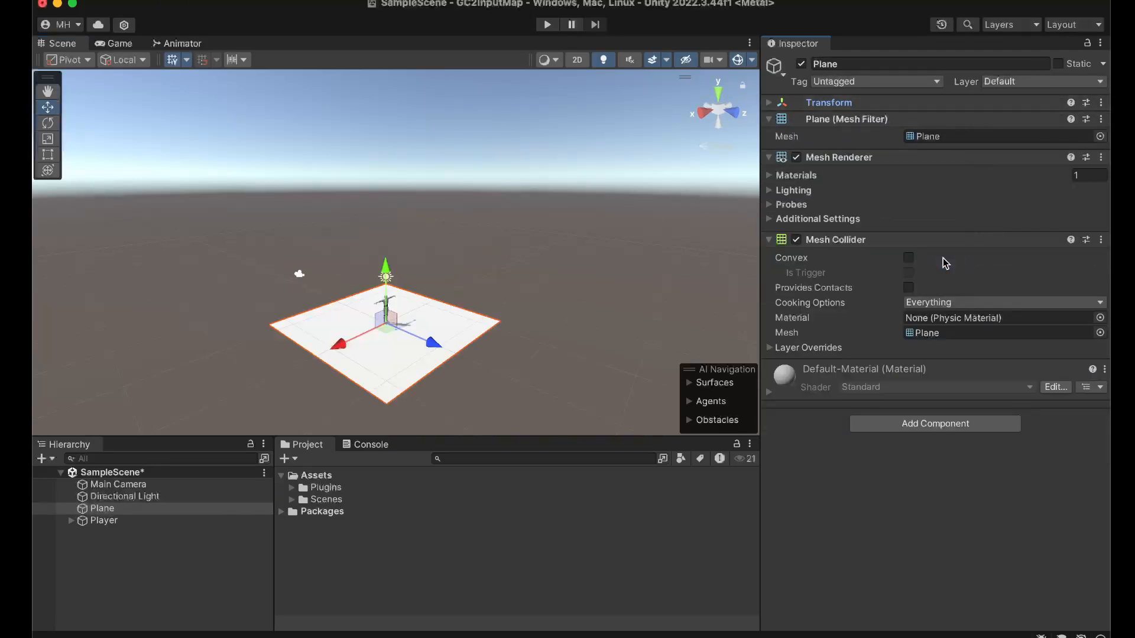
# Step: Frame the Player in the view, run the scene and test moving the character across the plane with the WASD controls
pyautogui.click(160, 520)
pyautogui.press('f')
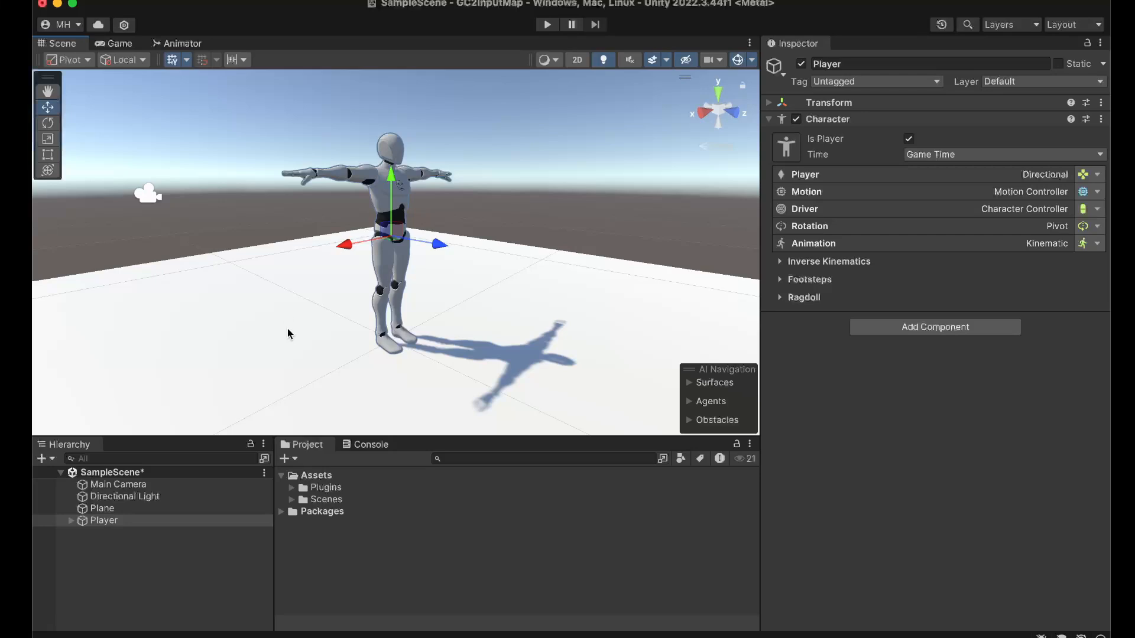
pyautogui.click(547, 24)
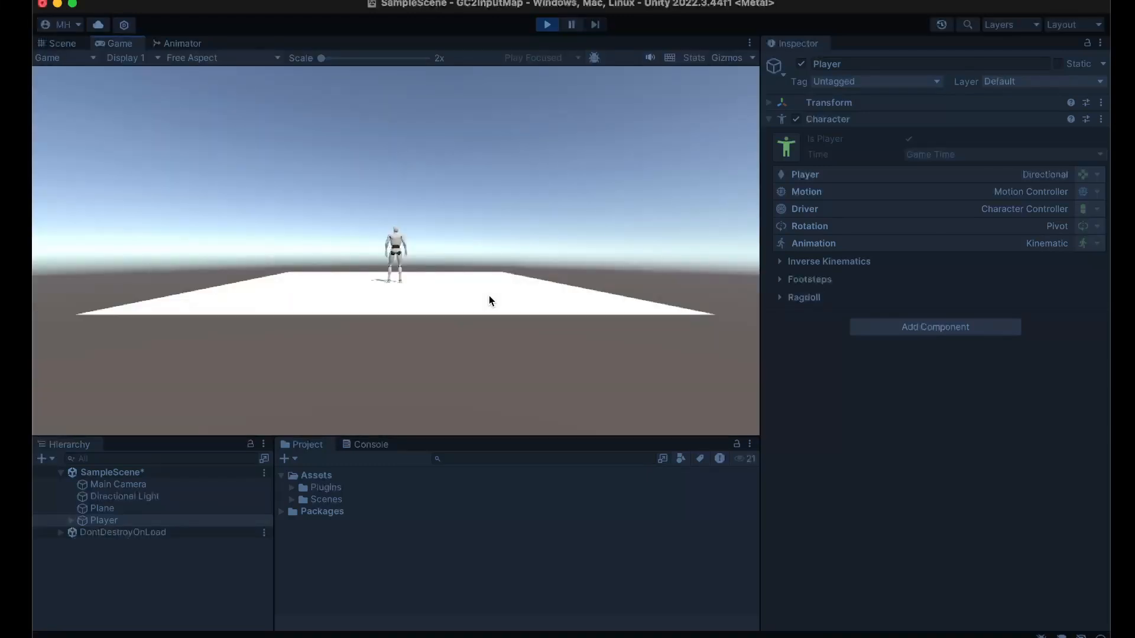
pyautogui.press('a')
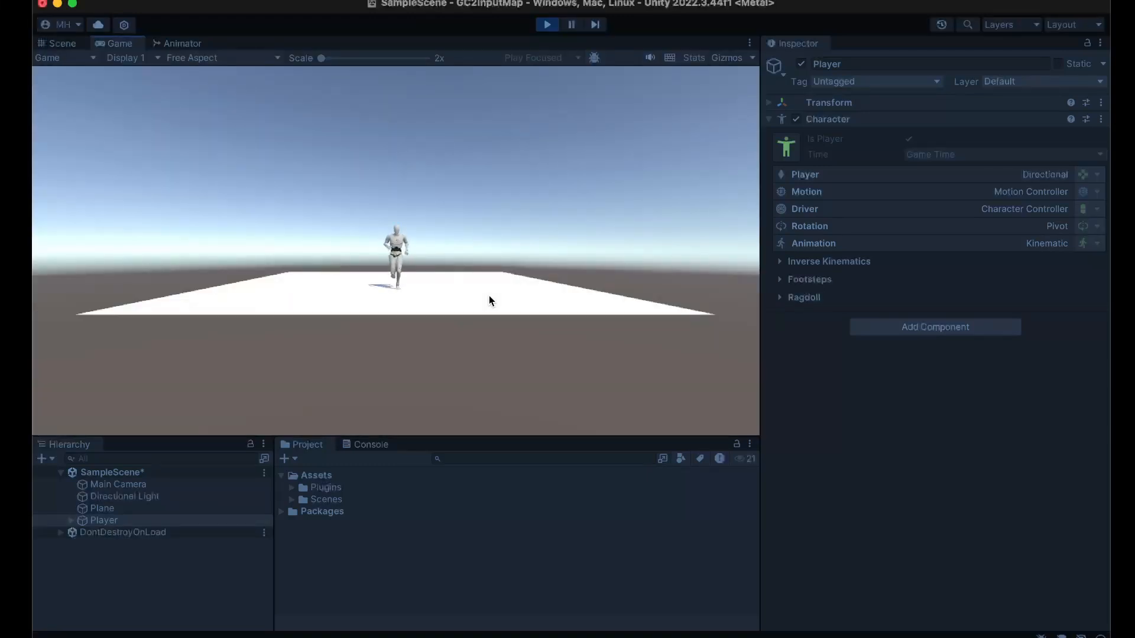
pyautogui.press('d')
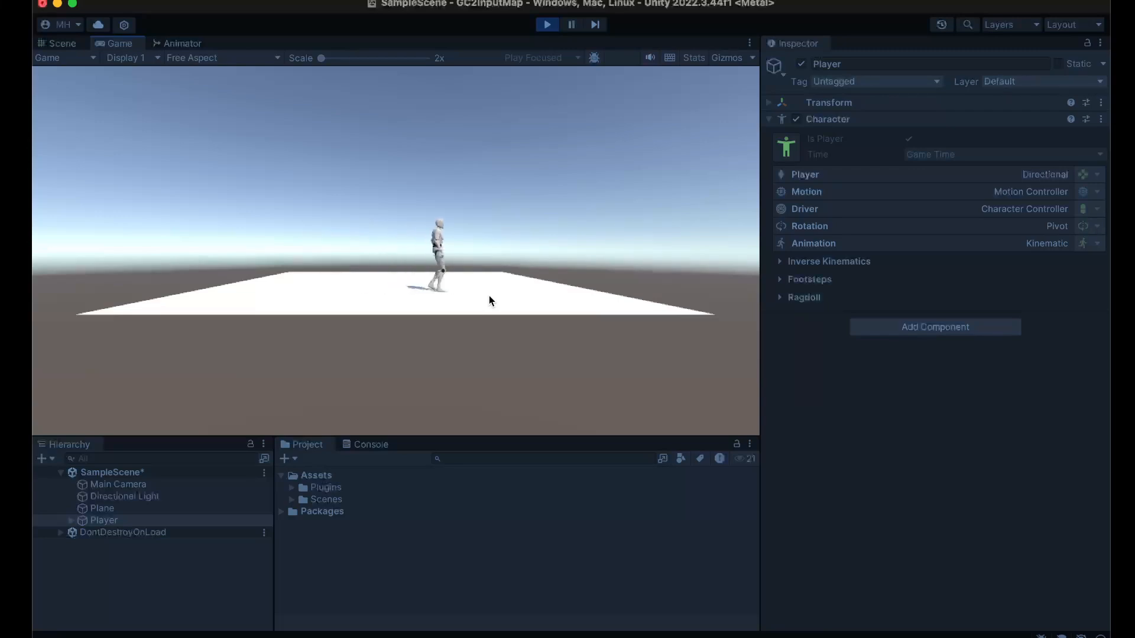
pyautogui.press('a')
pyautogui.press('d')
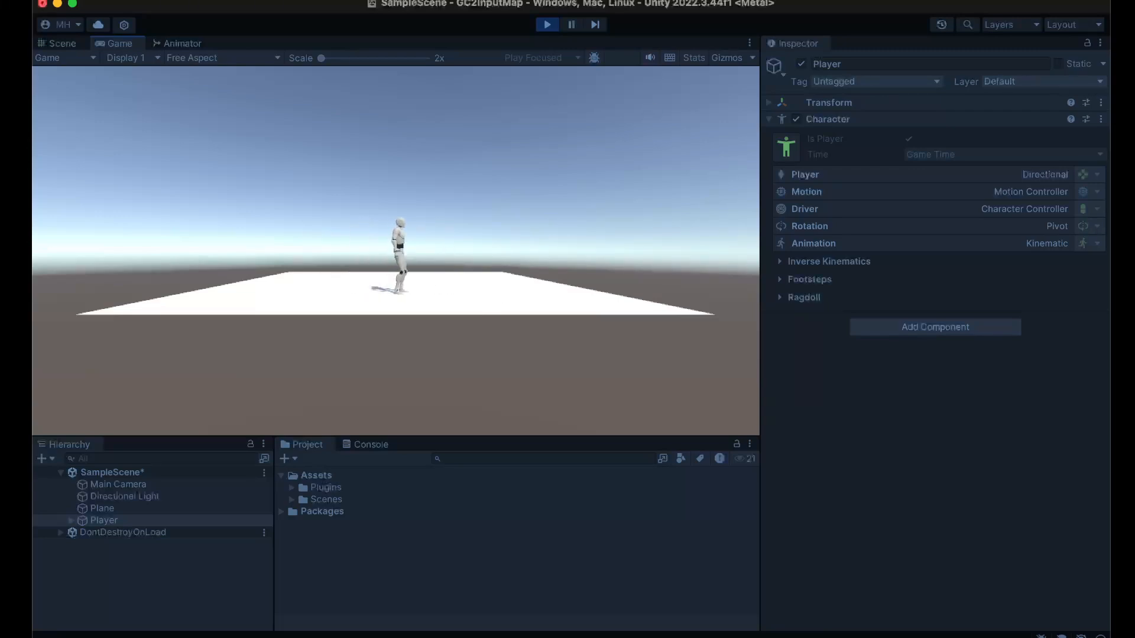
pyautogui.press('super+Tab')
pyautogui.click(426, 279)
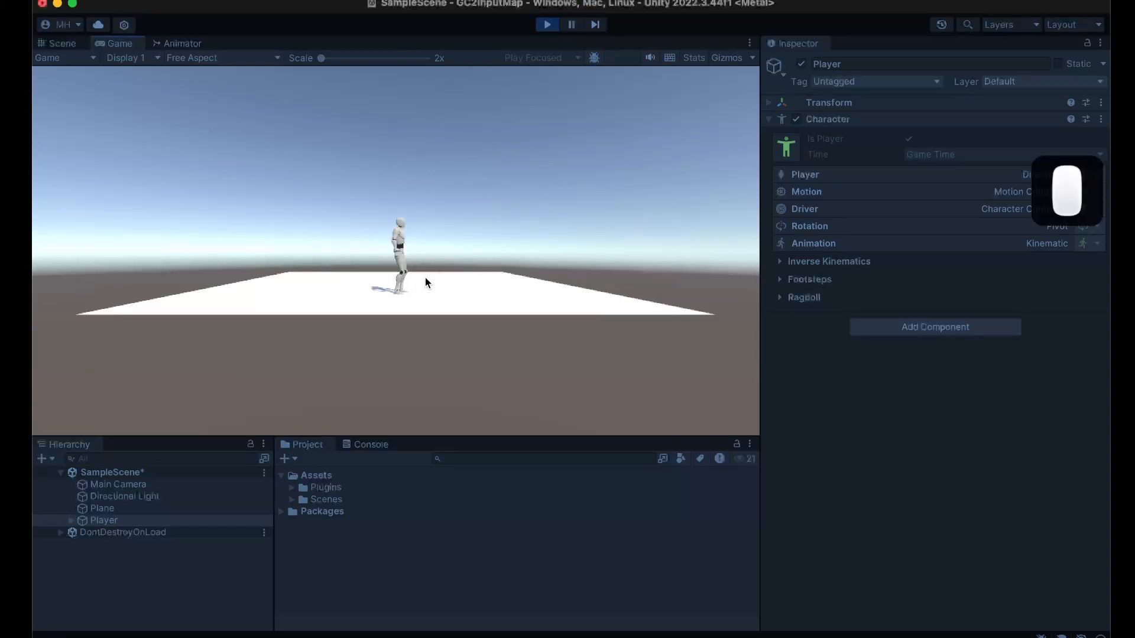
pyautogui.press('d')
pyautogui.press('a')
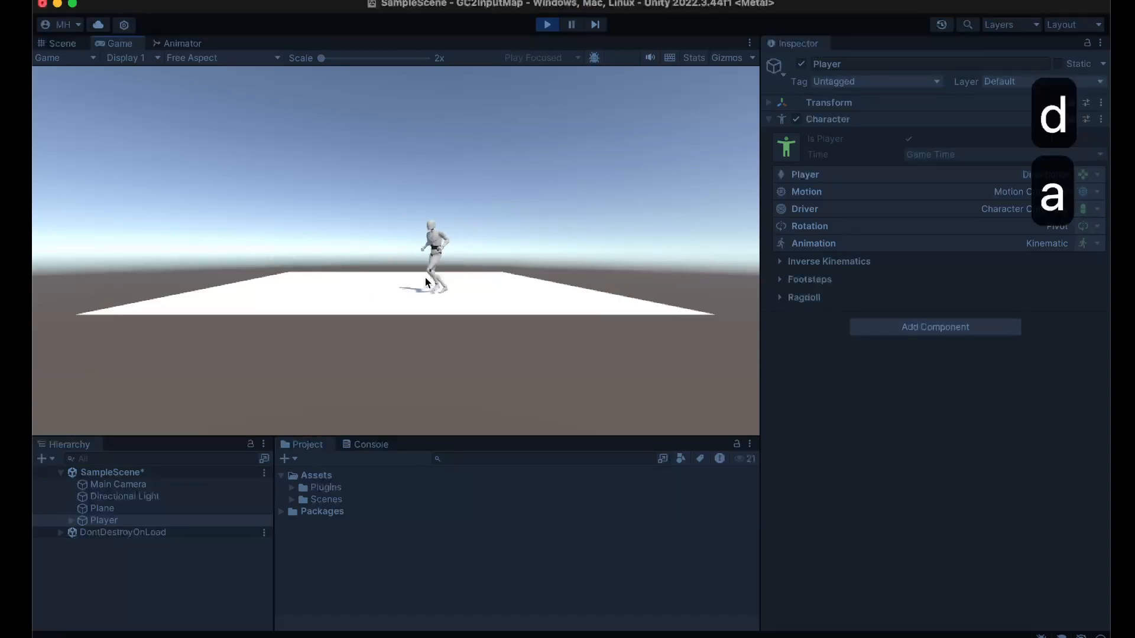
pyautogui.press('a')
pyautogui.press('w')
pyautogui.press('s')
pyautogui.press('a')
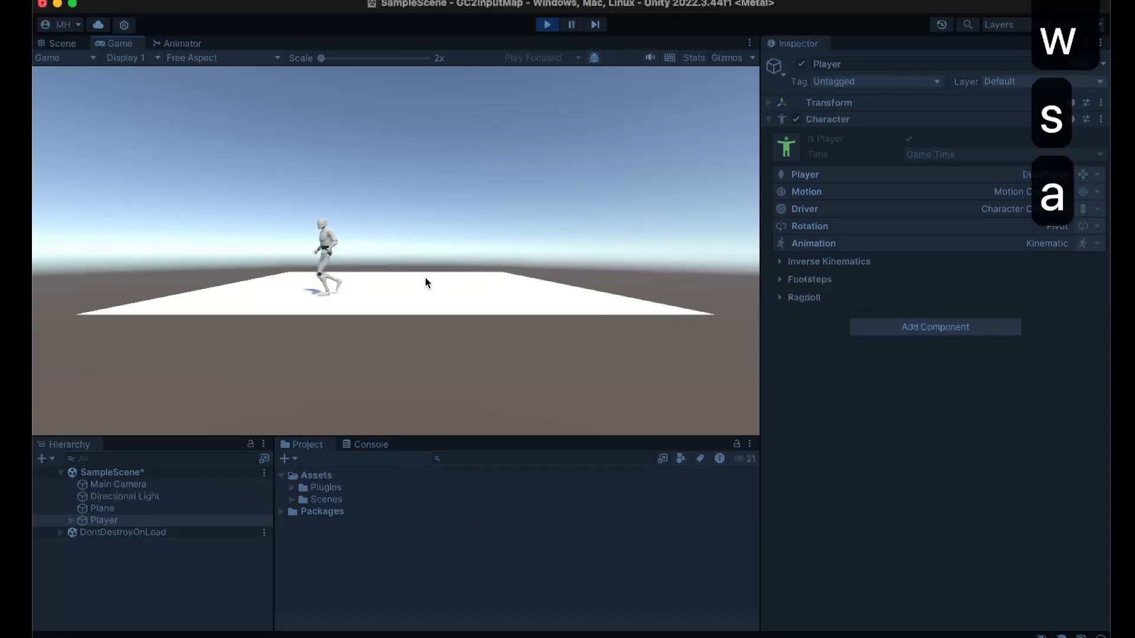
pyautogui.press('d')
pyautogui.press('d')
pyautogui.press('d')
pyautogui.press('d')
pyautogui.press('w')
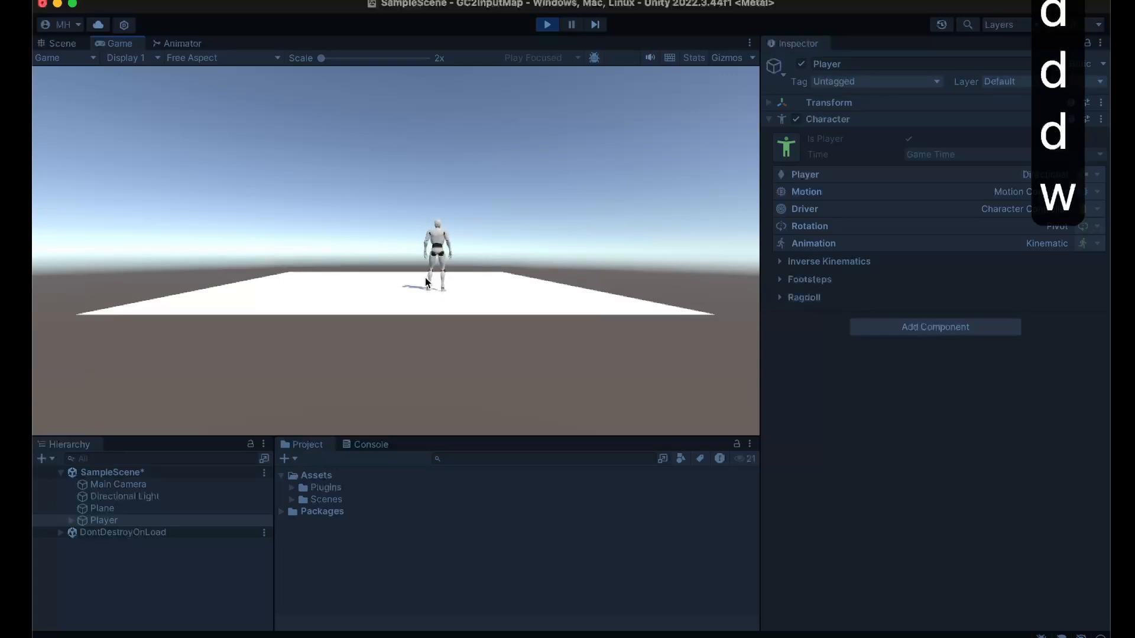
# Step: Test moving the character in all four directions with the arrow controls, and stop play mode
pyautogui.press('Up')
pyautogui.press('Down')
pyautogui.press('Down')
pyautogui.press('Left')
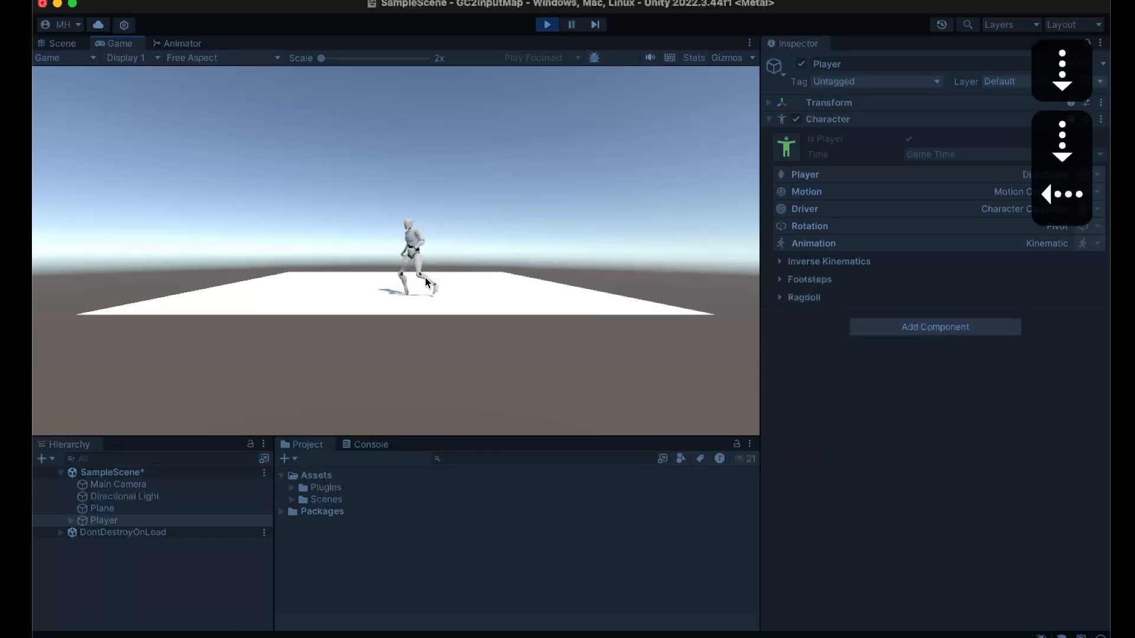
pyautogui.press('Left')
pyautogui.press('Right')
pyautogui.press('Right')
pyautogui.press('Right')
pyautogui.press('Up')
pyautogui.press('Left')
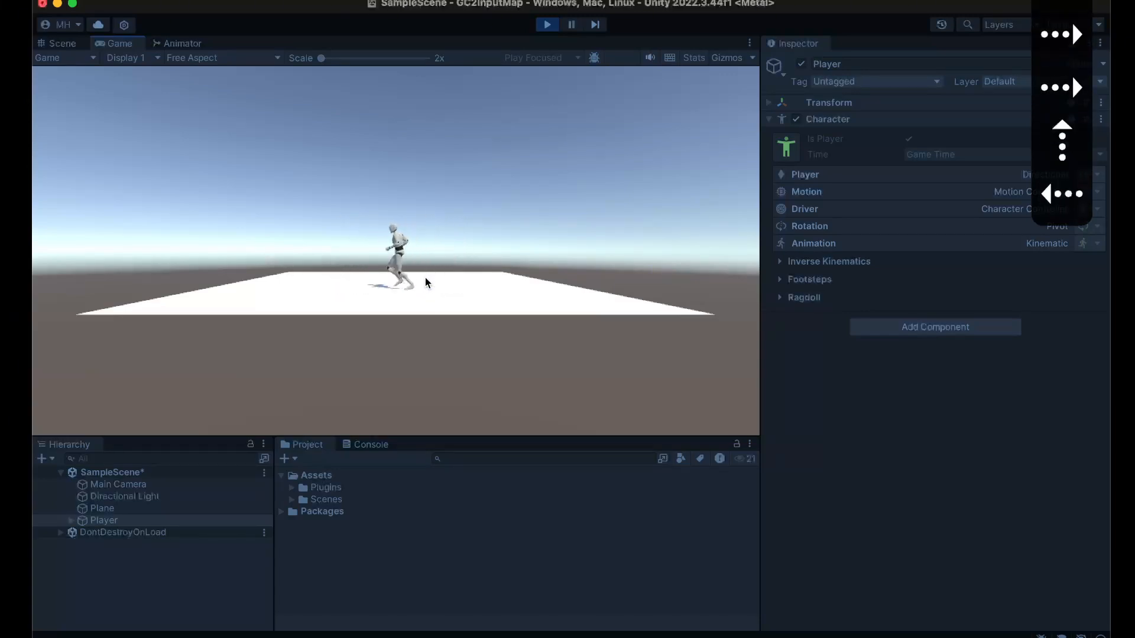
pyautogui.press('Left')
pyautogui.press('Left')
pyautogui.press('Down')
pyautogui.press('Right')
pyautogui.press('Right')
pyautogui.press('Right')
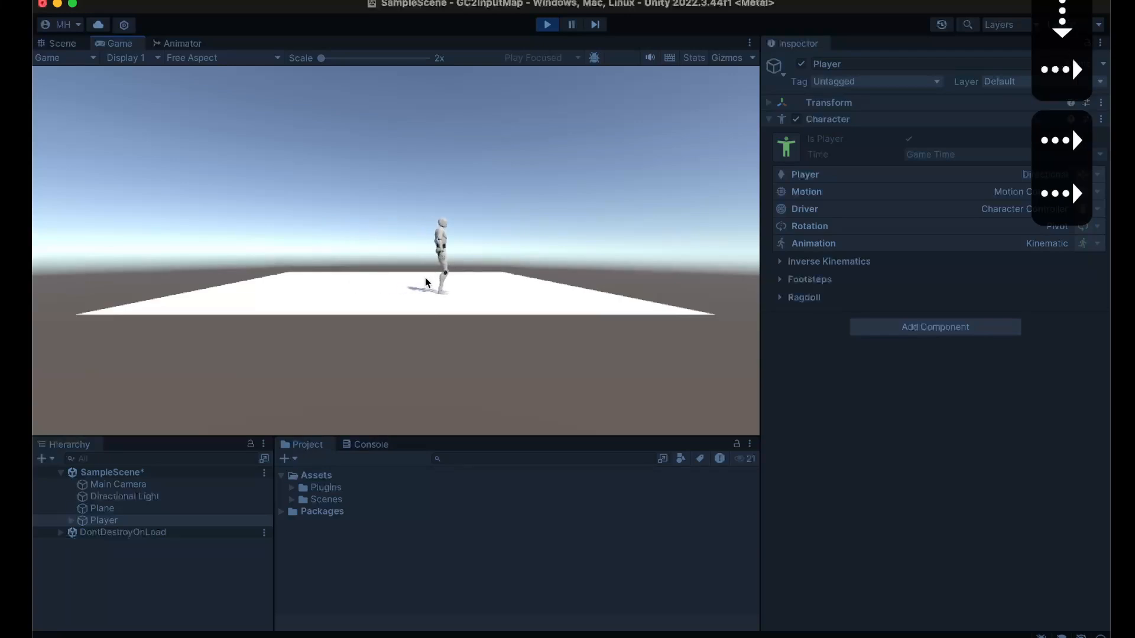
pyautogui.click(547, 25)
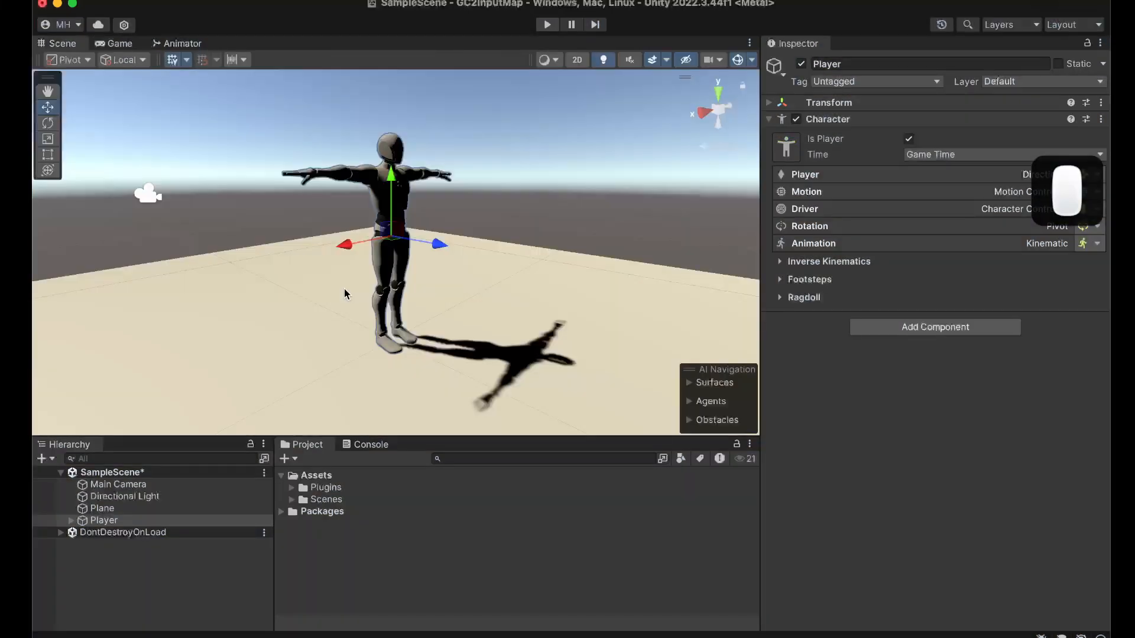
# Step: Add a Game Creator Camera Shot to the scene
pyautogui.click(43, 459)
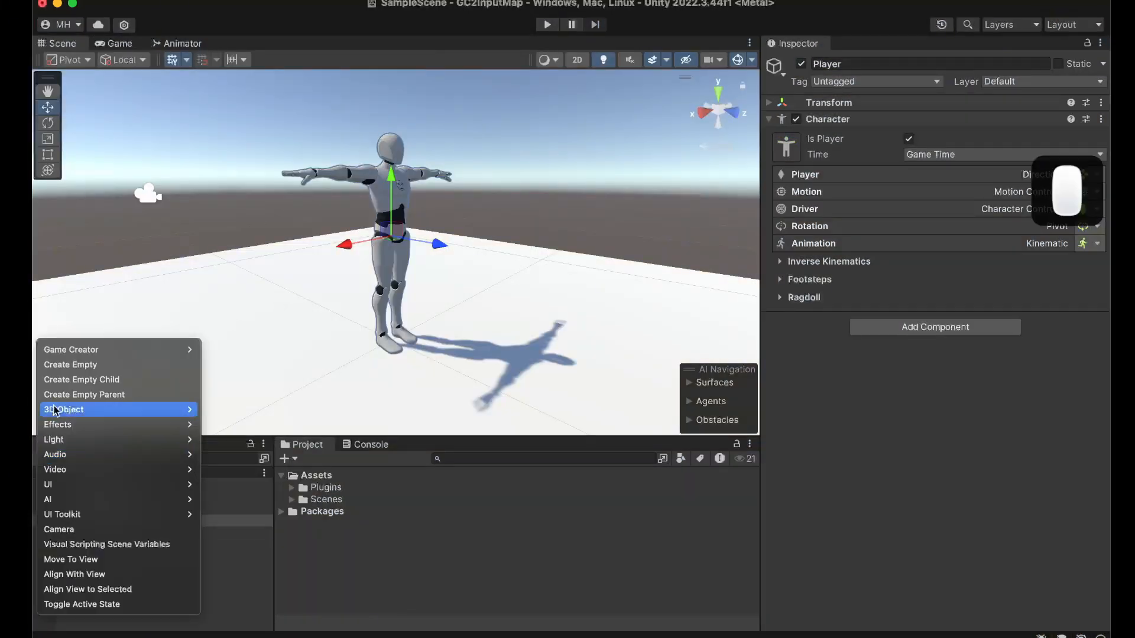
pyautogui.moveTo(89, 350)
pyautogui.moveTo(220, 355)
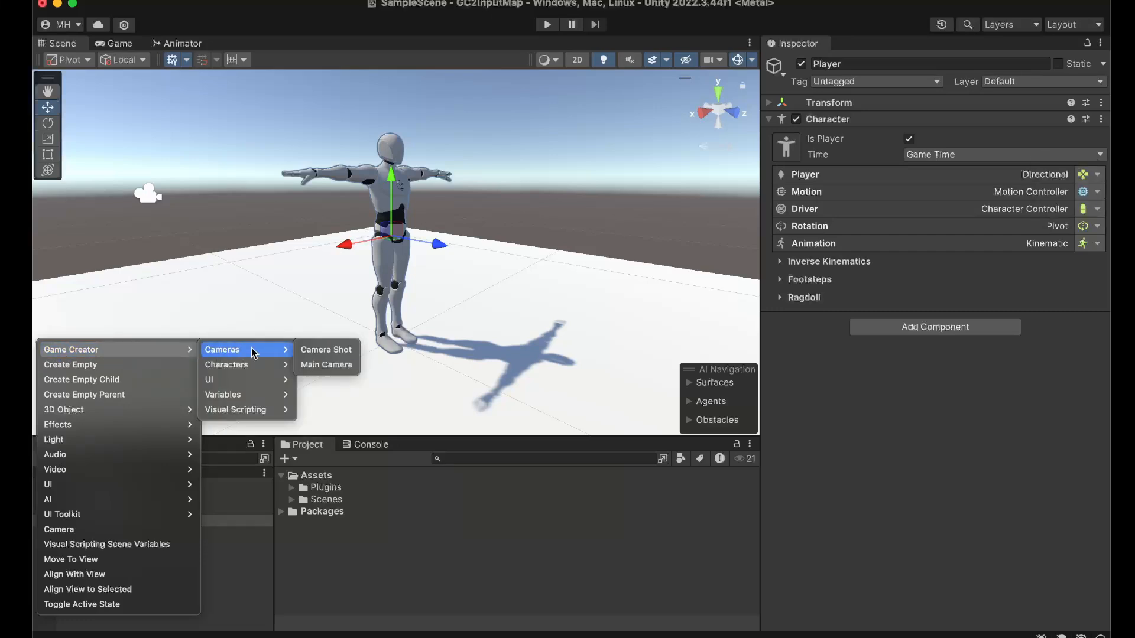
pyautogui.click(322, 349)
pyautogui.click(175, 552)
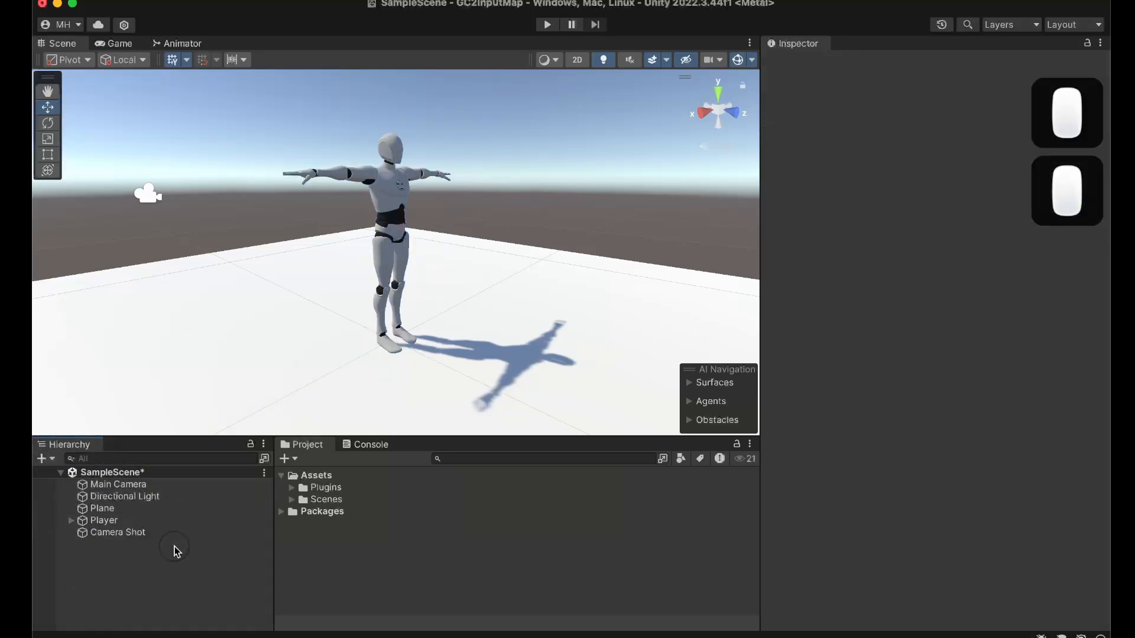
# Step: Make the Camera Shot the main shot and change its shot type to Follow Target
pyautogui.click(177, 534)
pyautogui.click(908, 136)
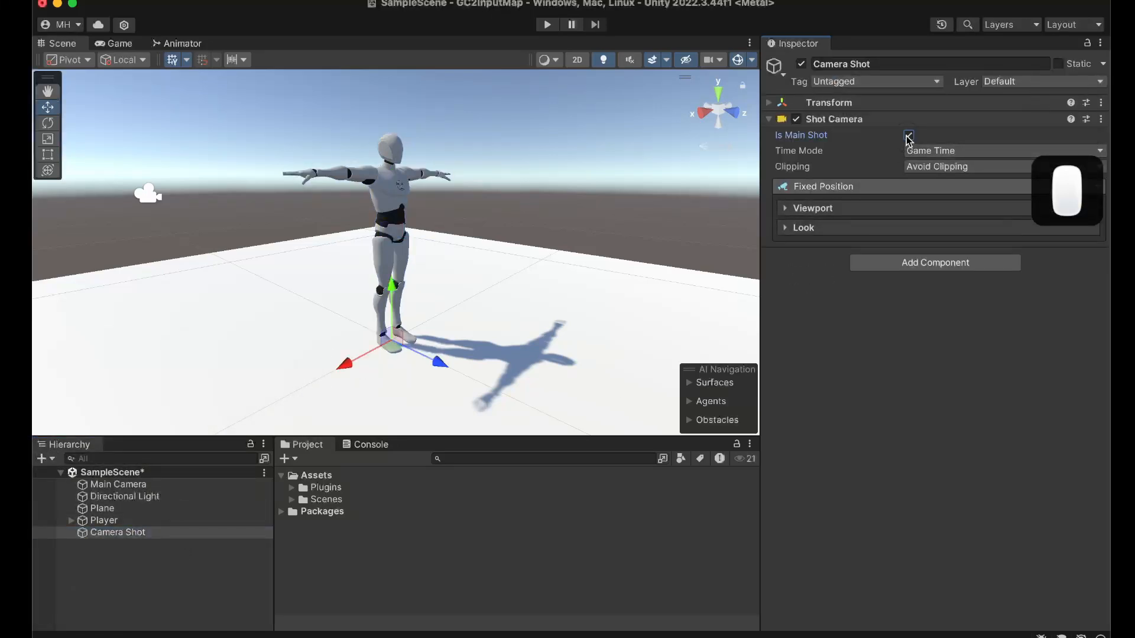
pyautogui.click(844, 187)
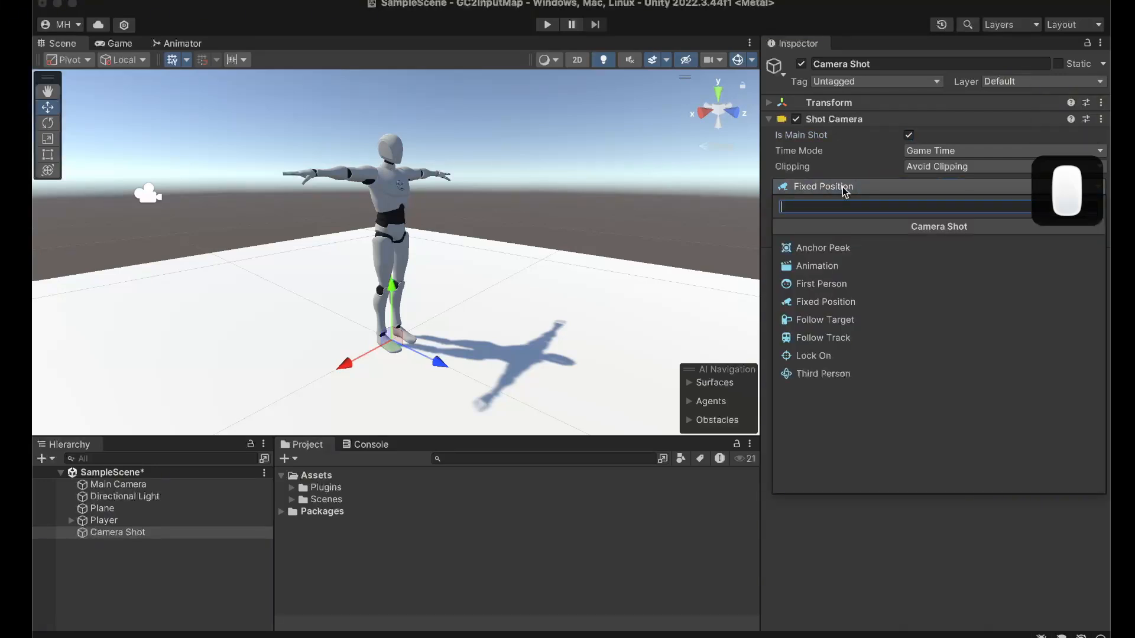
pyautogui.click(837, 322)
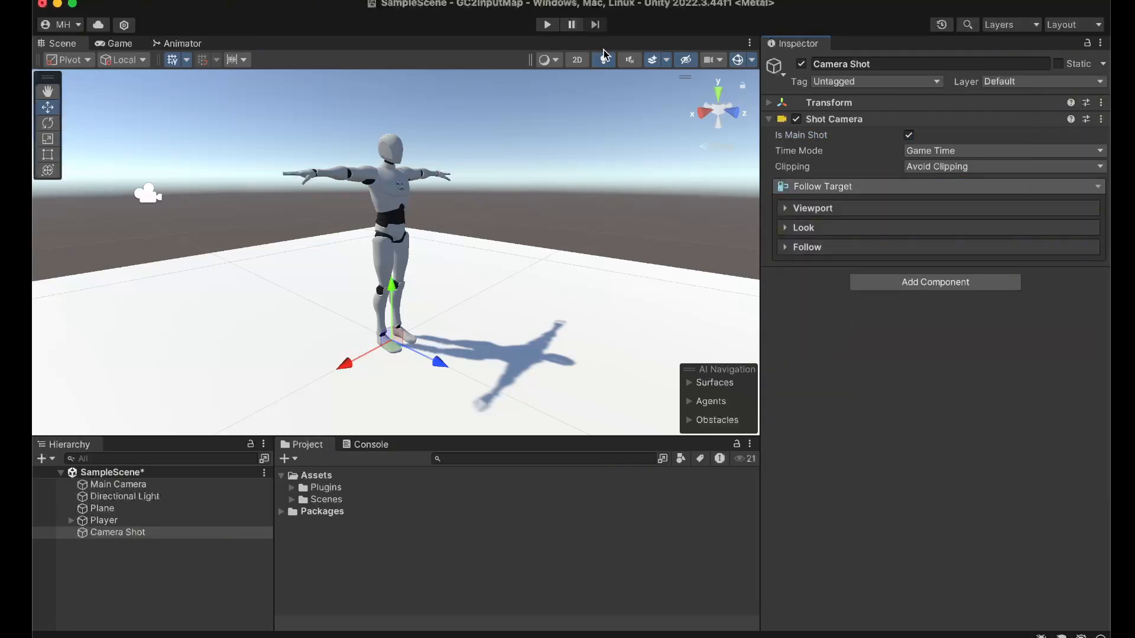
# Step: Run the scene and move the character in all directions to test how the camera follows it
pyautogui.click(547, 25)
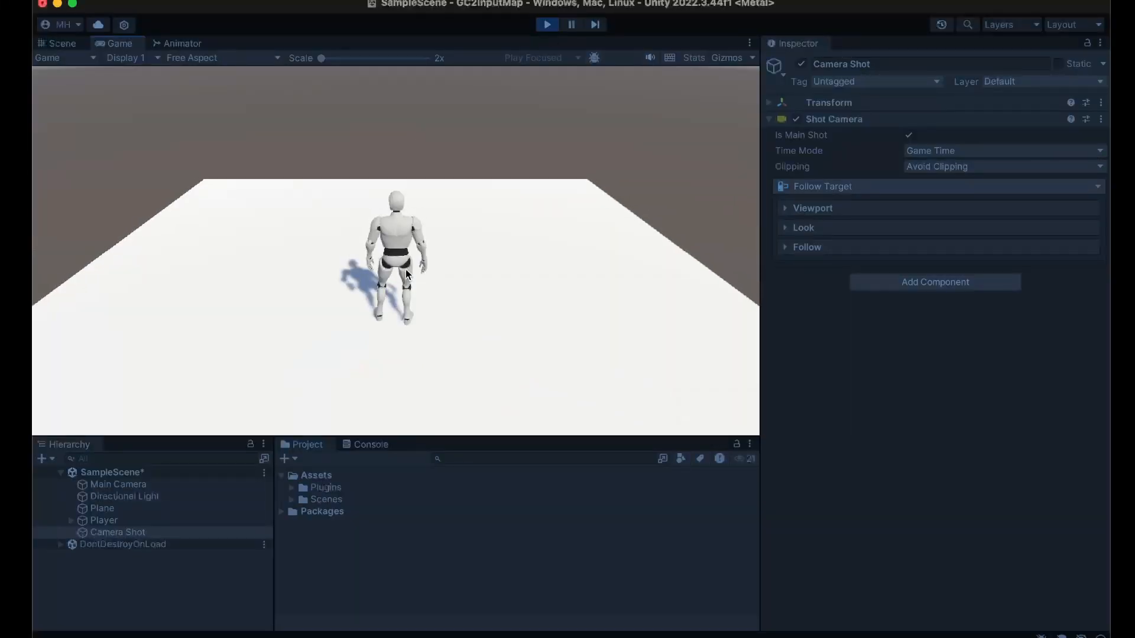
pyautogui.press('d')
pyautogui.press('w')
pyautogui.press('a')
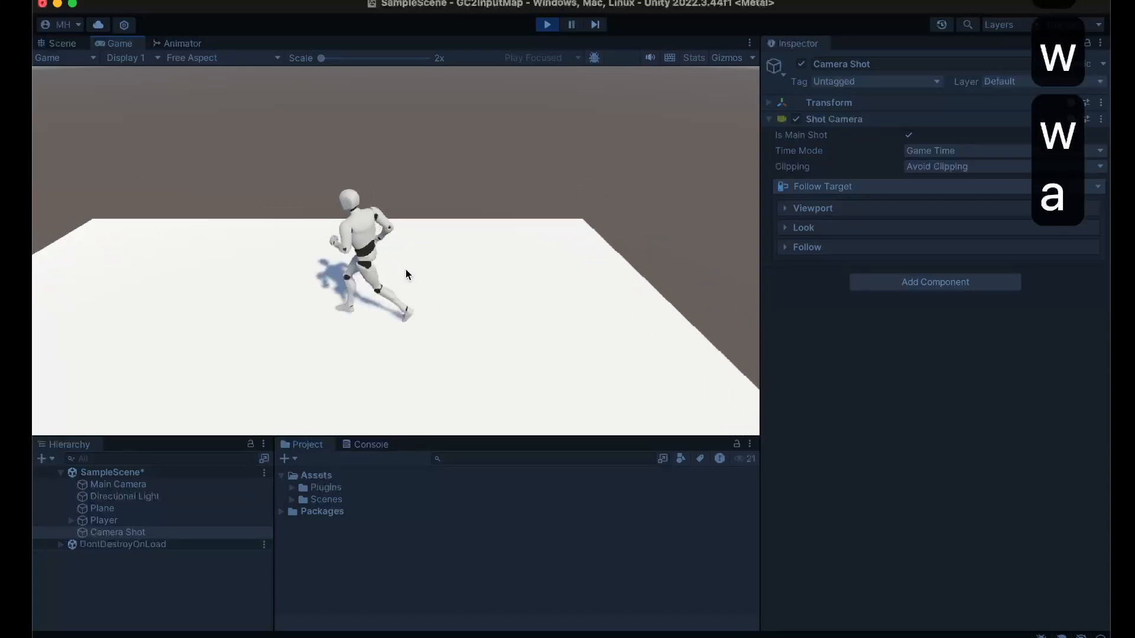
pyautogui.press('s')
pyautogui.press('Up')
pyautogui.press('Right')
pyautogui.press('Down')
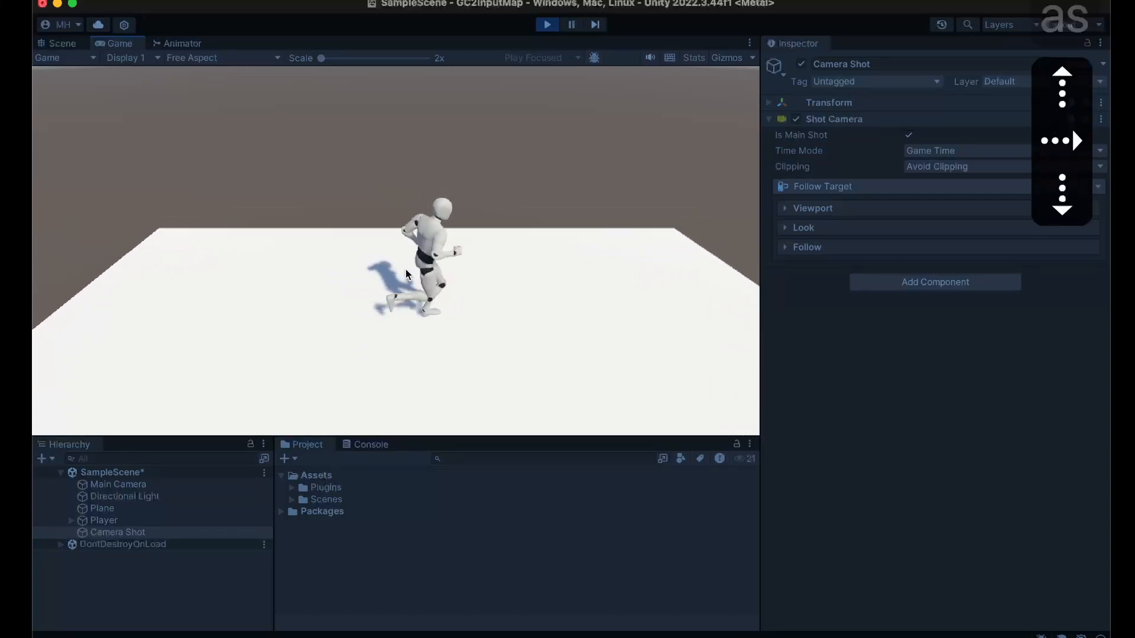
pyautogui.press('Down')
pyautogui.press('Left')
pyautogui.press('Up')
pyautogui.press('Right')
pyautogui.press('Right')
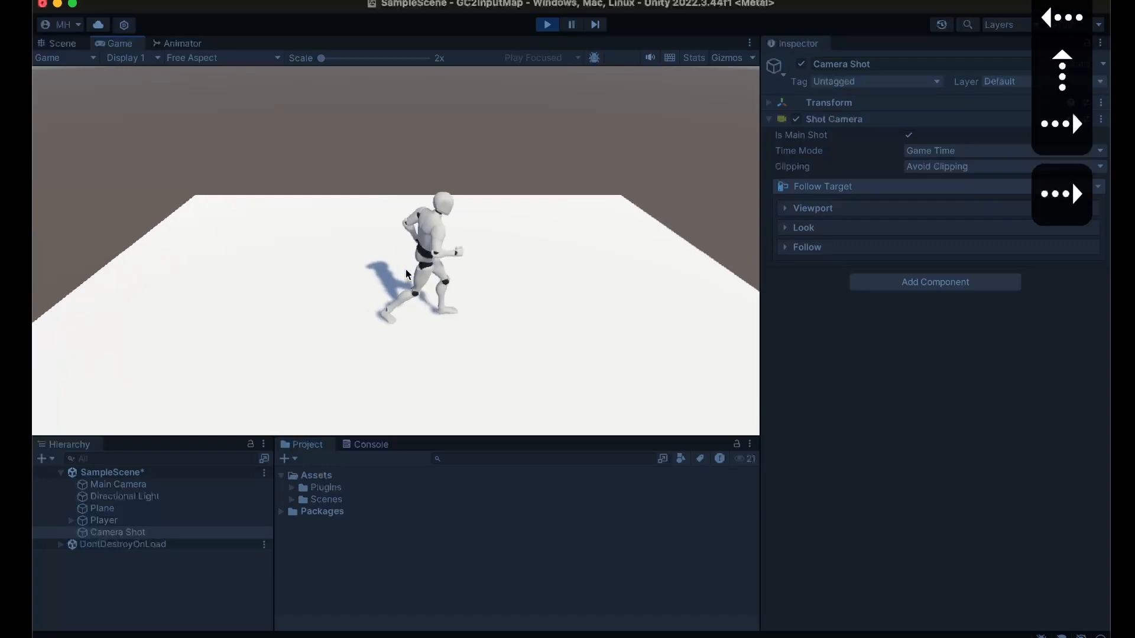
pyautogui.press('Down')
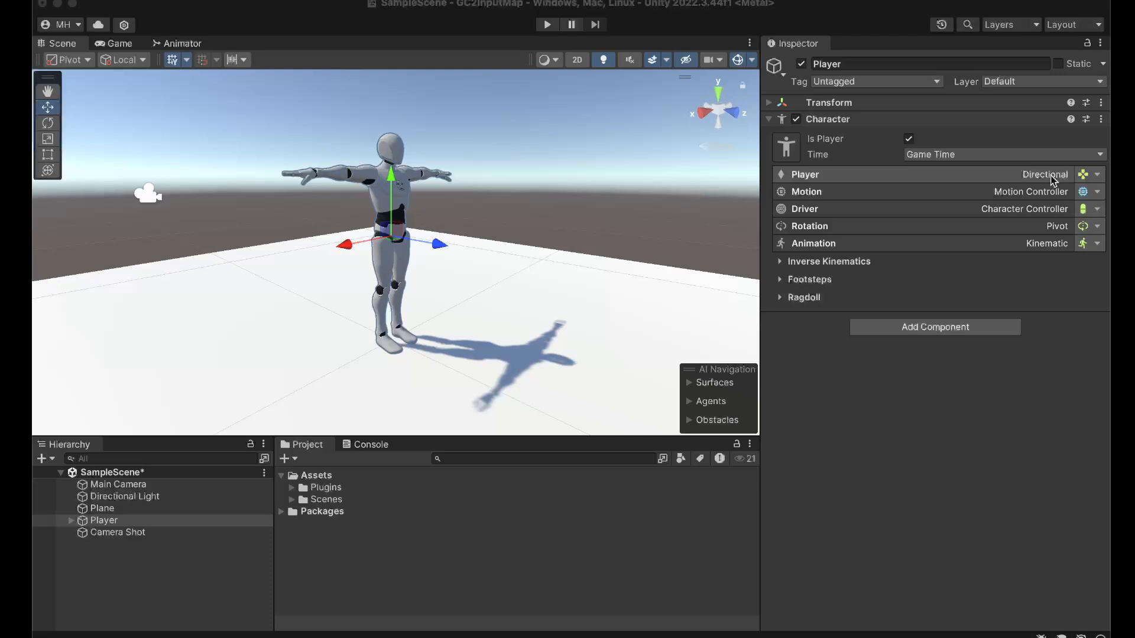
# Step: Review the Player's available control types and the Usage motion options for its Input Move setting
pyautogui.click(1084, 175)
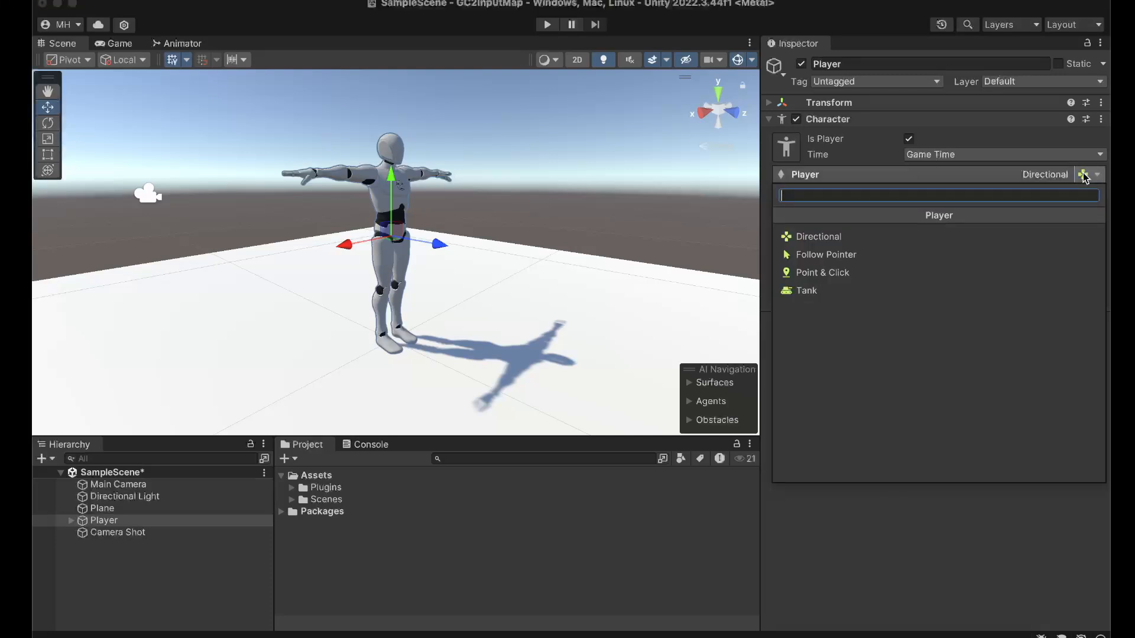
pyautogui.click(1058, 174)
pyautogui.click(1058, 174)
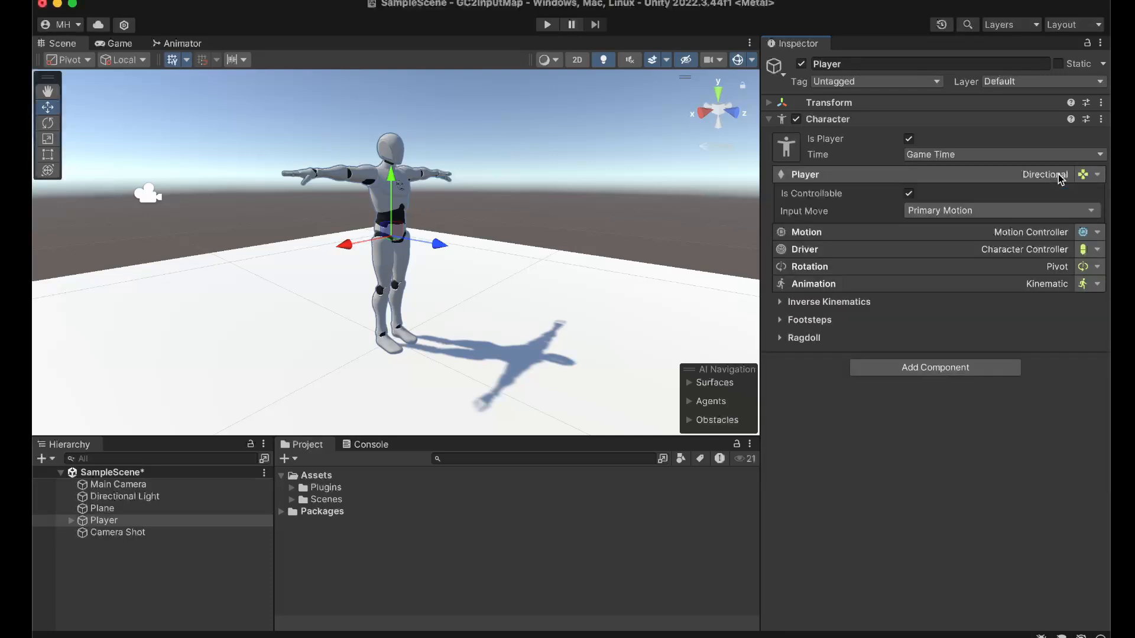
pyautogui.click(938, 213)
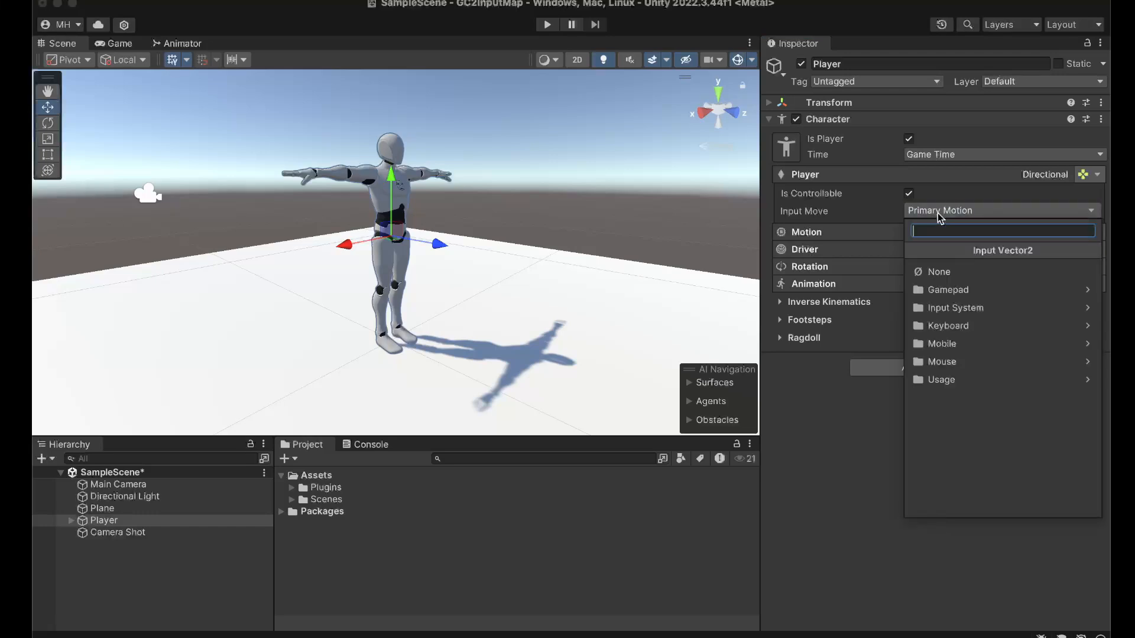
pyautogui.click(939, 379)
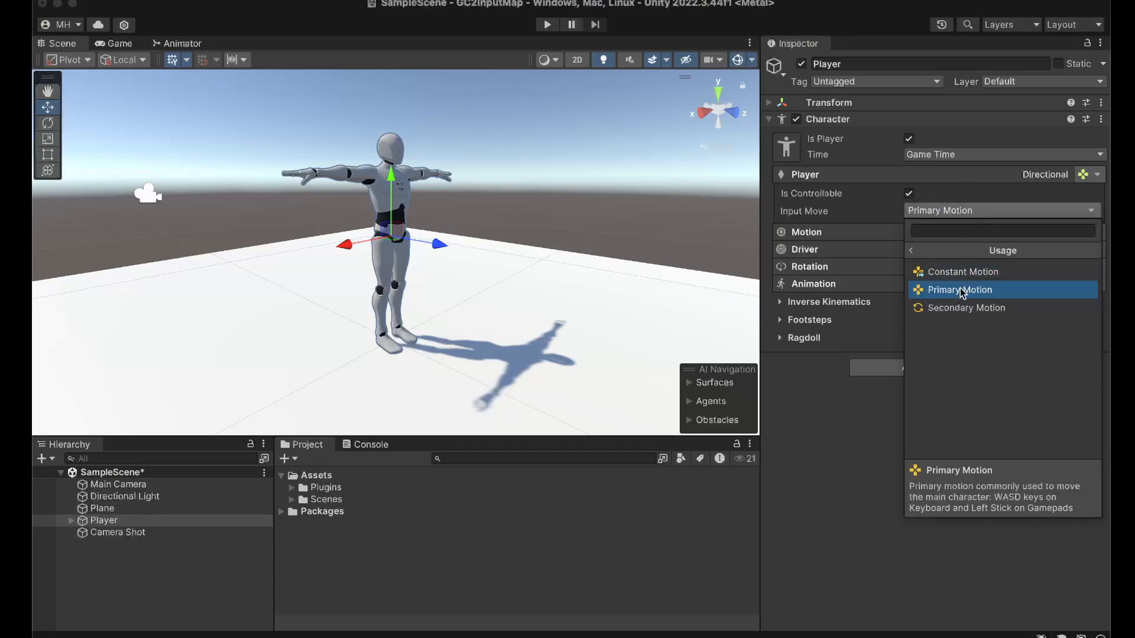
pyautogui.click(957, 208)
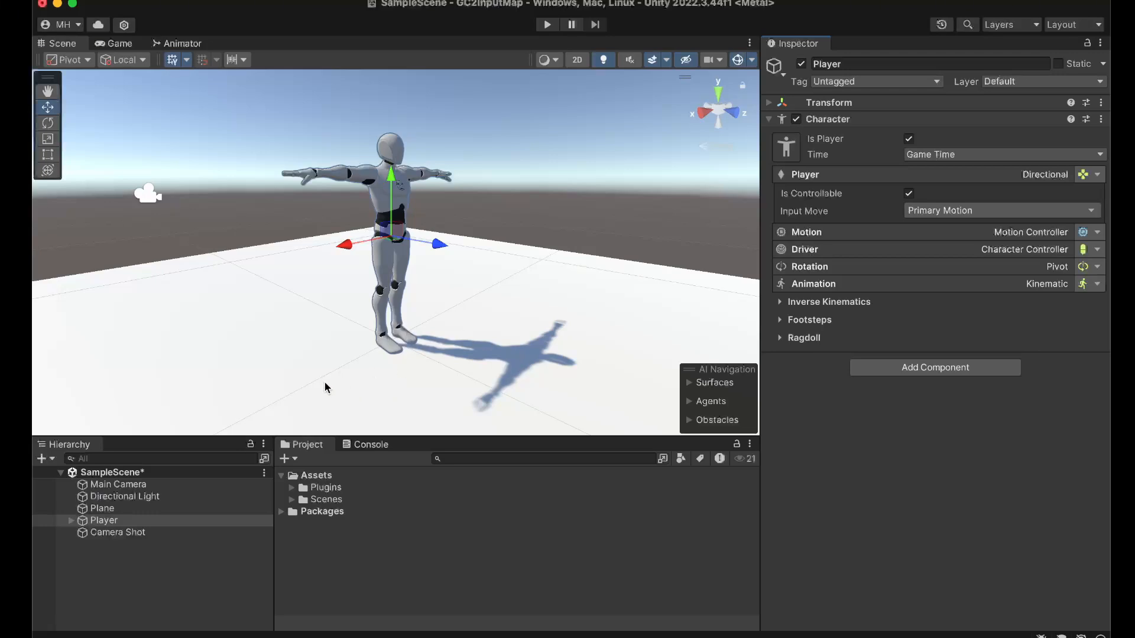
# Step: Create an Input Actions asset named PlayerInput in the Assets folder
pyautogui.click(288, 460)
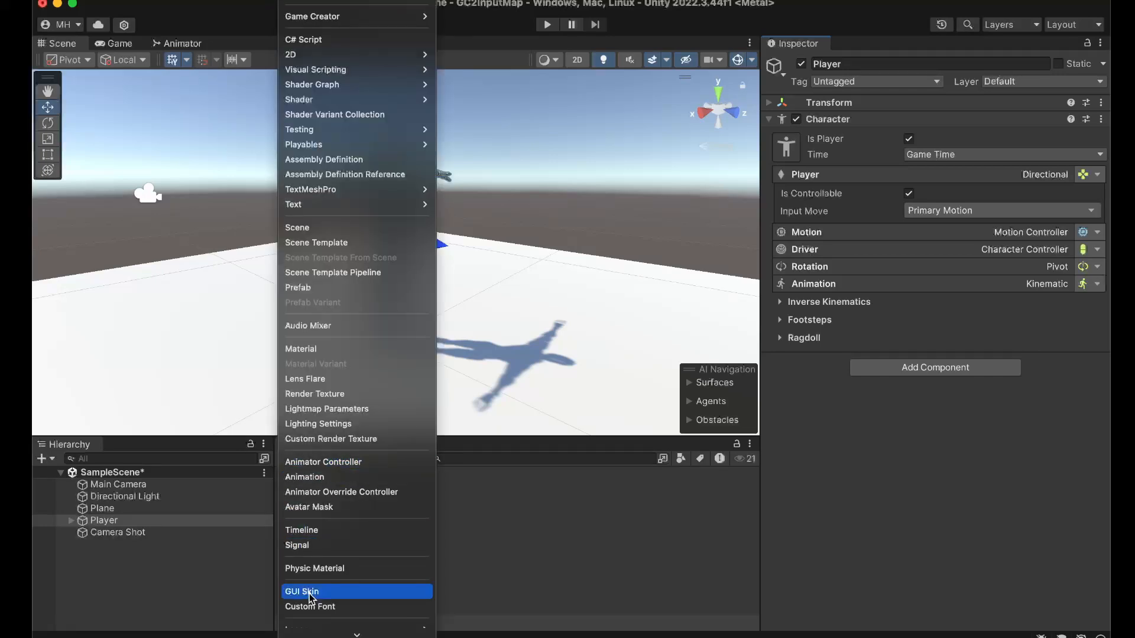
pyautogui.scroll(-3, 302, 588)
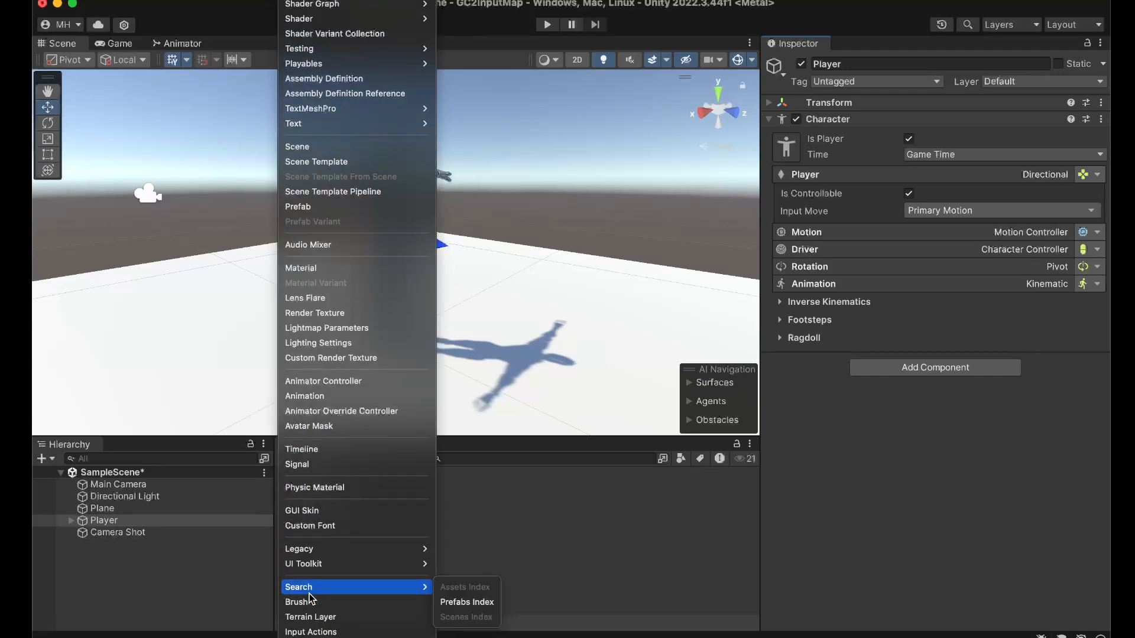
pyautogui.click(309, 632)
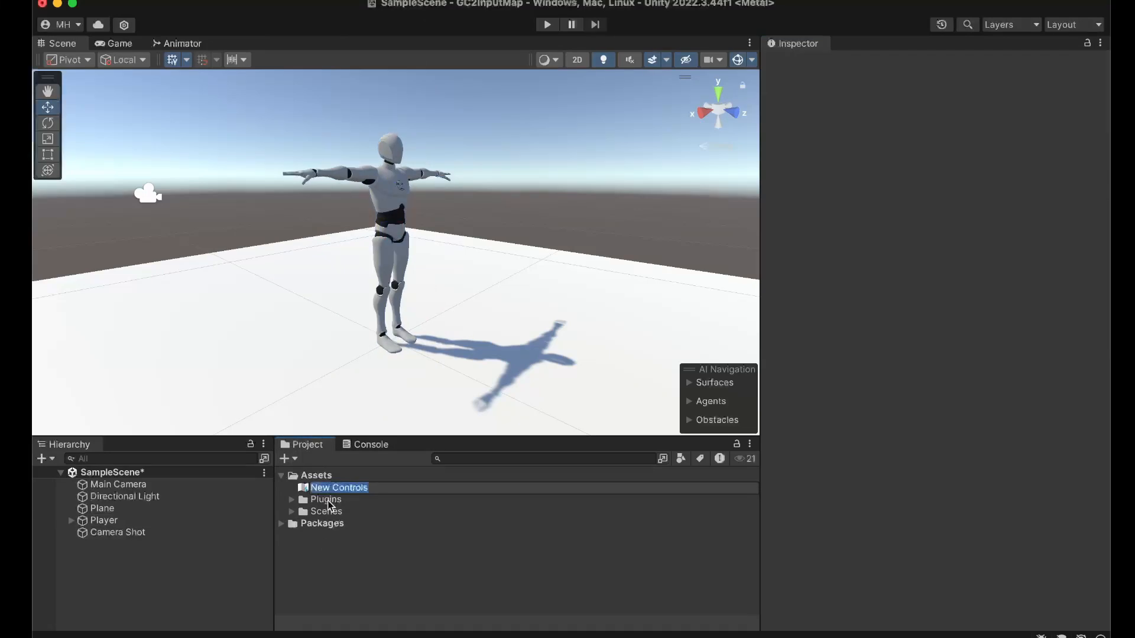
pyautogui.write('Play')
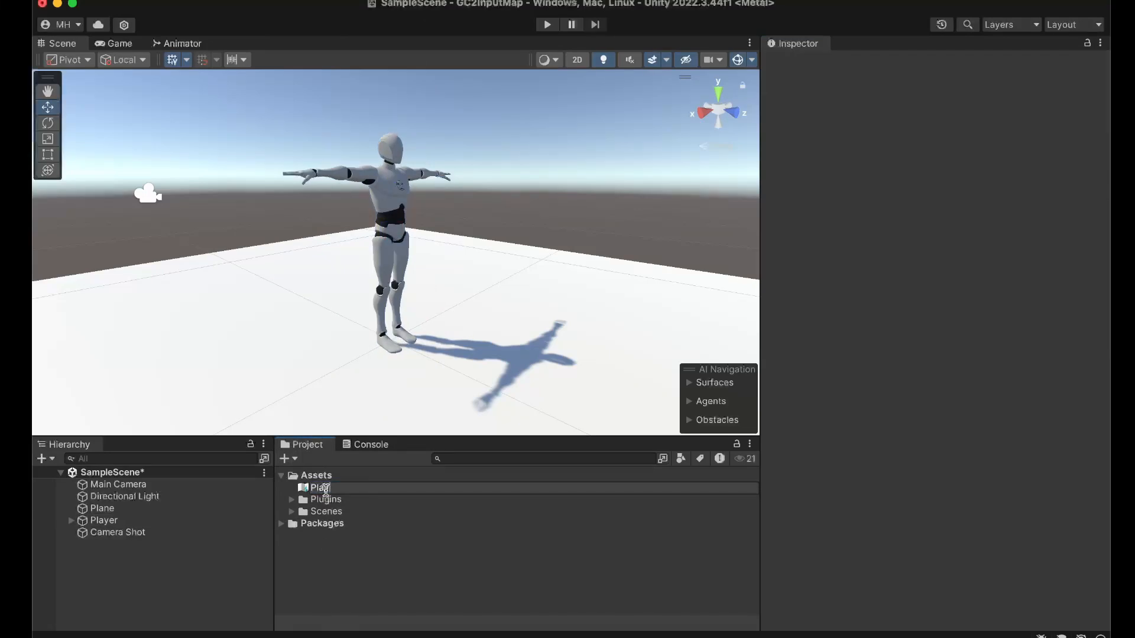
pyautogui.write('erInput')
pyautogui.press('Return')
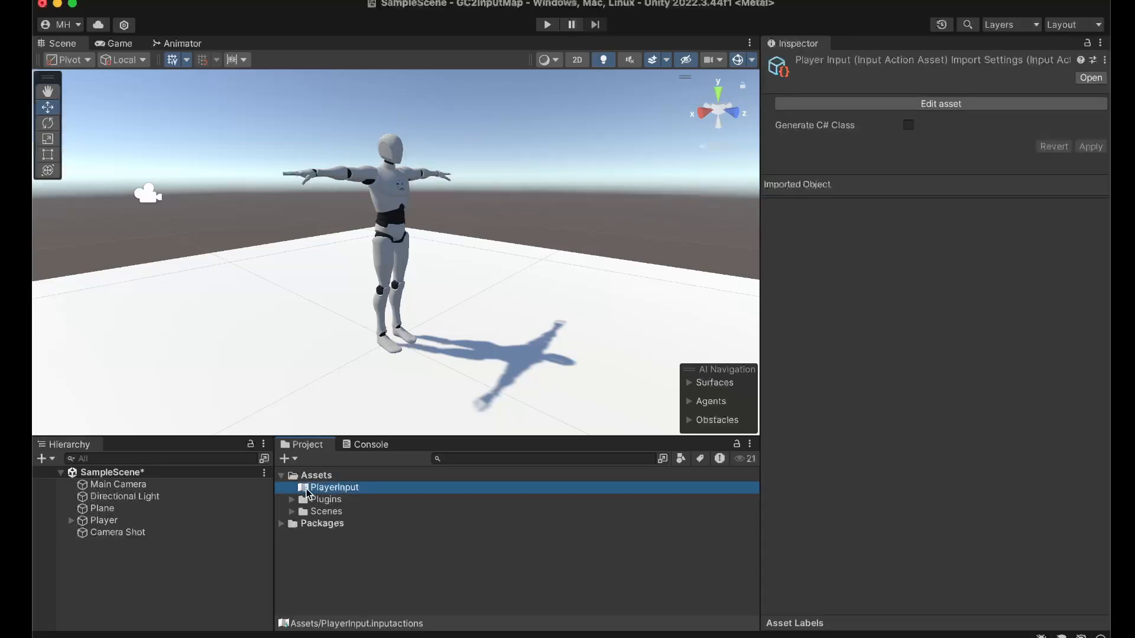
# Step: Open the PlayerInput asset for editing and add an action map named PlayerControls
pyautogui.doubleClick(307, 489)
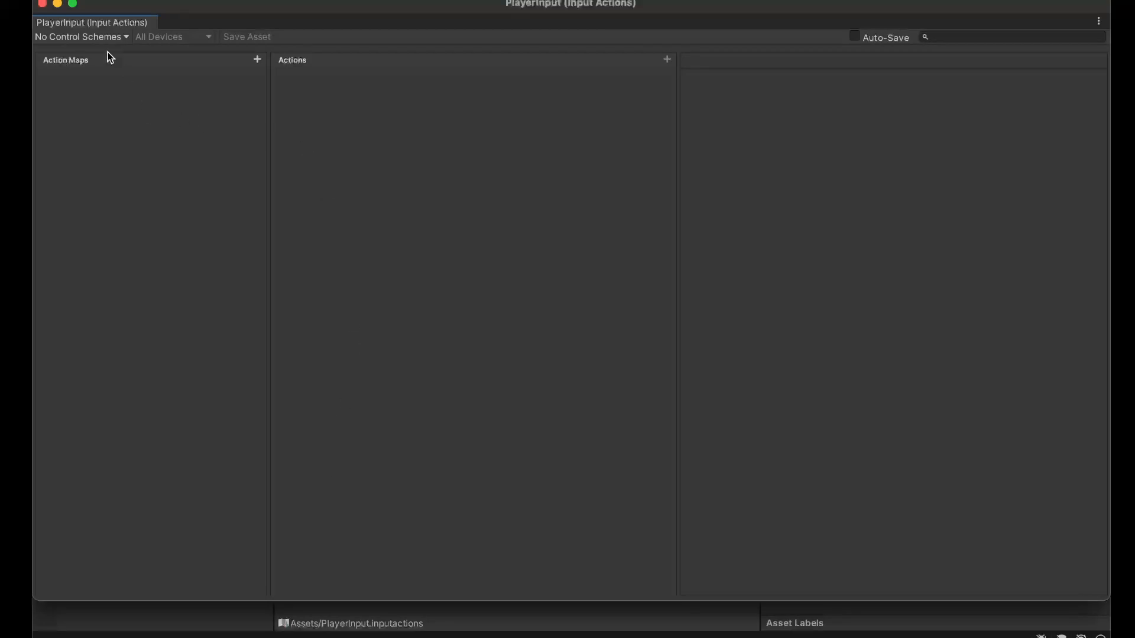
pyautogui.click(258, 60)
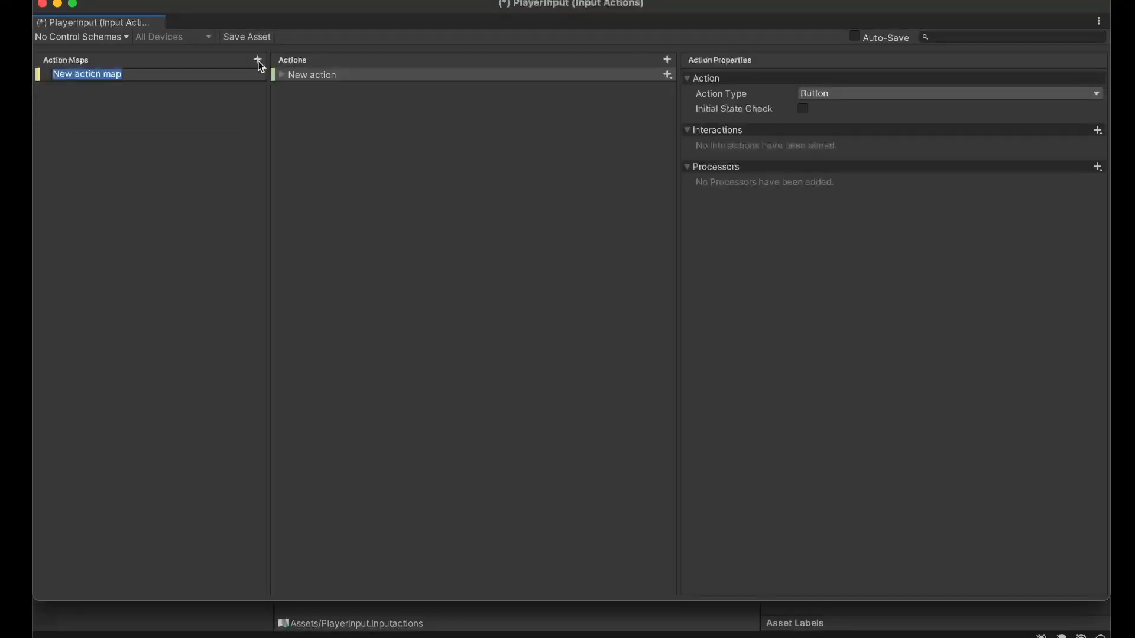
pyautogui.write('PlayerControls')
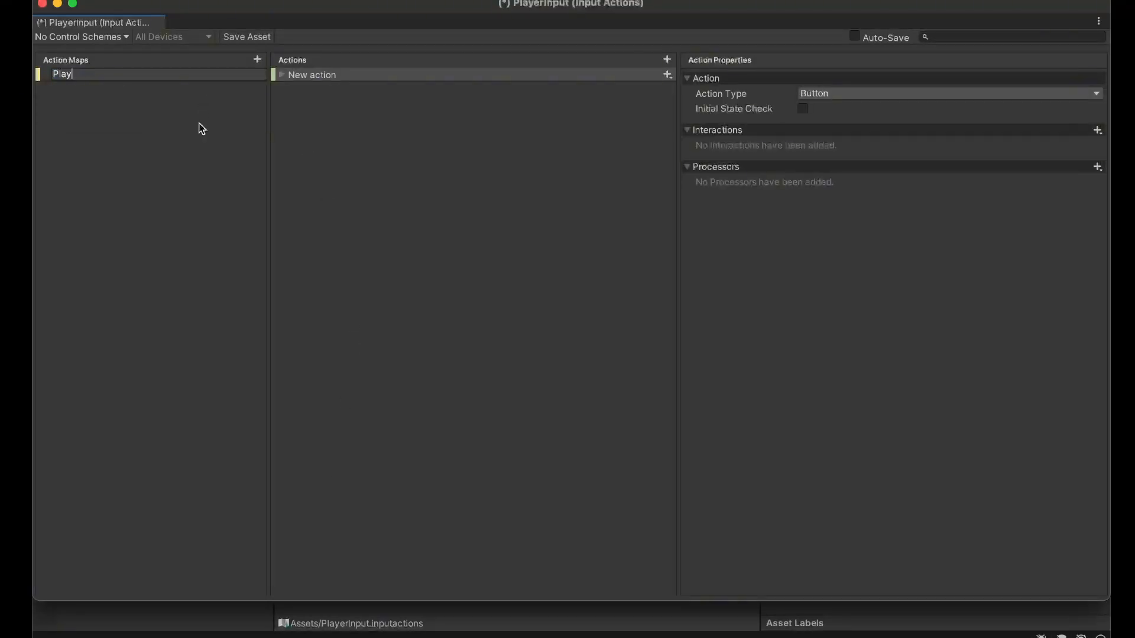
pyautogui.press('Return')
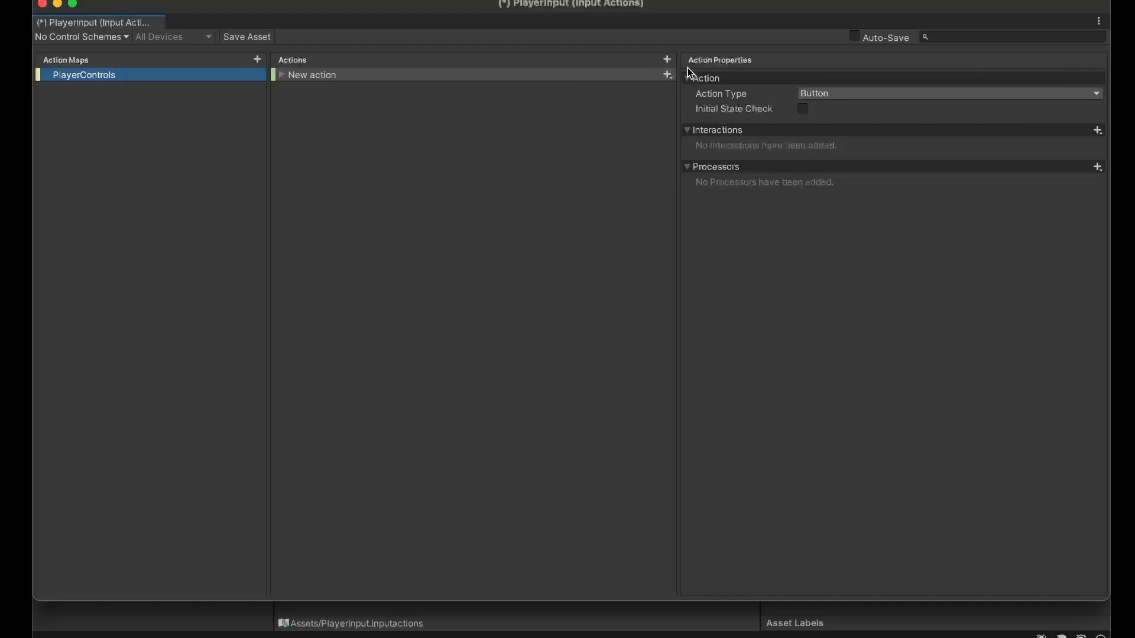
# Step: Set the new action's type to Value and its control type to Vector 2
pyautogui.click(809, 93)
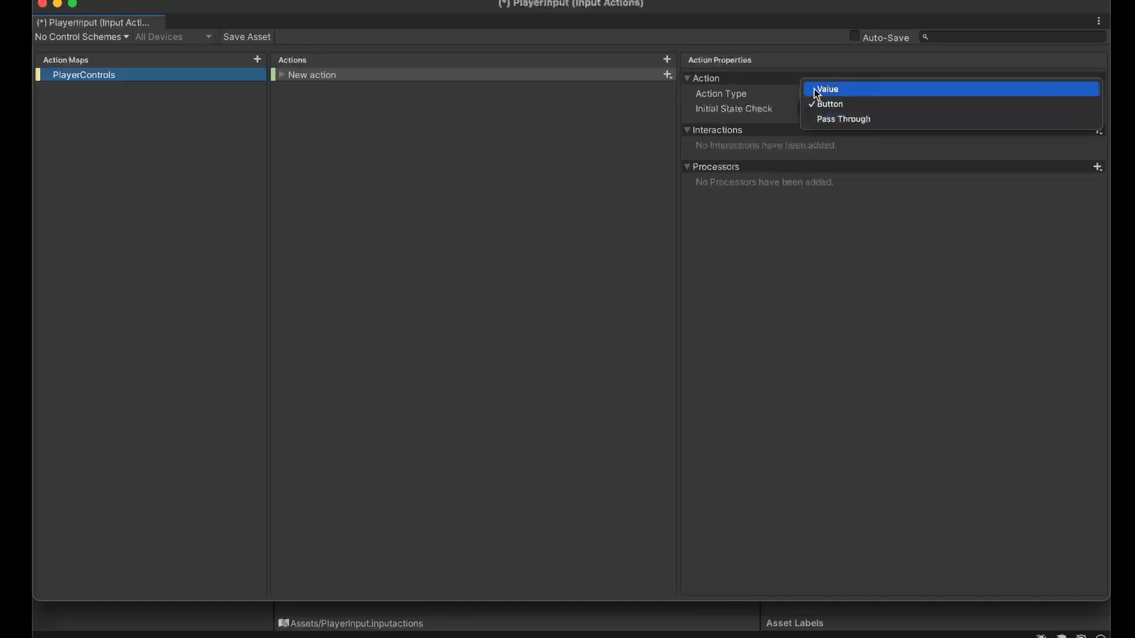
pyautogui.click(817, 93)
pyautogui.click(816, 95)
pyautogui.click(816, 100)
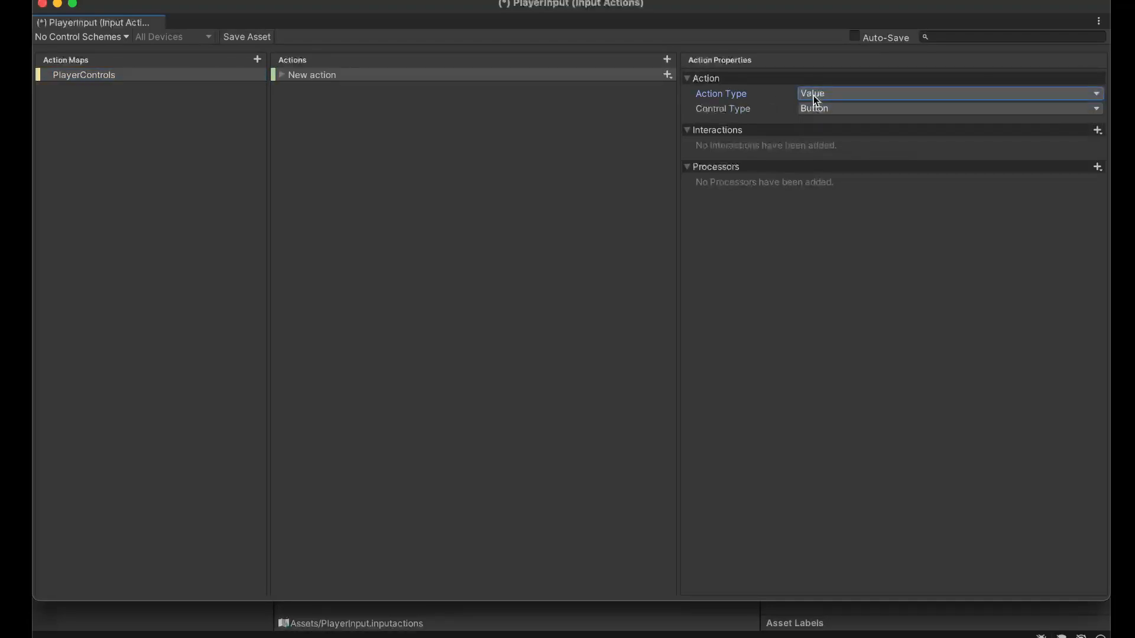
pyautogui.click(815, 110)
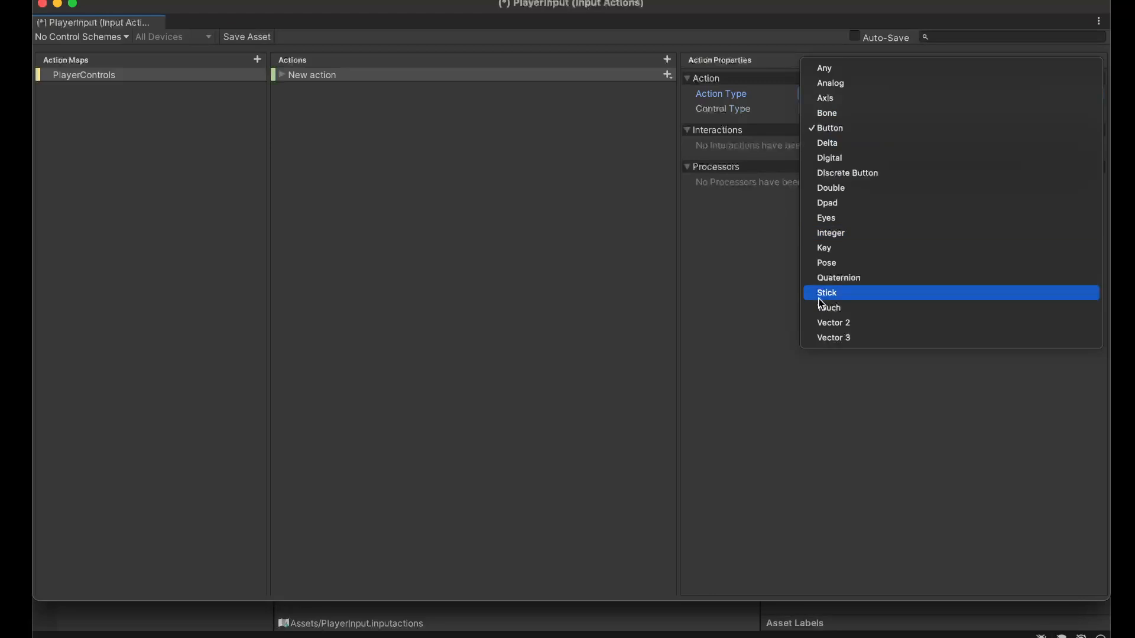
pyautogui.click(827, 324)
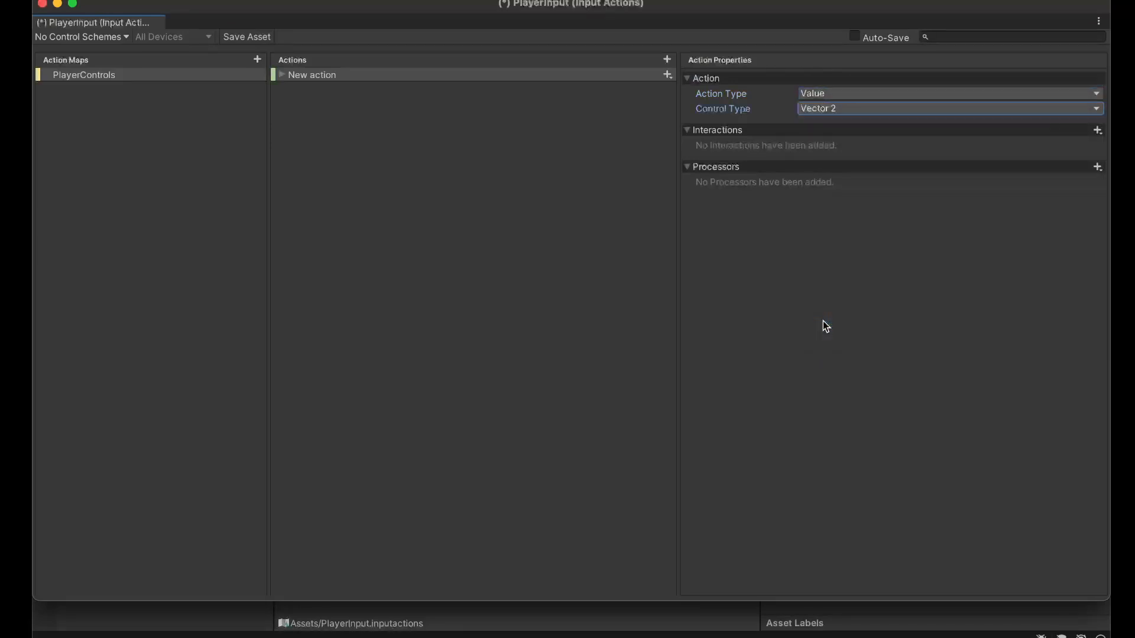
# Step: Expand the new action in the PlayerControls map and rename it Movement
pyautogui.click(282, 76)
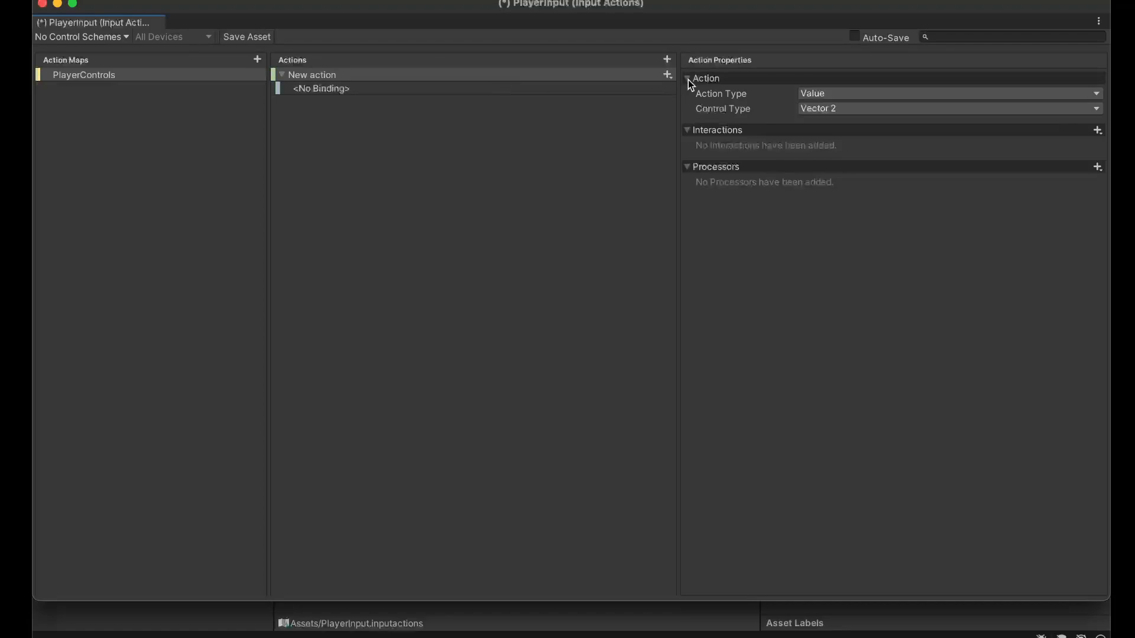
pyautogui.click(668, 75)
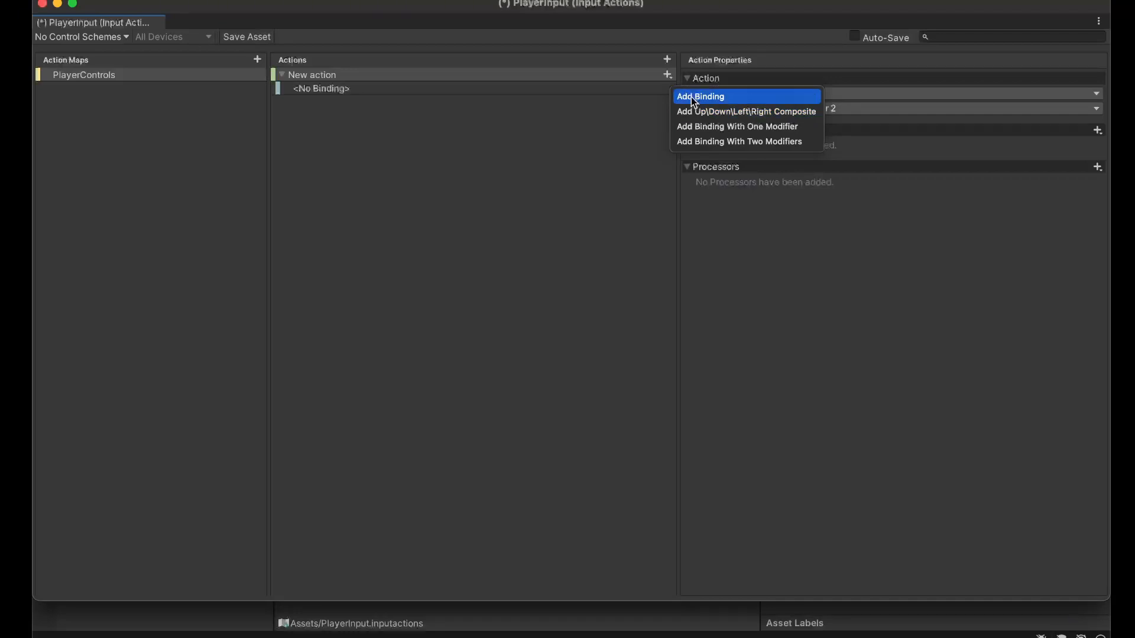
pyautogui.click(571, 135)
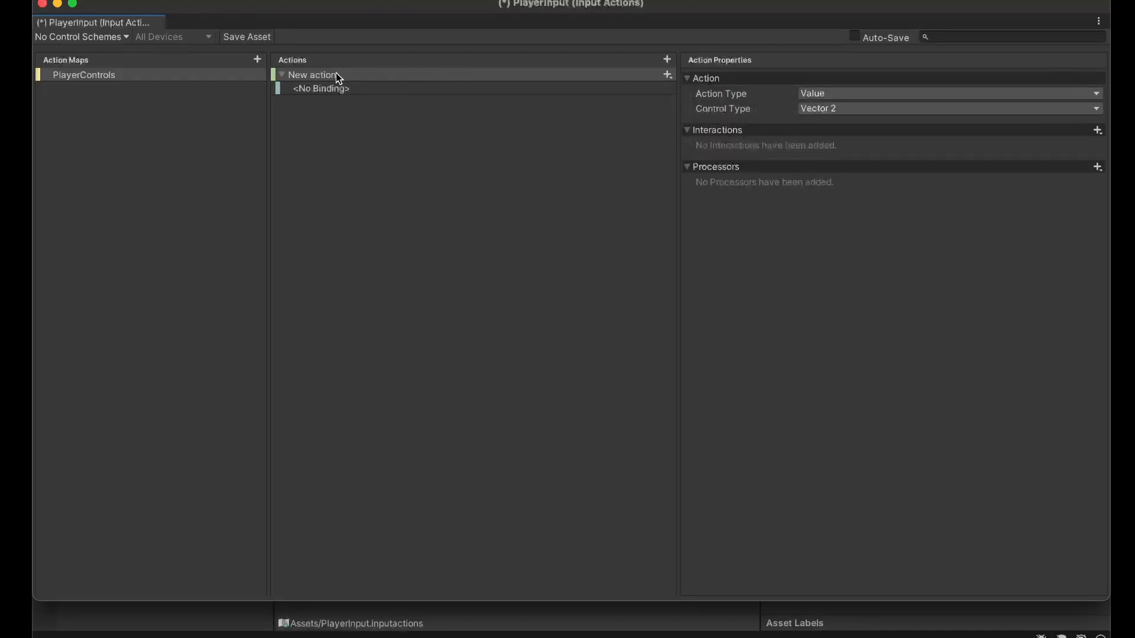
pyautogui.doubleClick(315, 75)
pyautogui.write('Movement')
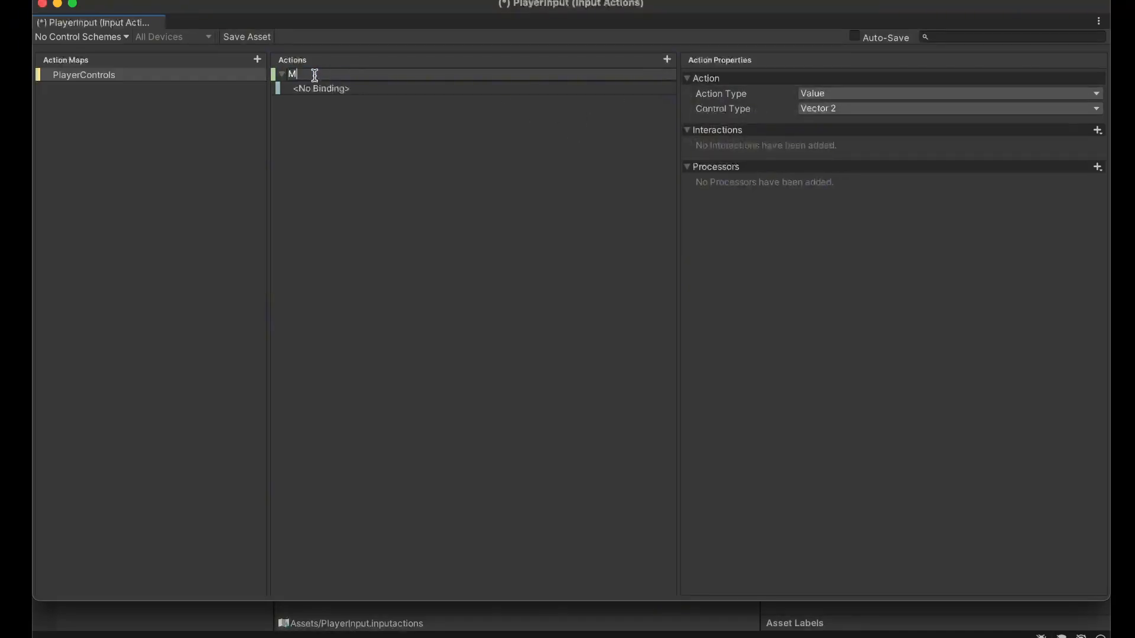
pyautogui.press('Return')
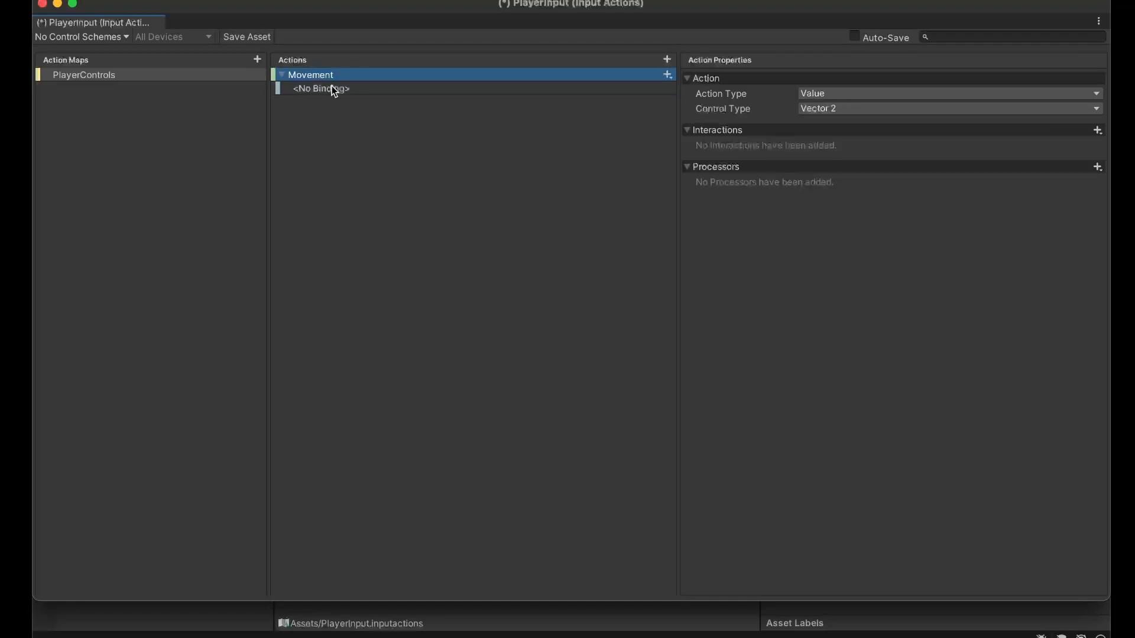
# Step: Delete the empty binding under the Movement action
pyautogui.click(602, 88)
pyautogui.rightClick(602, 88)
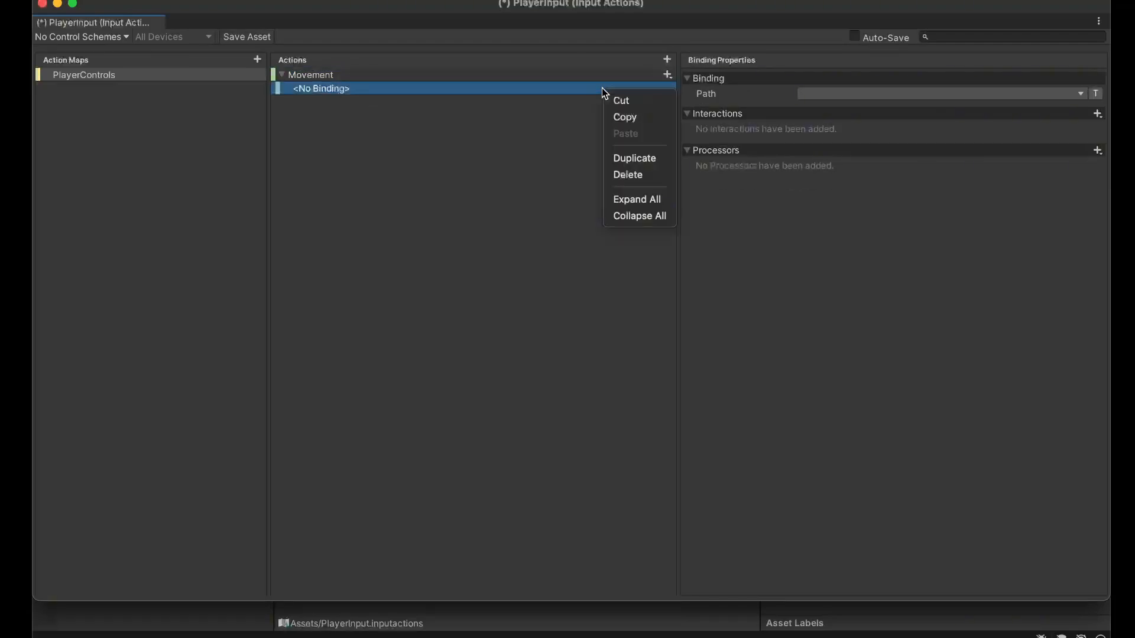
pyautogui.click(625, 173)
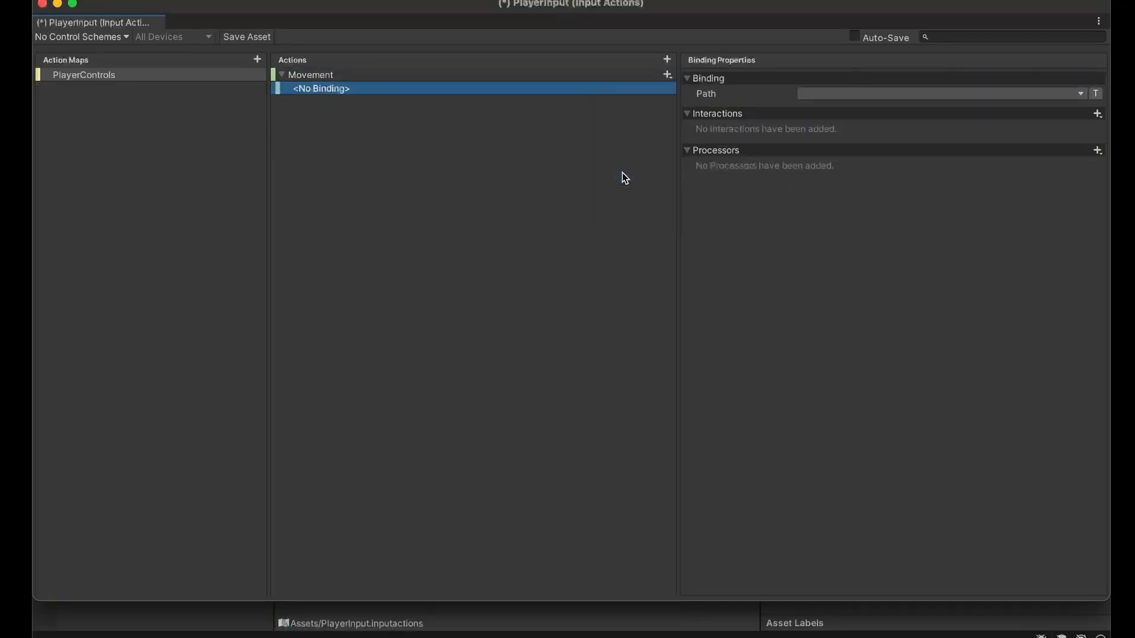
# Step: Add an Up/Down/Left/Right composite to the Movement action and name it IJKL
pyautogui.click(668, 76)
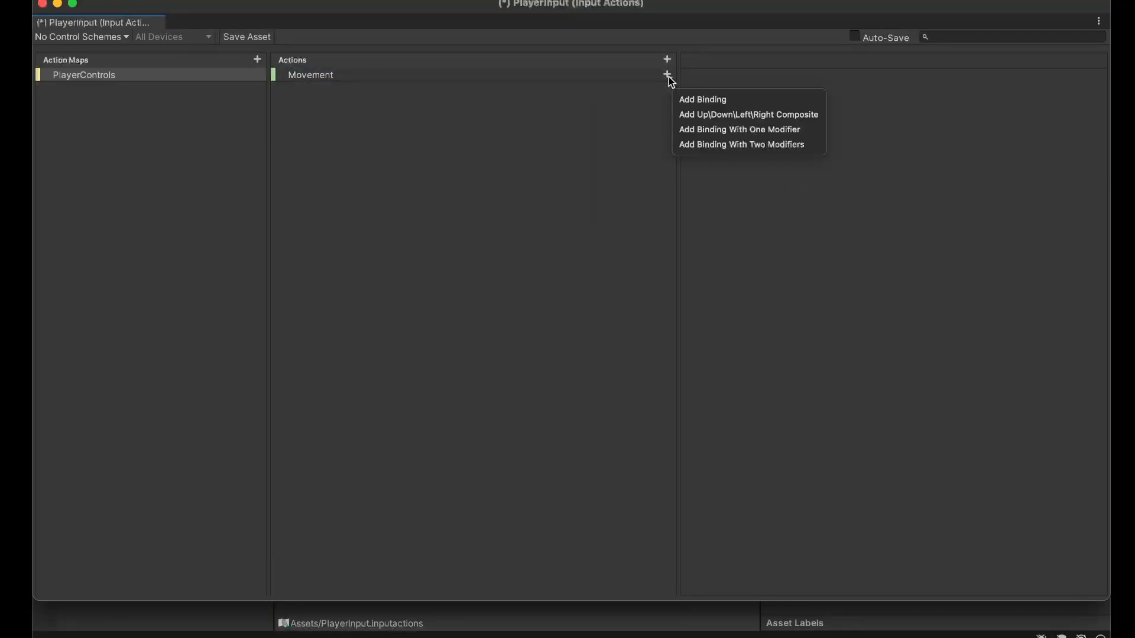
pyautogui.click(701, 115)
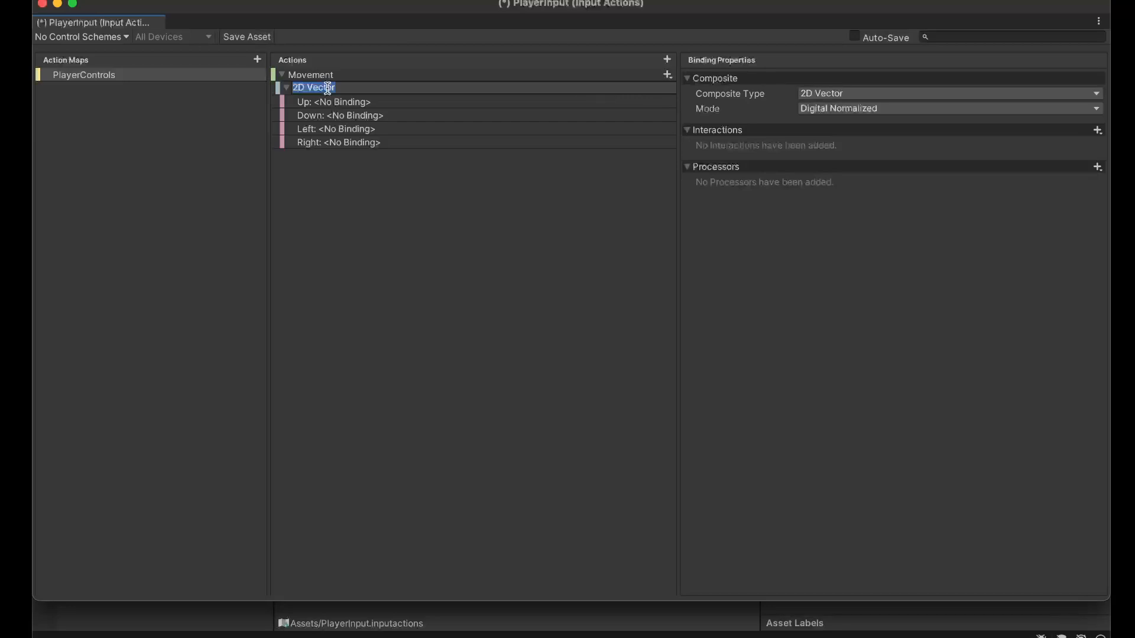
pyautogui.write('IJKL')
pyautogui.press('Return')
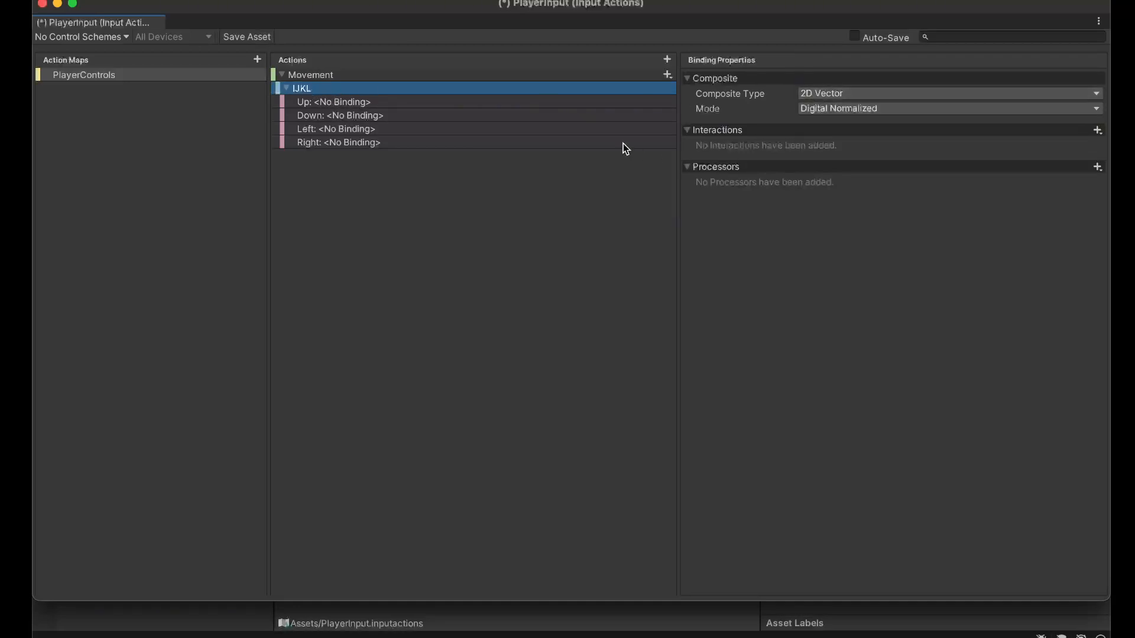
# Step: Bind the Up part of the IJKL composite to the keyboard's I key by listening for input
pyautogui.click(369, 102)
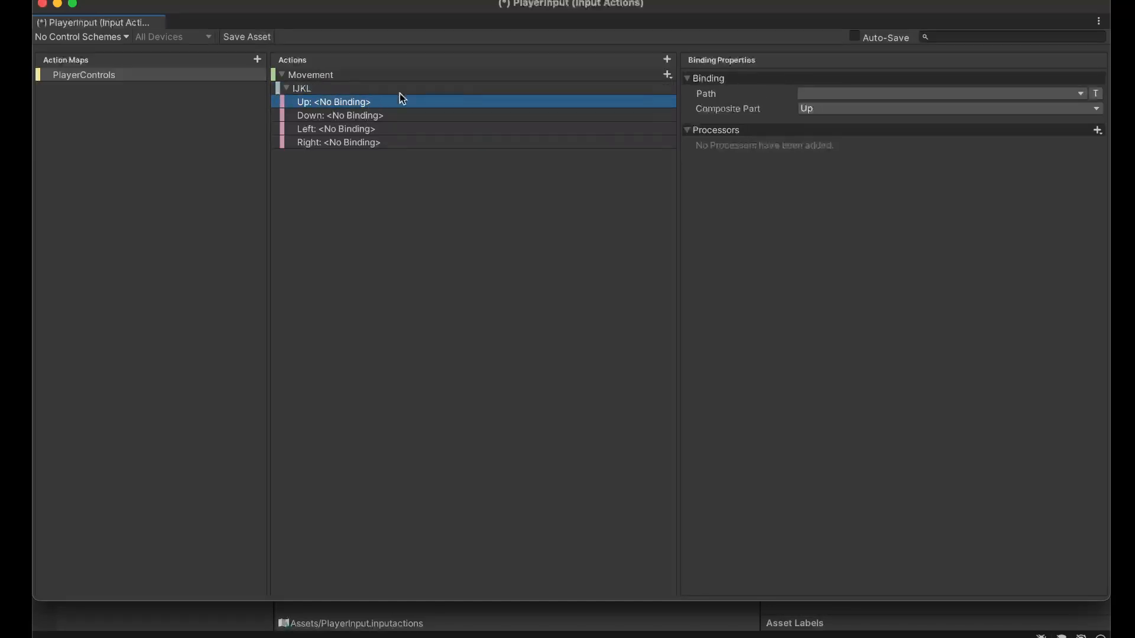
pyautogui.click(806, 94)
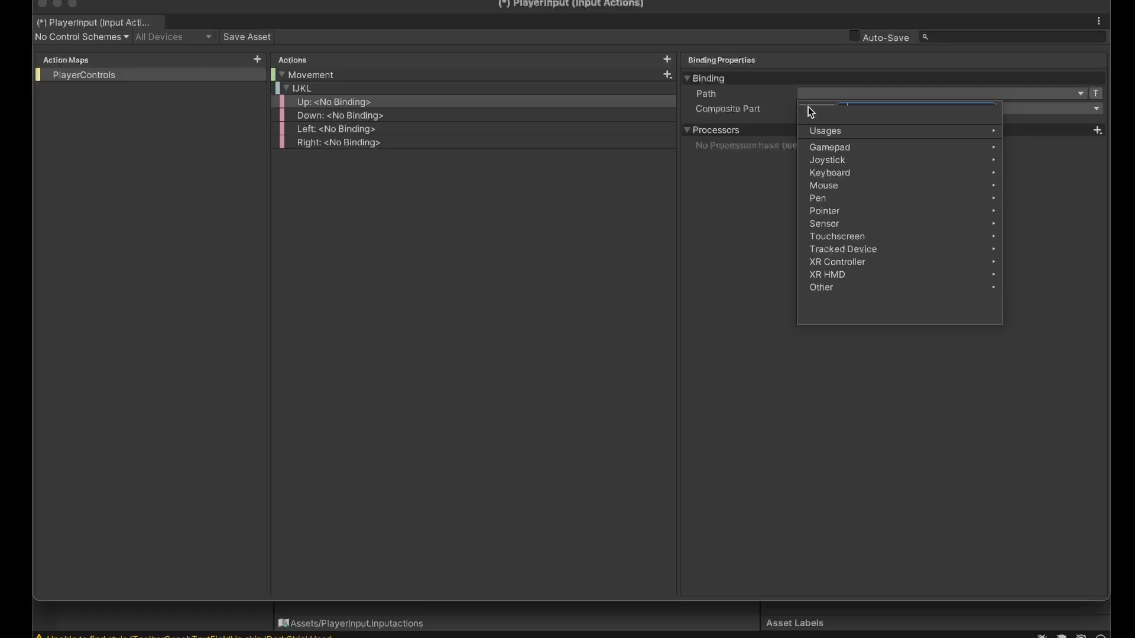
pyautogui.click(811, 112)
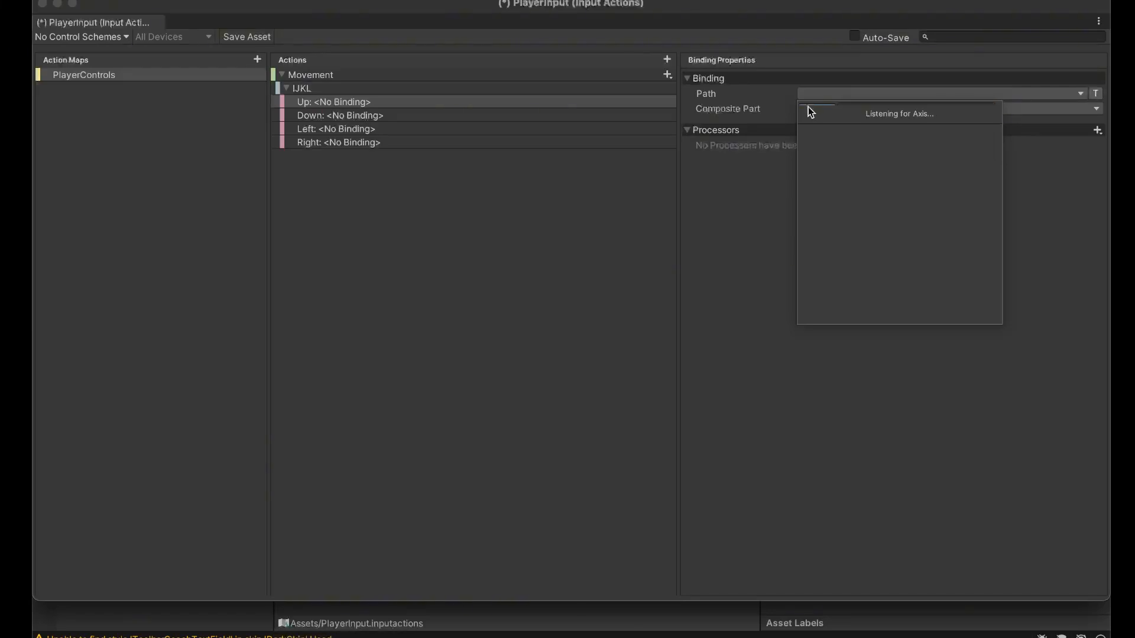
pyautogui.press('i')
pyautogui.click(813, 127)
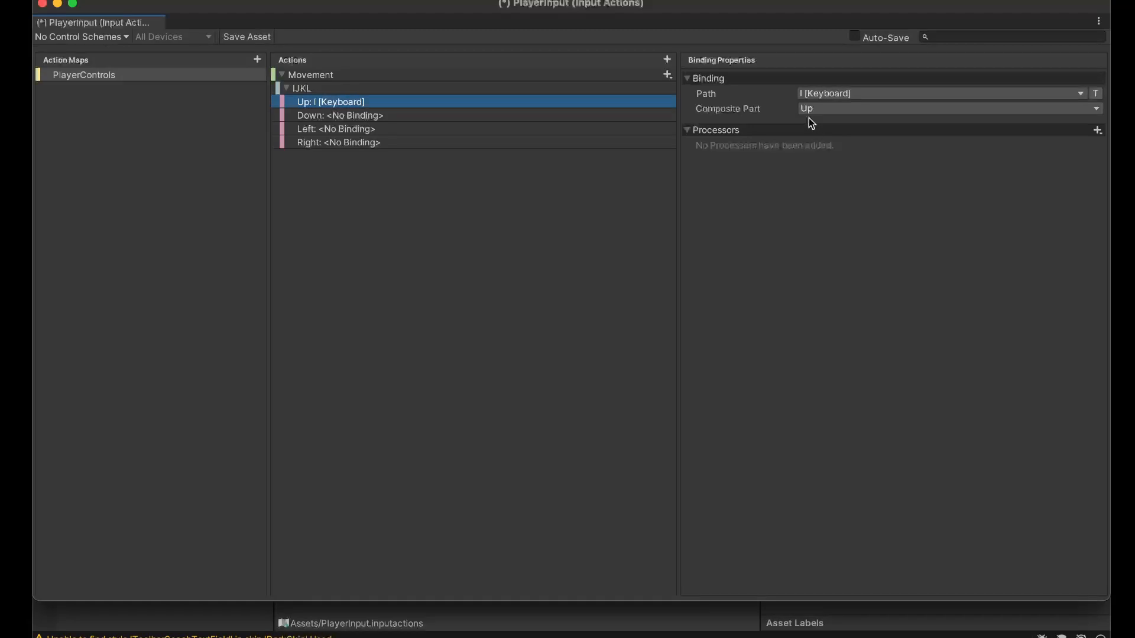
# Step: Bind the Down part of the IJKL composite to the keyboard's K key by listening for input
pyautogui.click(555, 116)
pyautogui.click(811, 92)
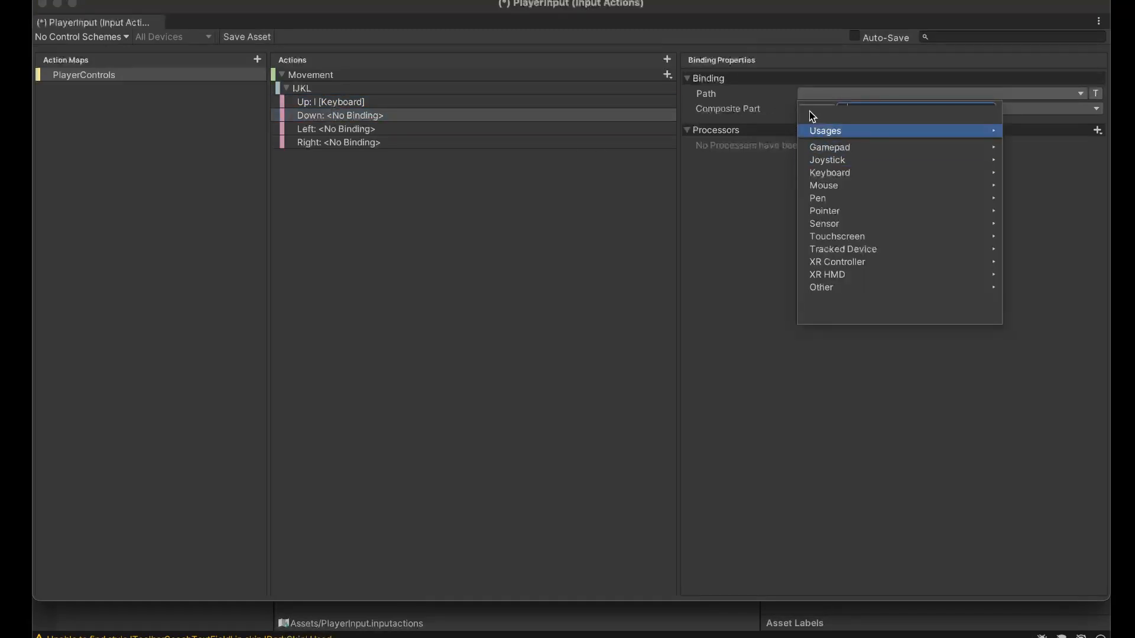
pyautogui.click(811, 113)
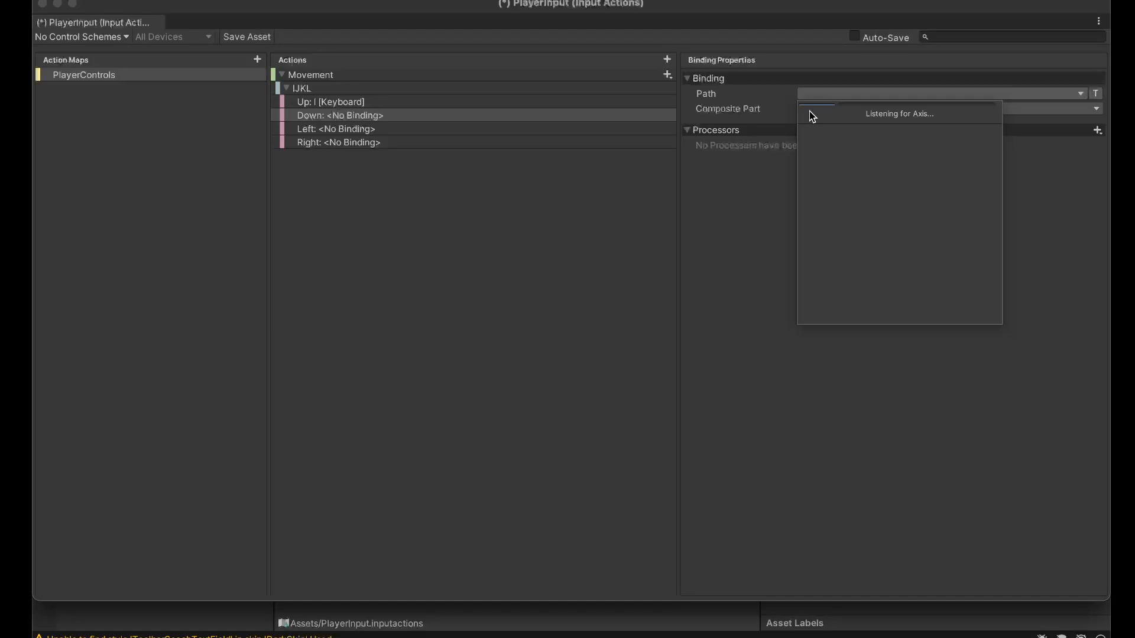
pyautogui.press('k')
pyautogui.click(813, 125)
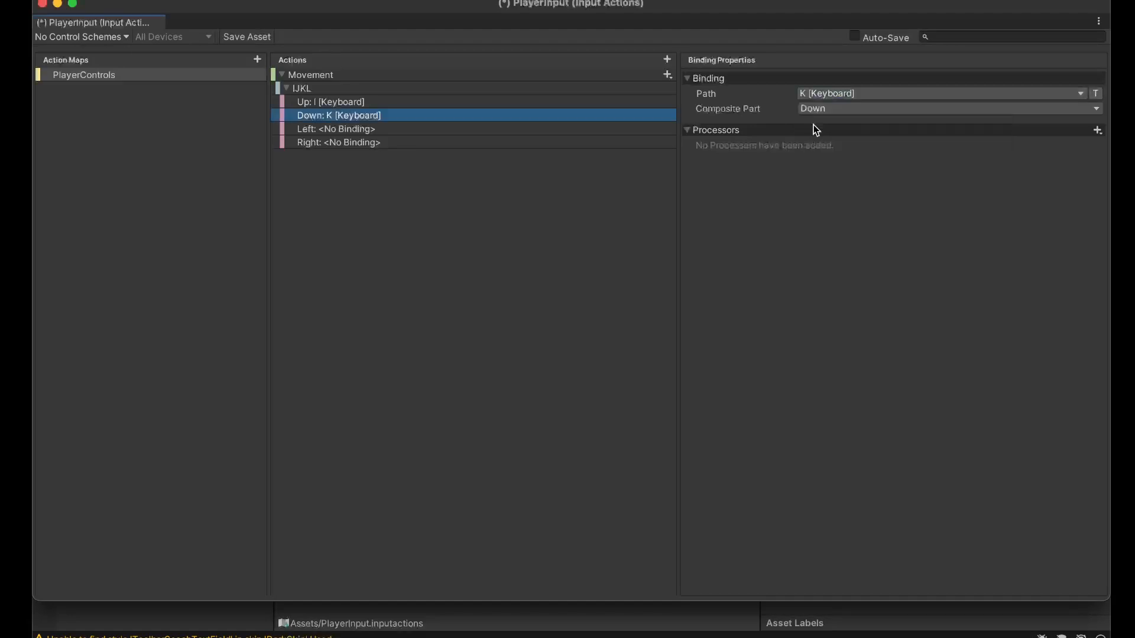
# Step: Bind the Left part of the IJKL composite to the keyboard's J key by listening for input
pyautogui.click(542, 130)
pyautogui.click(814, 91)
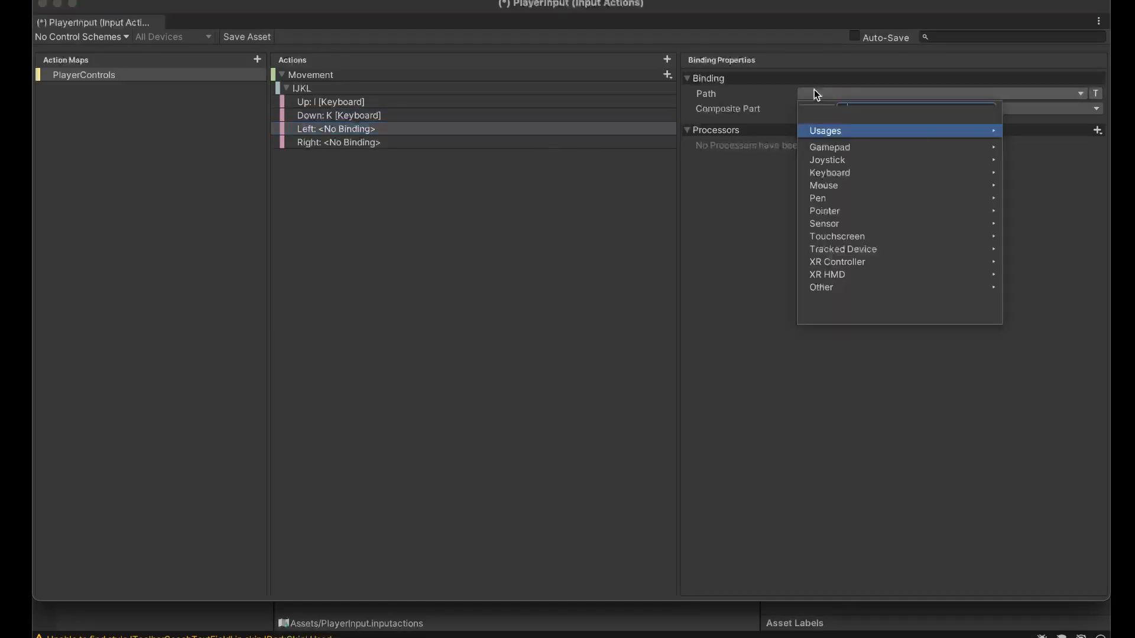
pyautogui.click(817, 113)
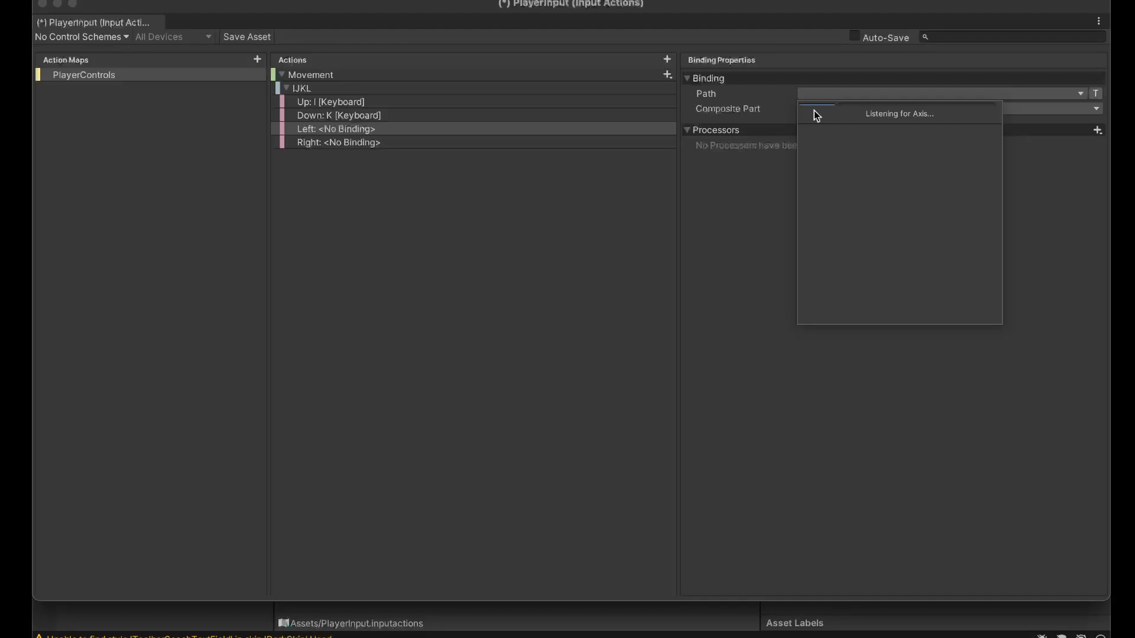
pyautogui.press('j')
pyautogui.click(818, 130)
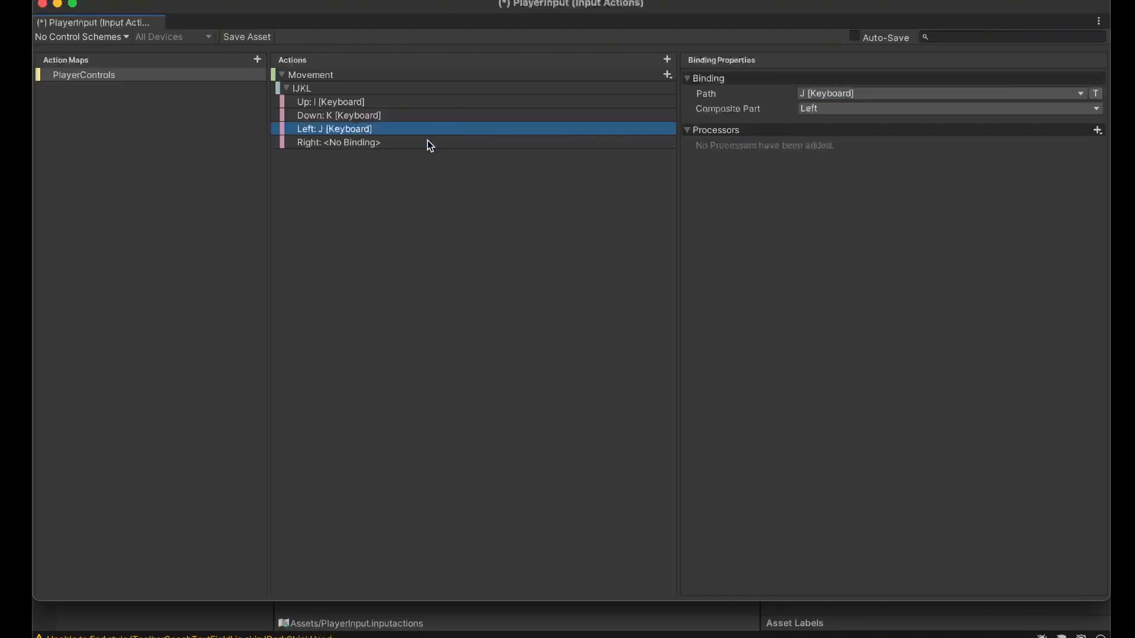
# Step: Bind the Right part of the IJKL composite to the keyboard's L key by listening for input
pyautogui.click(428, 142)
pyautogui.click(814, 93)
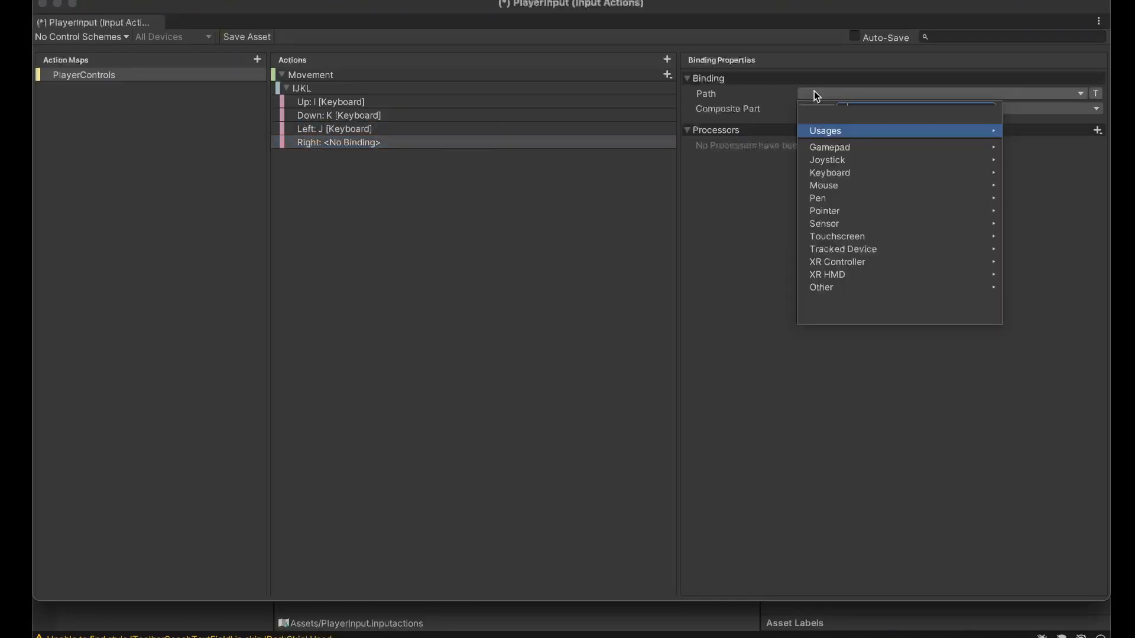
pyautogui.press('l')
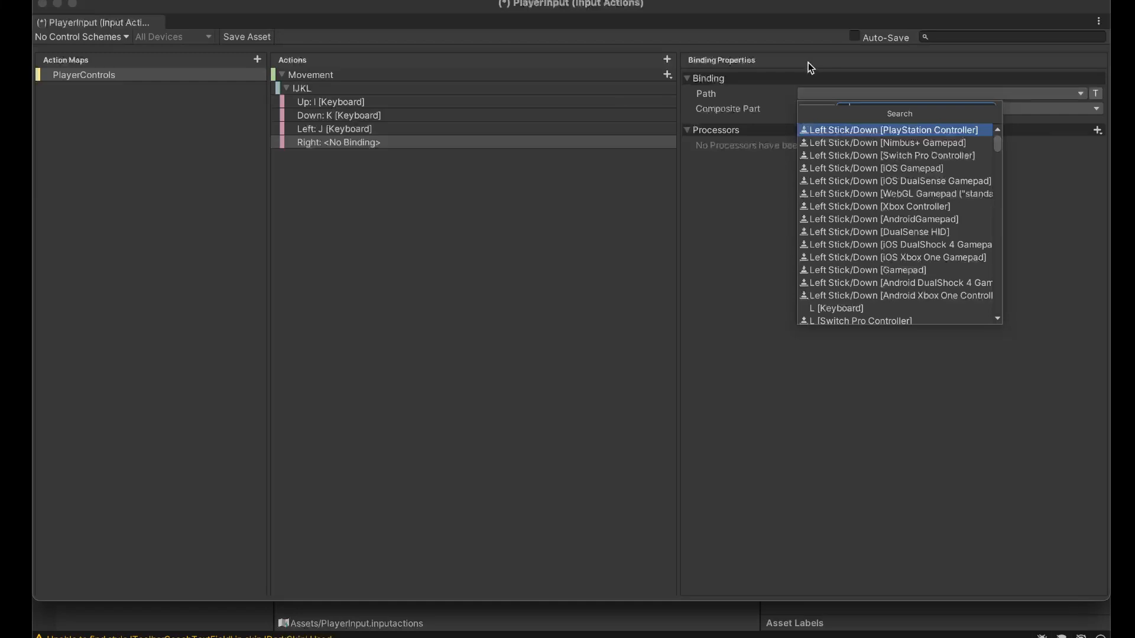
pyautogui.press('BackSpace')
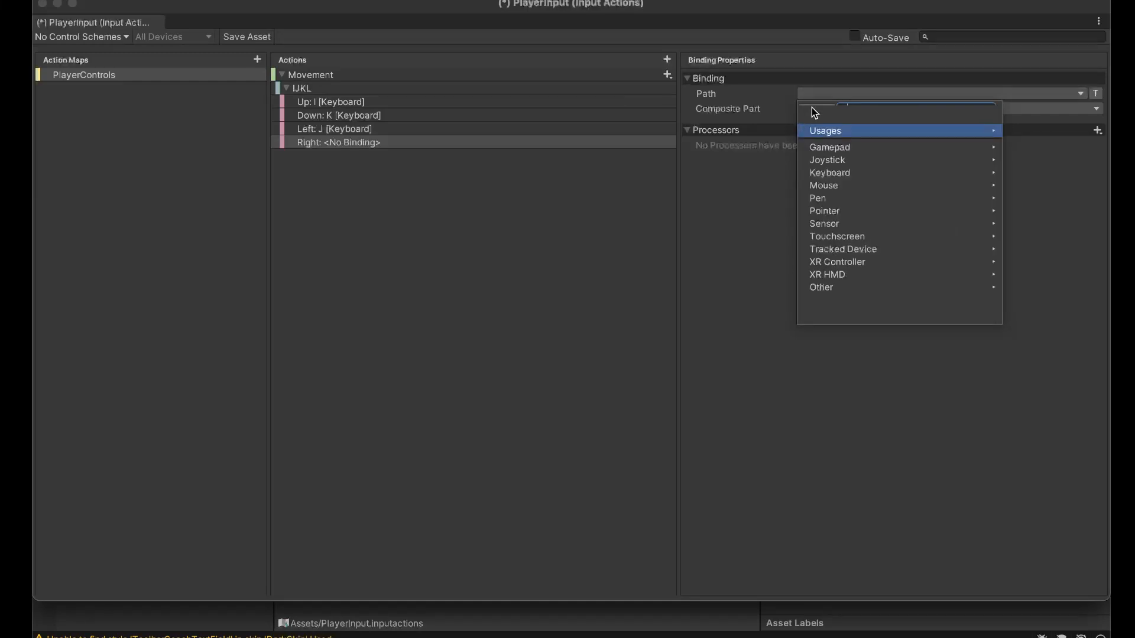
pyautogui.click(811, 105)
pyautogui.press('l')
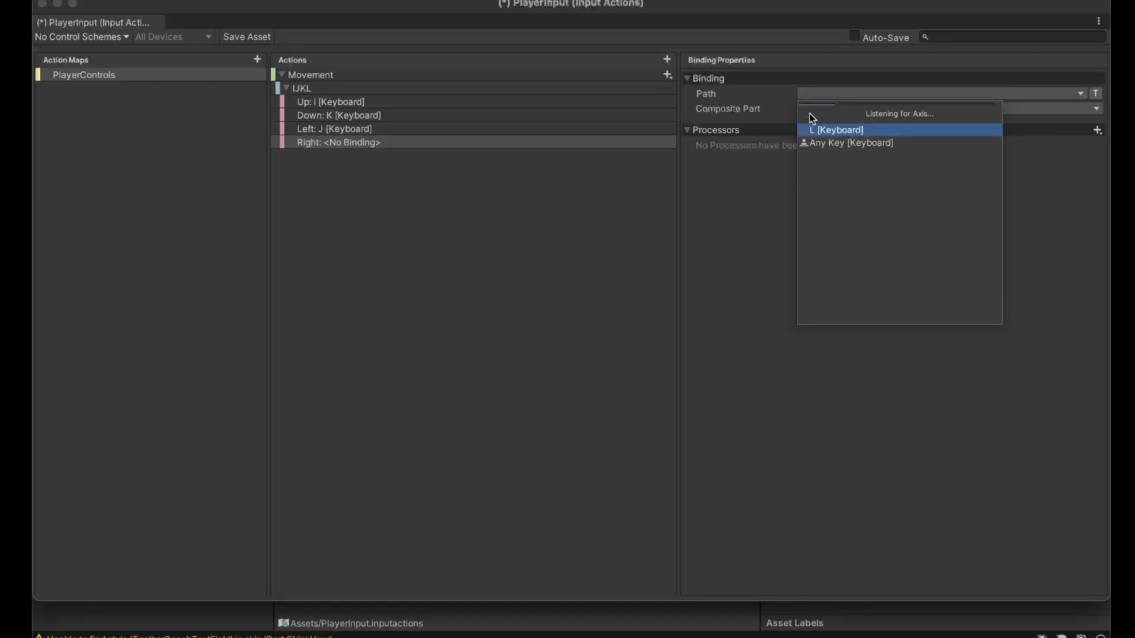
pyautogui.click(810, 130)
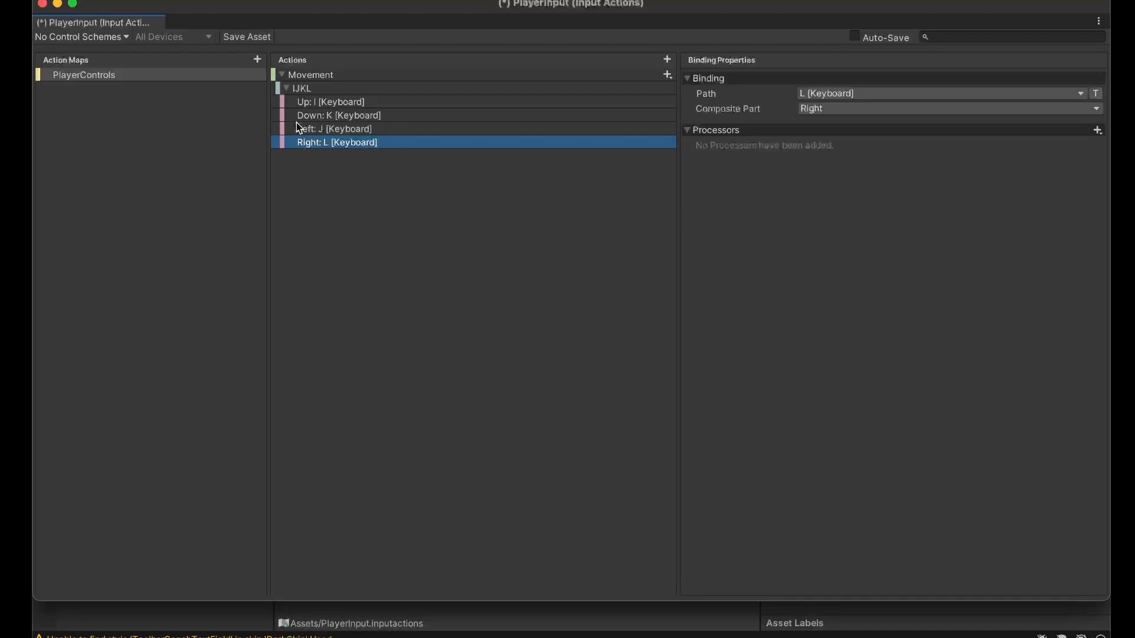
# Step: Add a new action named Jump to the PlayerControls action map
pyautogui.click(668, 61)
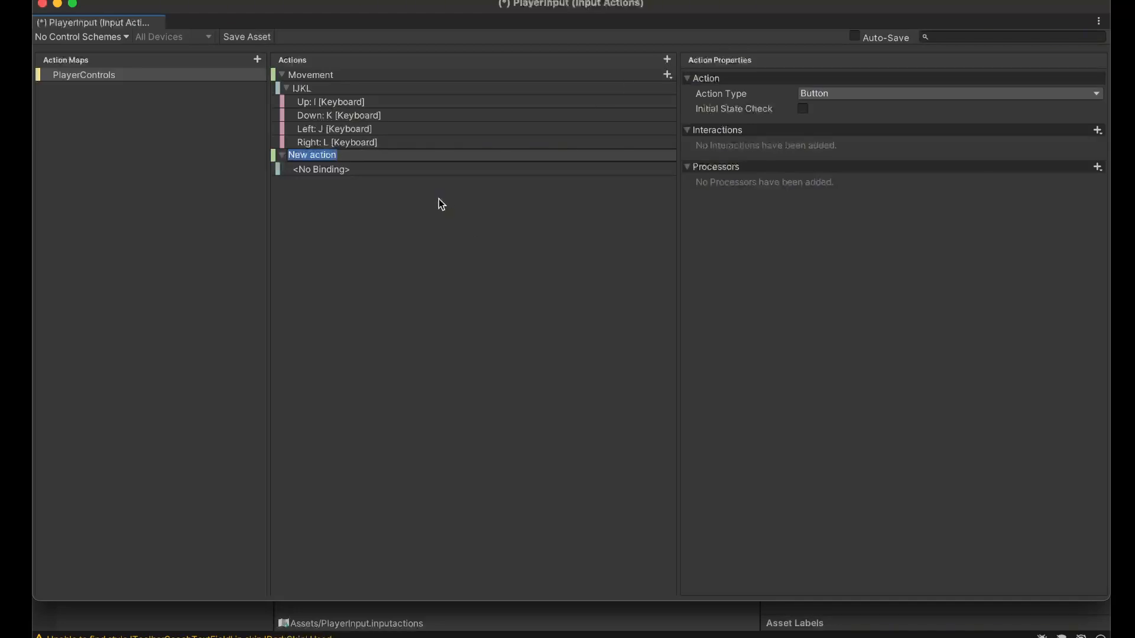
pyautogui.write('Jump')
pyautogui.press('Return')
# Step: Bind the Jump action's empty binding to the keyboard's Space key by listening for input
pyautogui.click(442, 172)
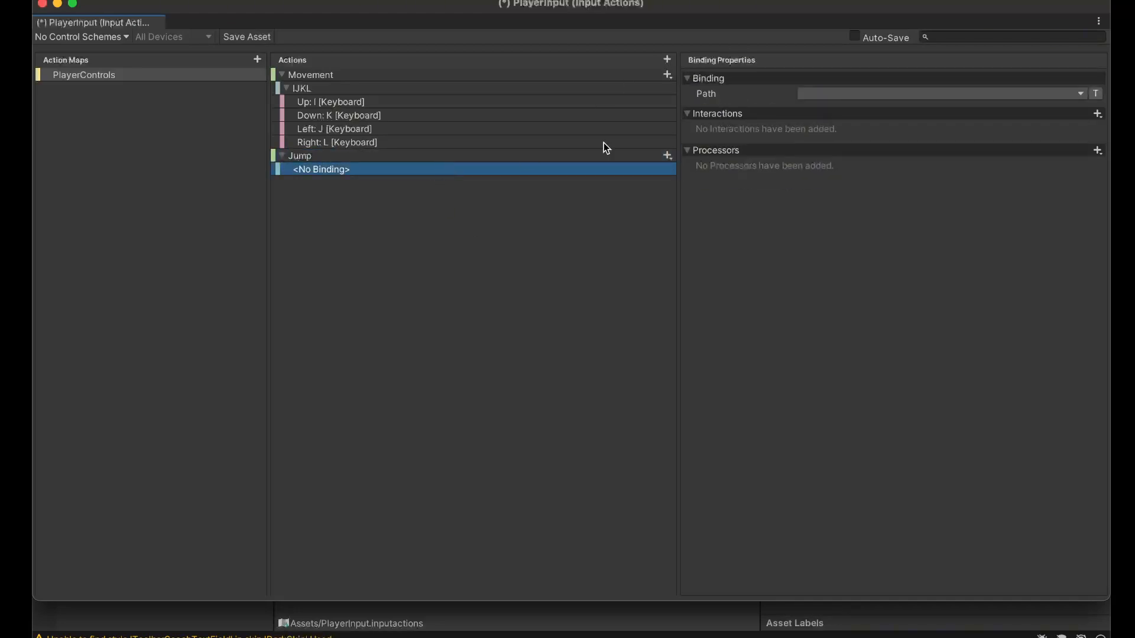
pyautogui.click(808, 95)
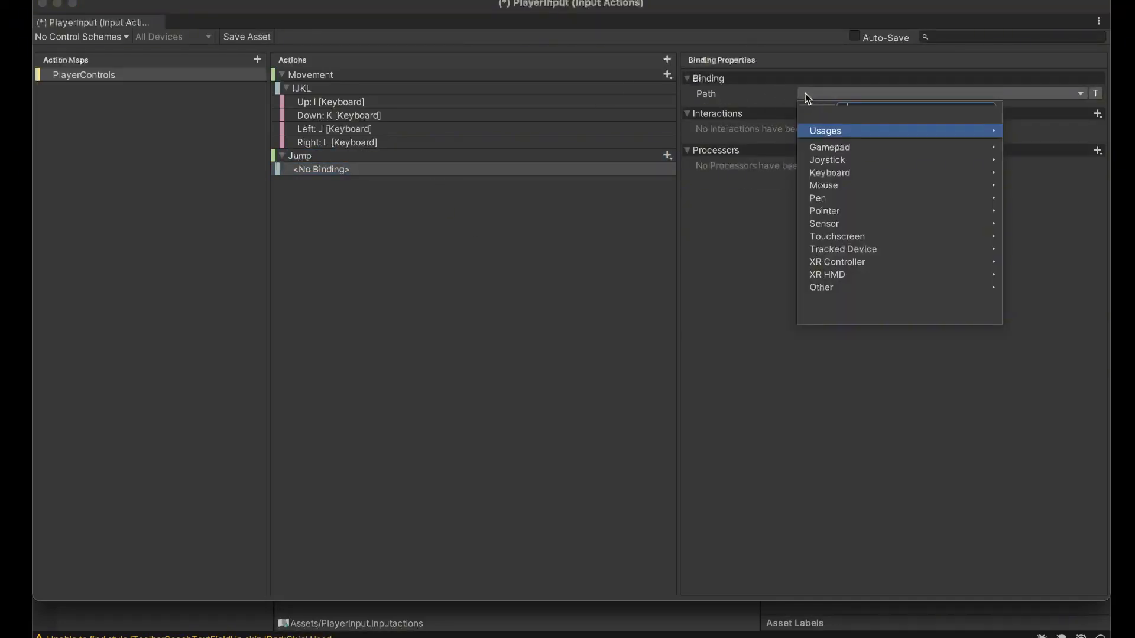
pyautogui.click(506, 155)
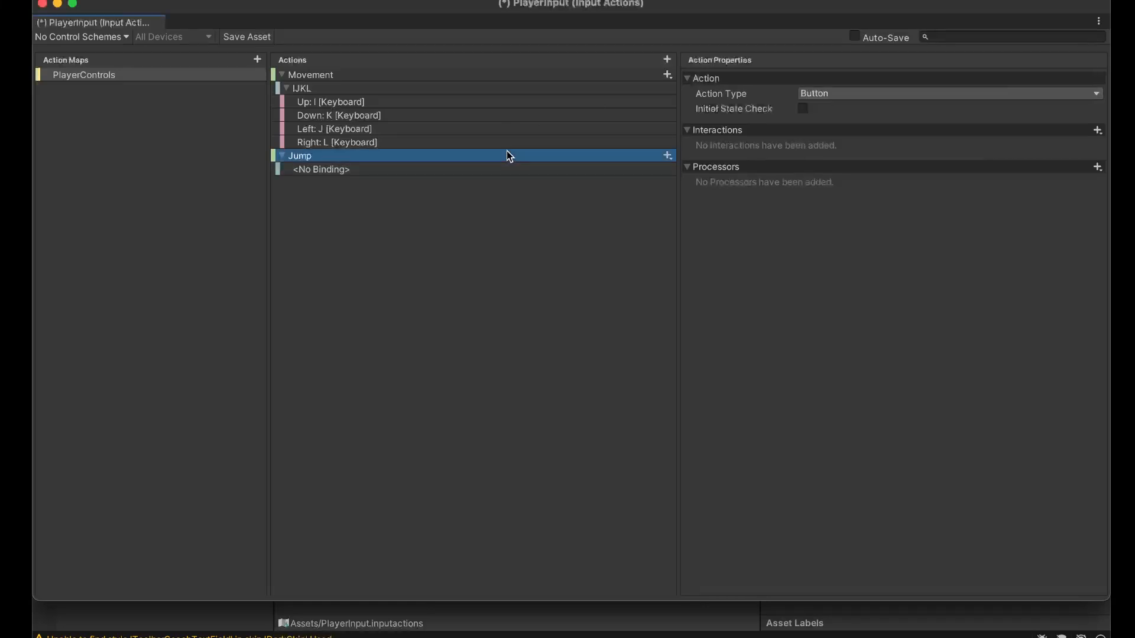
pyautogui.click(543, 171)
pyautogui.click(805, 94)
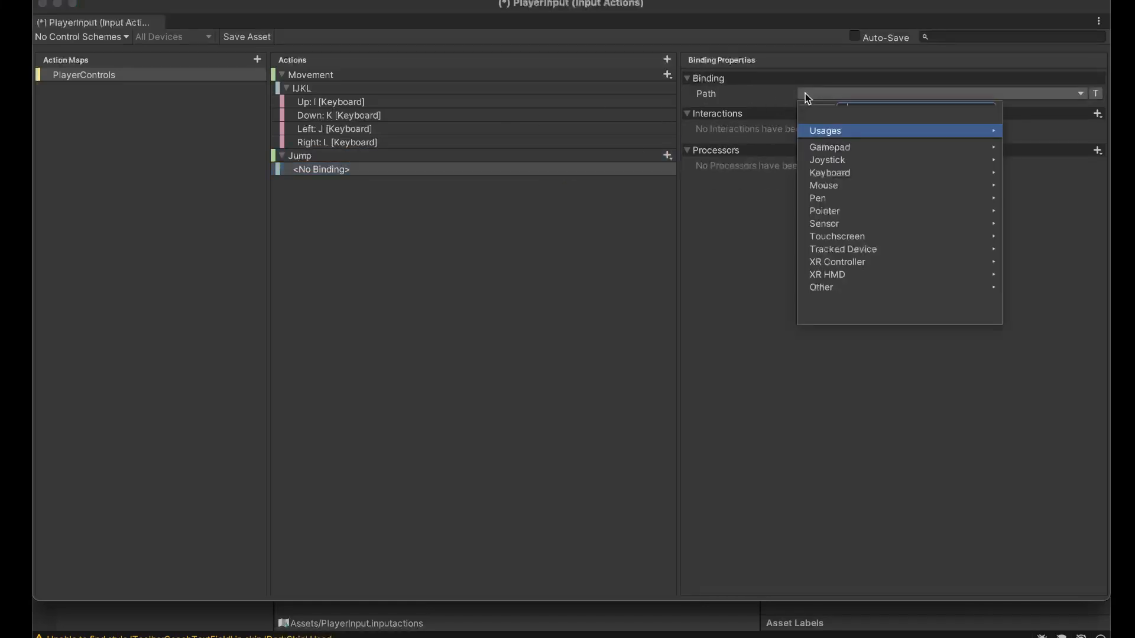
pyautogui.click(804, 111)
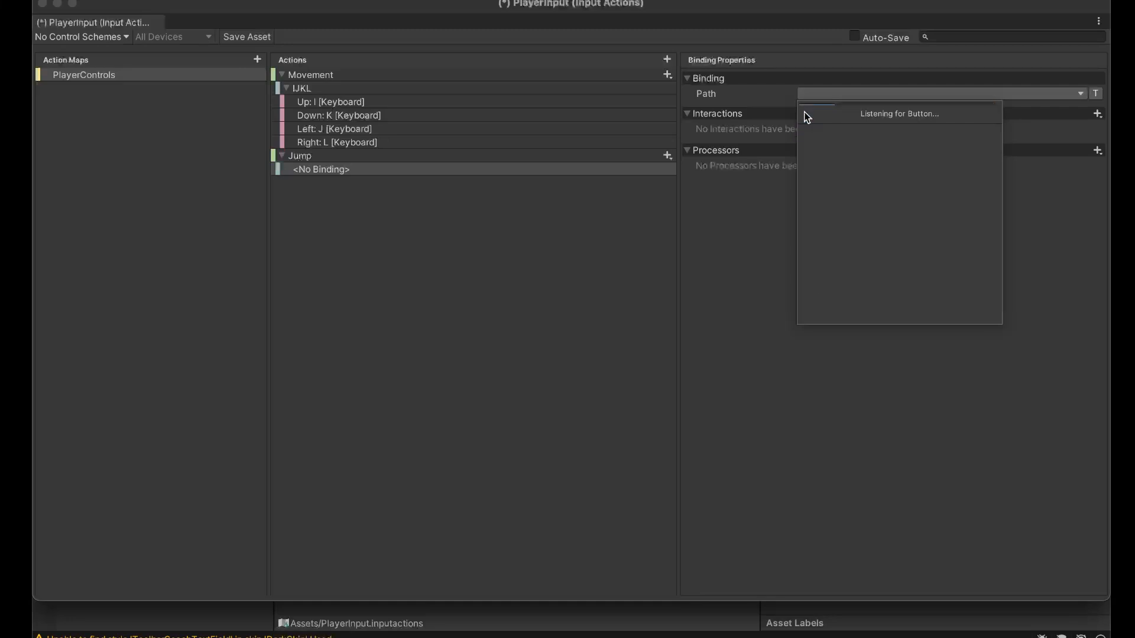
pyautogui.press('space')
pyautogui.click(812, 132)
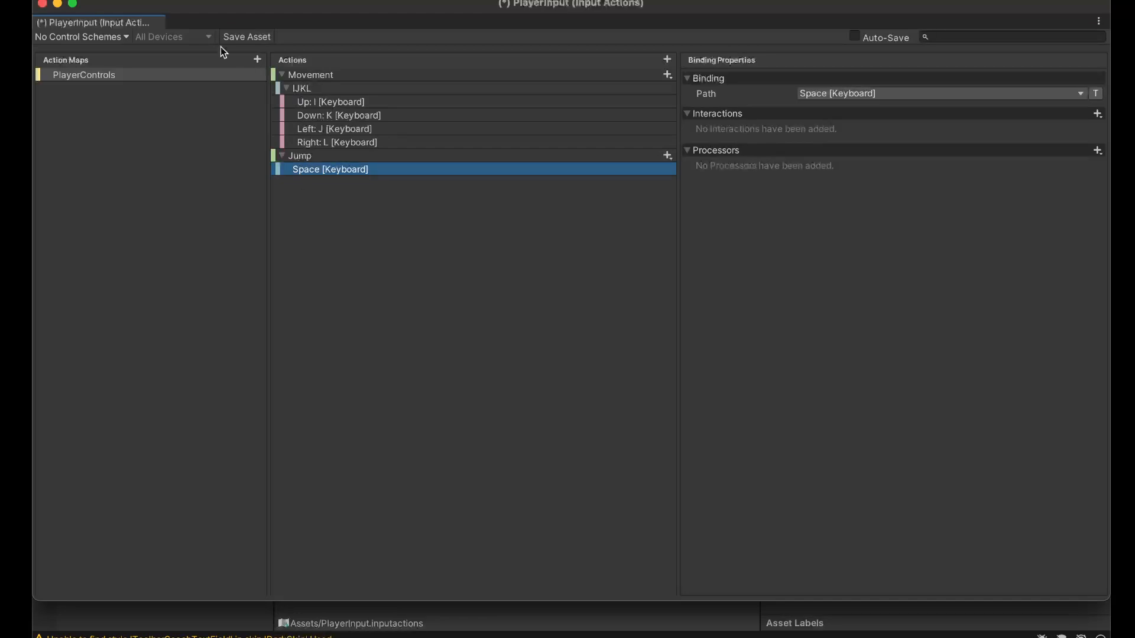
# Step: Save the PlayerInput asset, close its editor window and save SampleScene
pyautogui.click(240, 42)
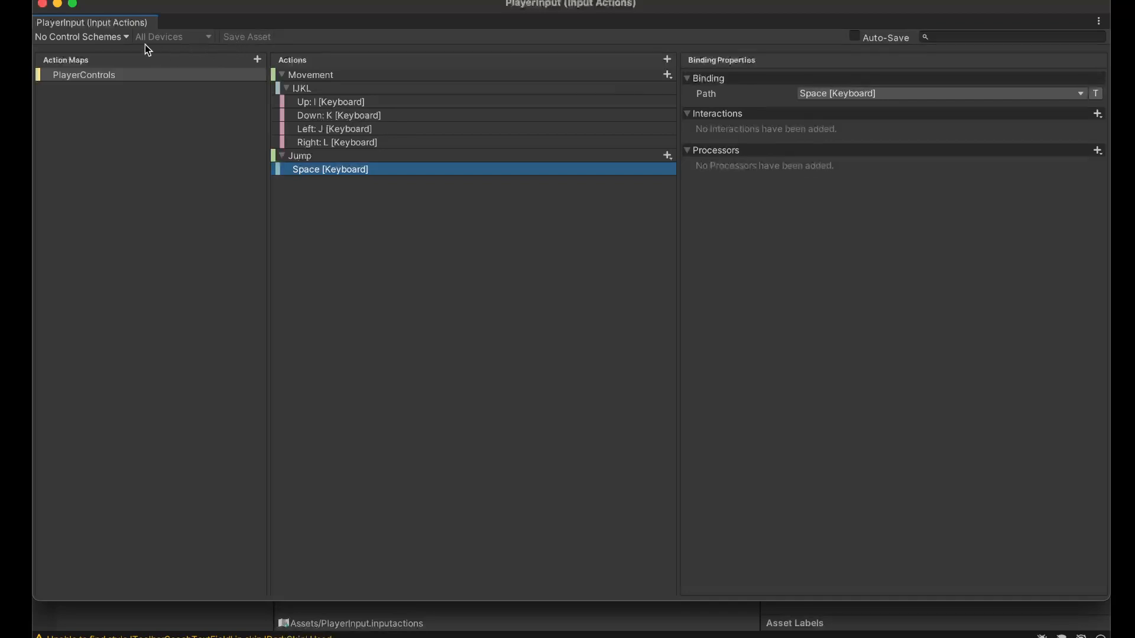
pyautogui.click(42, 4)
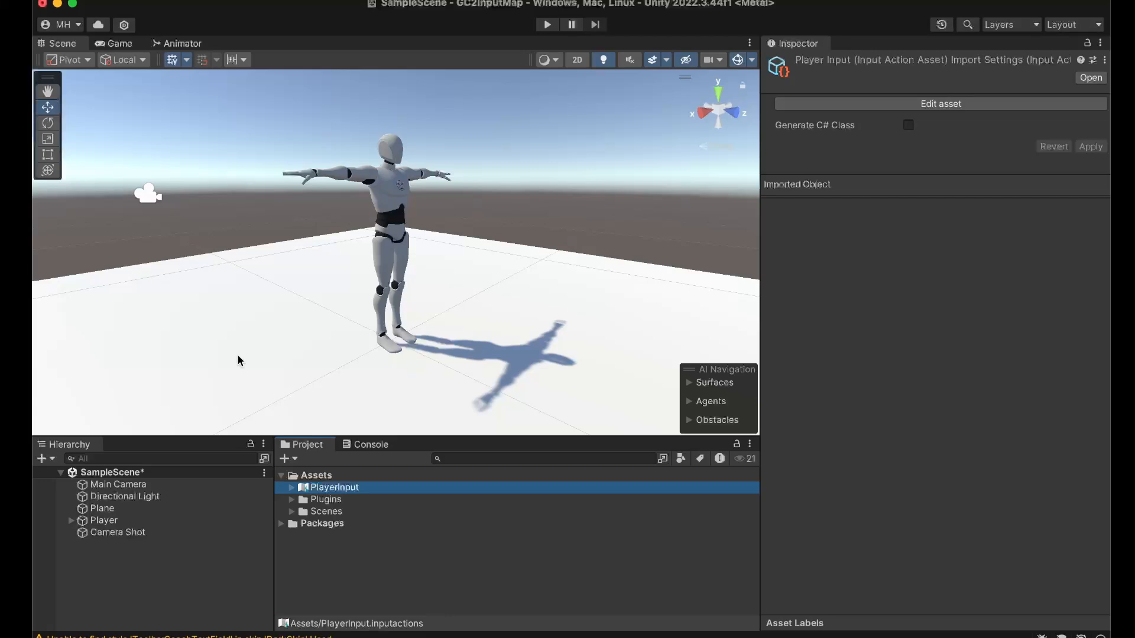
pyautogui.click(126, 473)
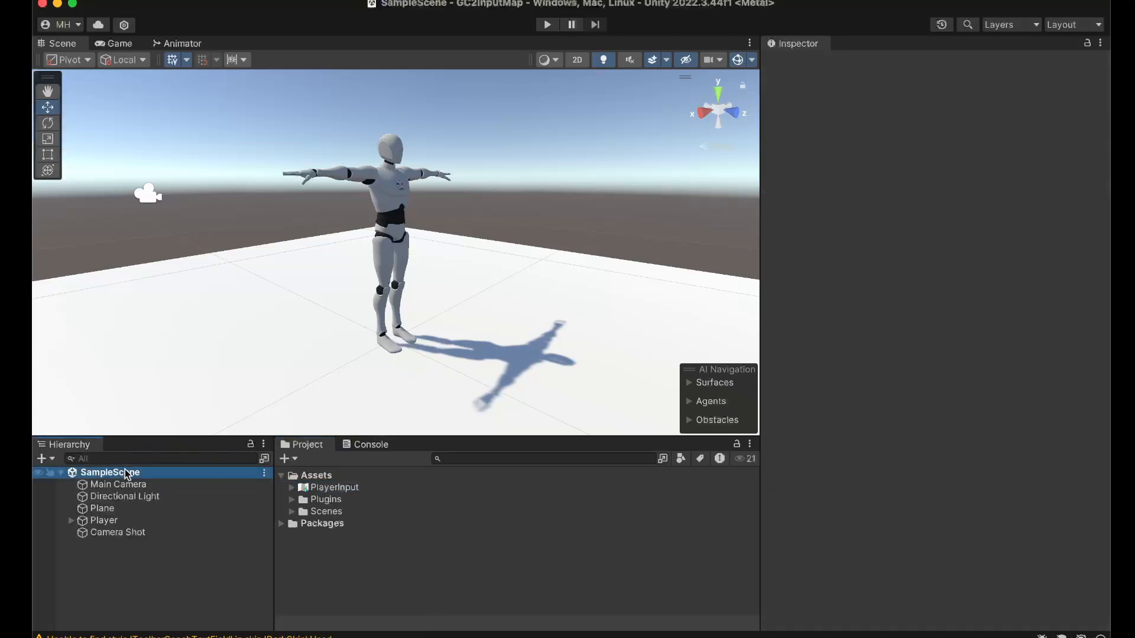
pyautogui.press('super+s')
# Step: Switch to the browser, review the Enable Input Map page in the Game Creator documentation, and return to Unity
pyautogui.press('super+Tab')
pyautogui.press('super+Tab')
pyautogui.press('super+Tab')
pyautogui.press('super+Tab')
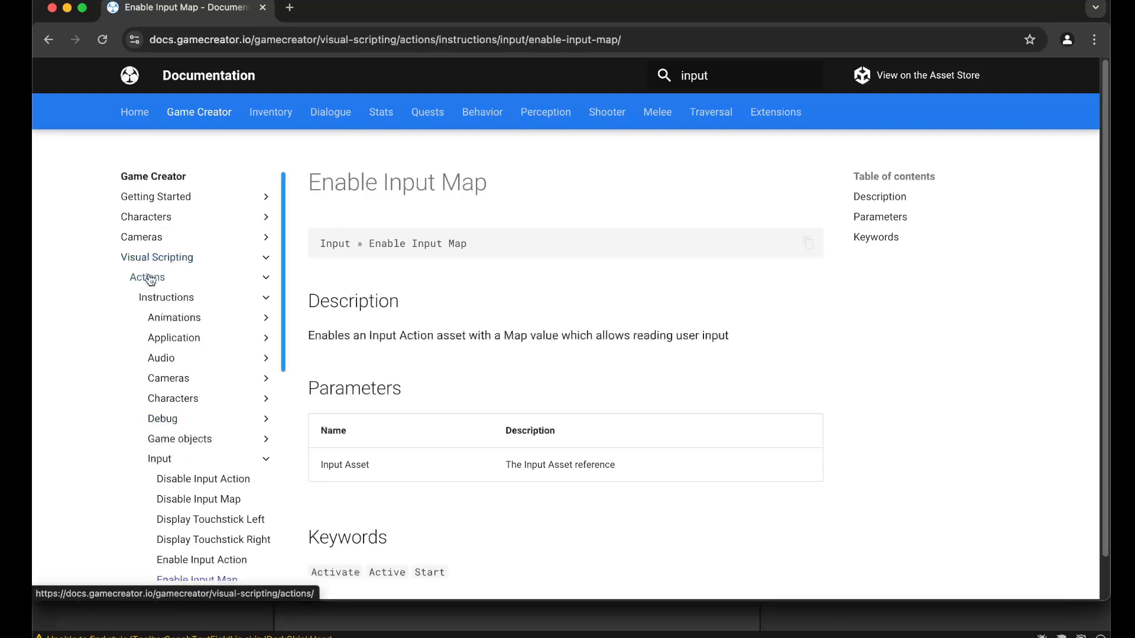
pyautogui.scroll(-3, 178, 378)
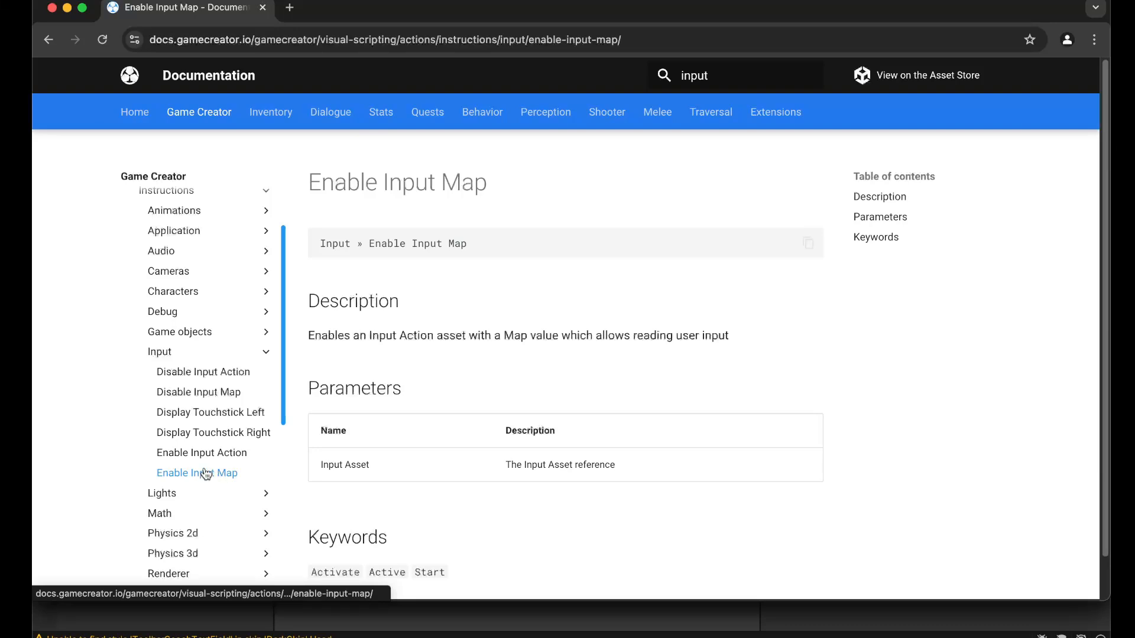
pyautogui.scroll(-2, 440, 391)
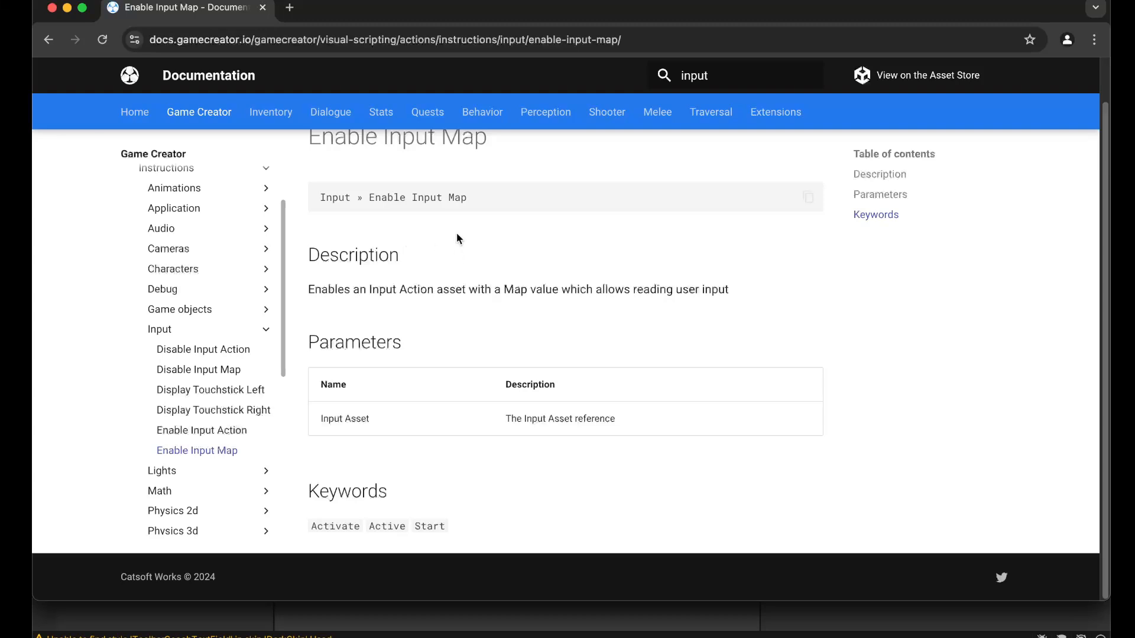
pyautogui.press('super+Tab')
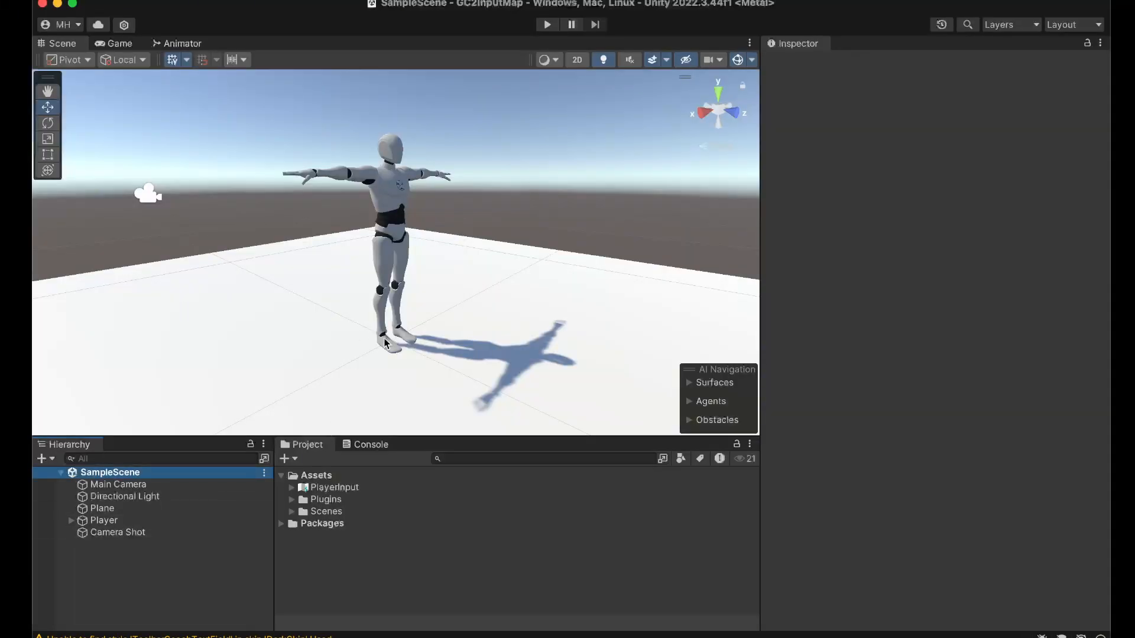
# Step: Create an empty game object named GameManager in SampleScene
pyautogui.click(43, 459)
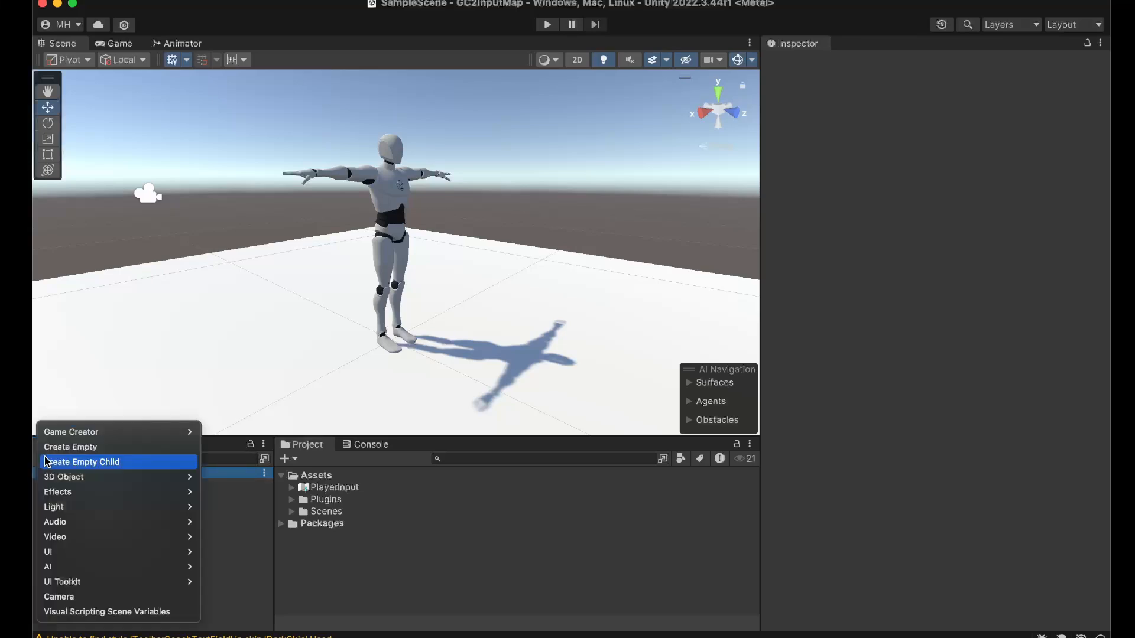
pyautogui.click(52, 451)
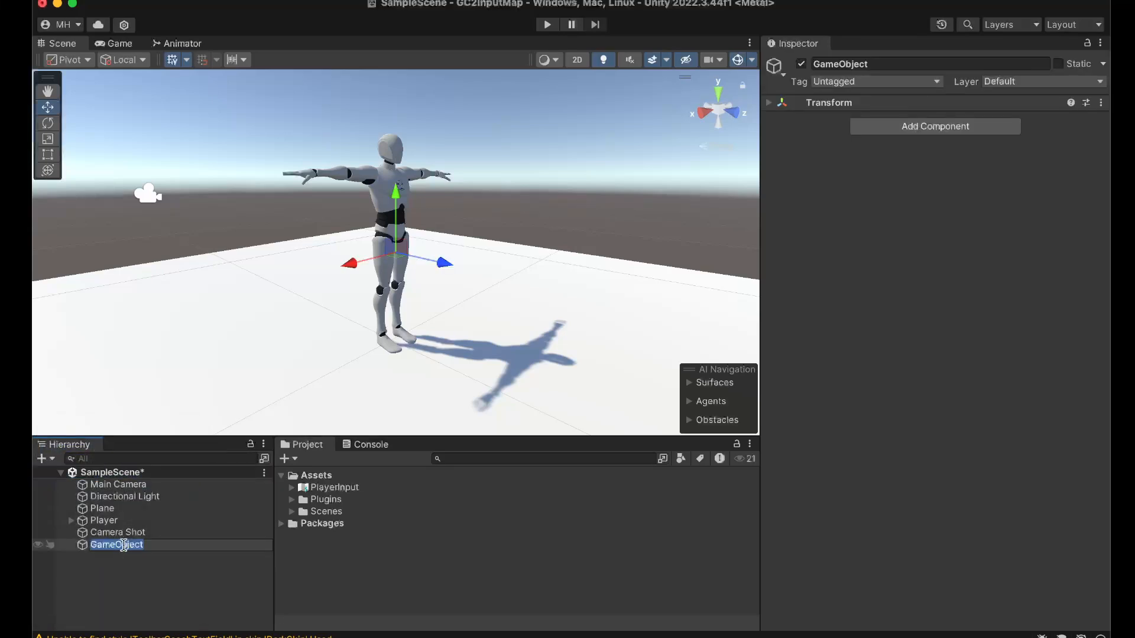
pyautogui.write('GameManager')
pyautogui.press('Return')
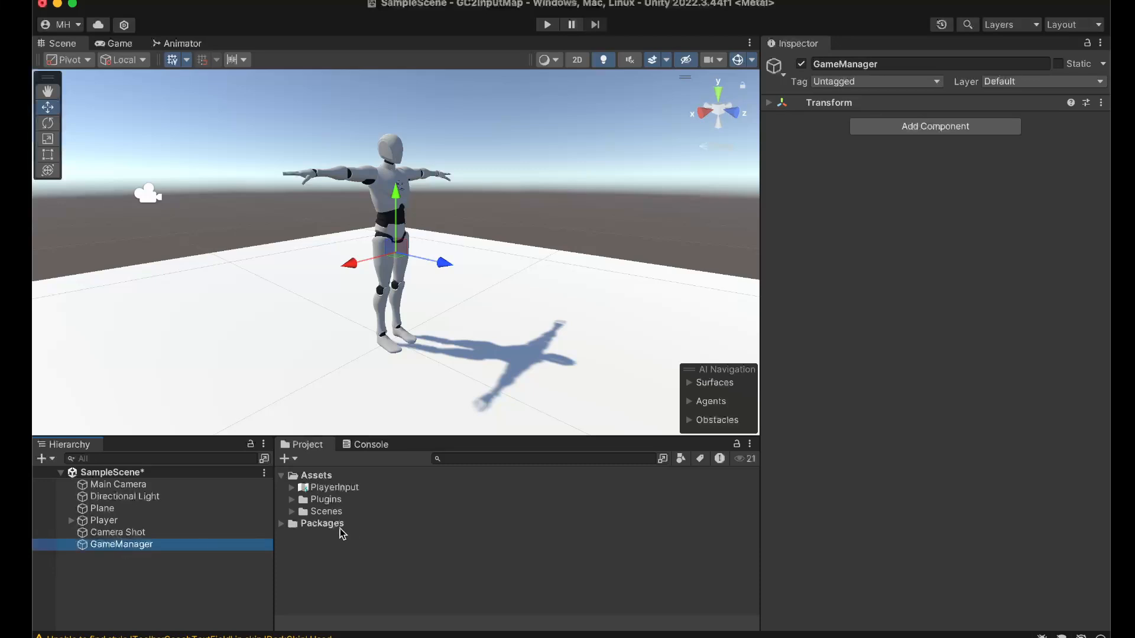
# Step: Add a Game Creator Trigger component to the GameManager object
pyautogui.click(285, 459)
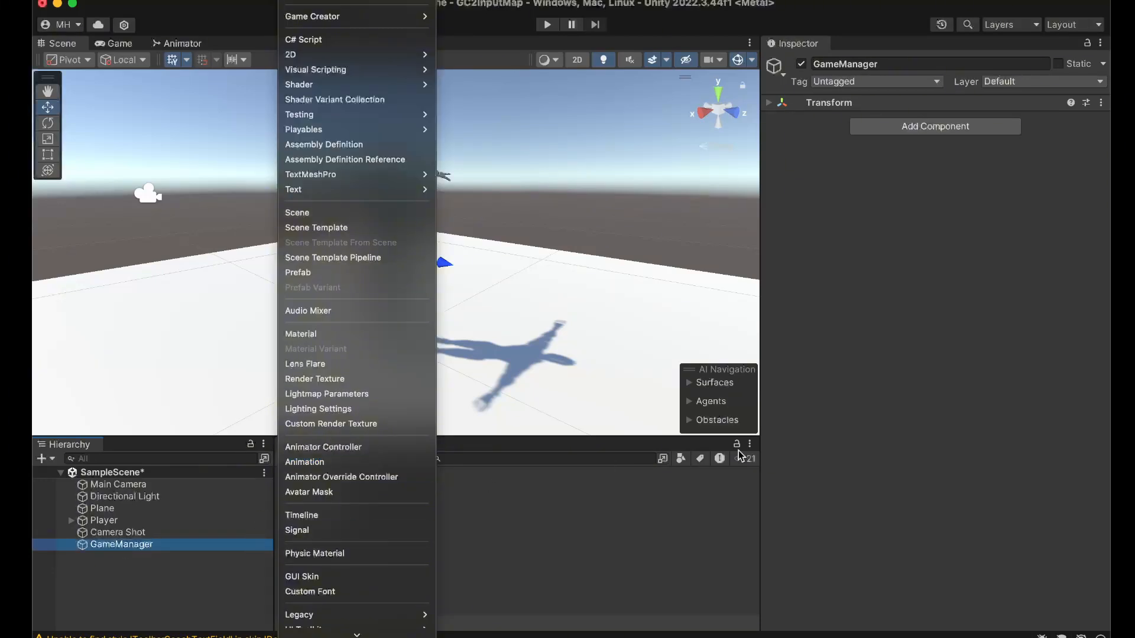
pyautogui.click(908, 290)
pyautogui.click(906, 126)
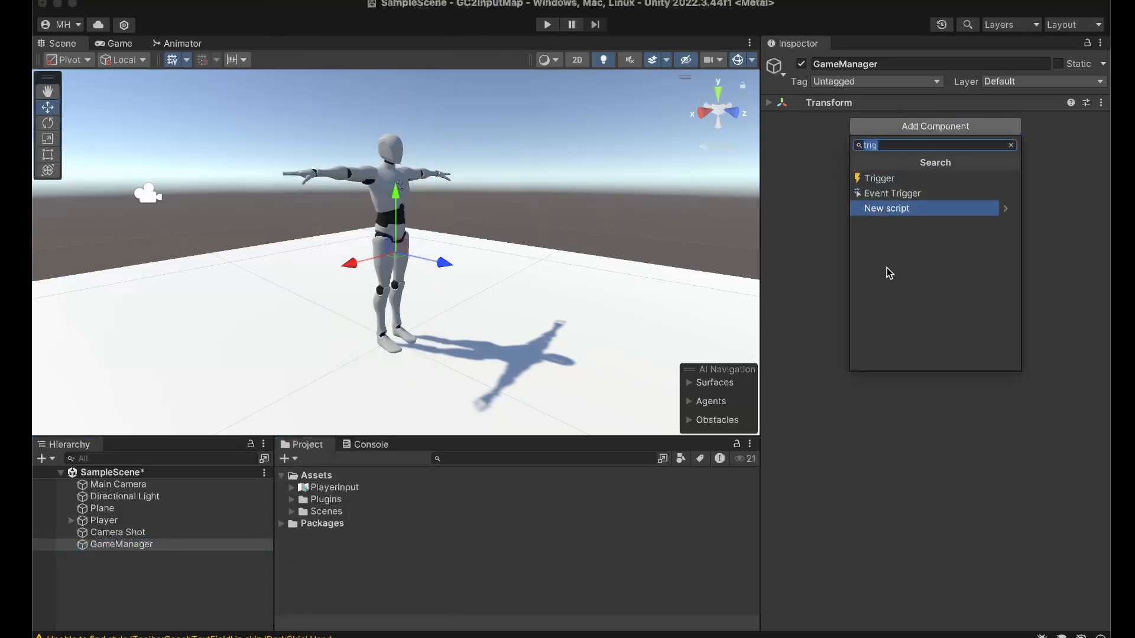
pyautogui.click(879, 178)
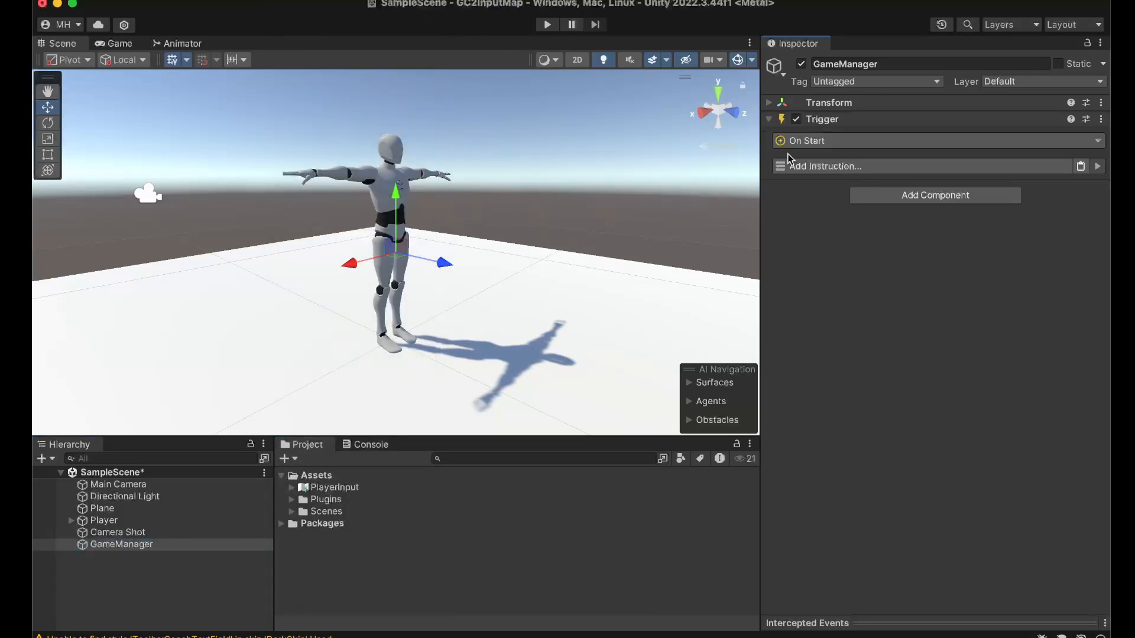
# Step: Add an Enable Input Map instruction to GameManager's On Start trigger, using the PlayerInput asset and its PlayerControls map
pyautogui.click(822, 166)
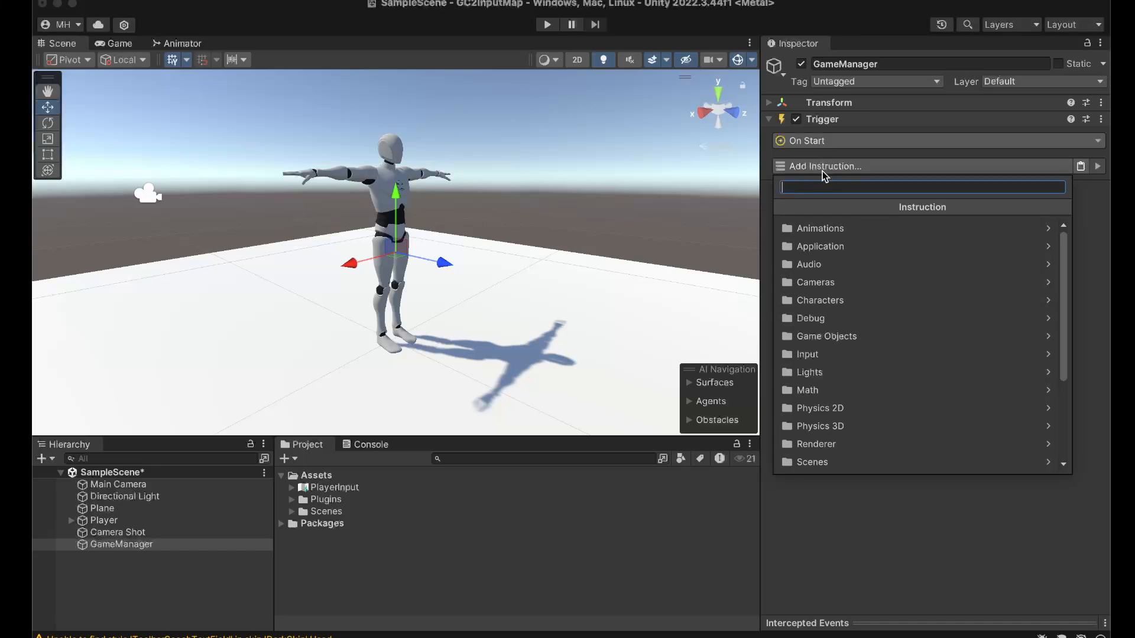
pyautogui.click(821, 355)
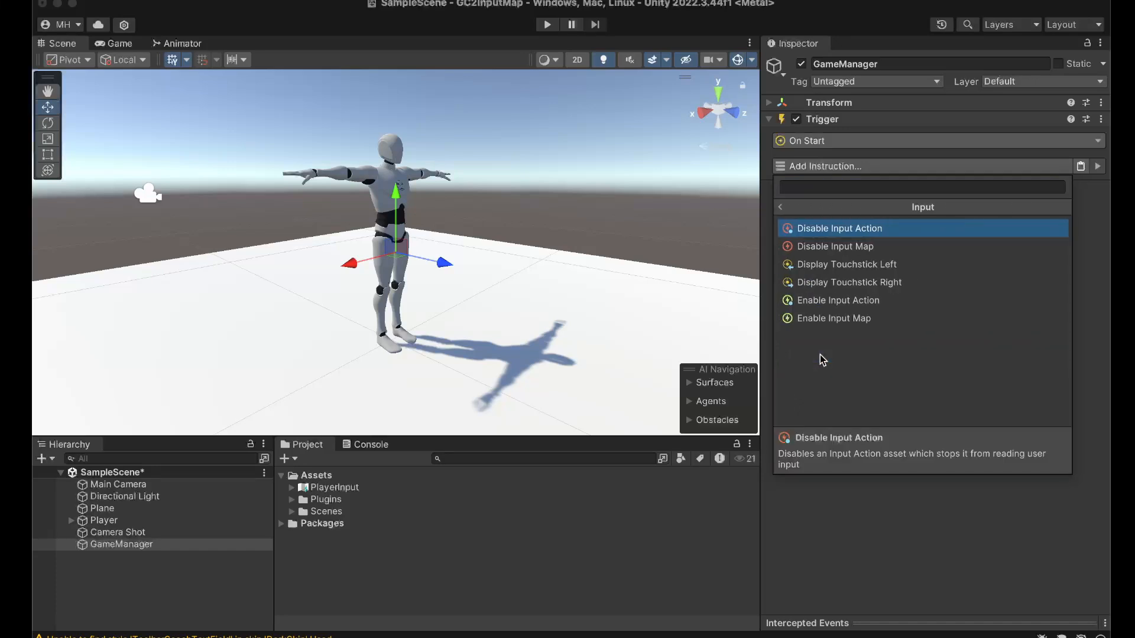
pyautogui.click(826, 325)
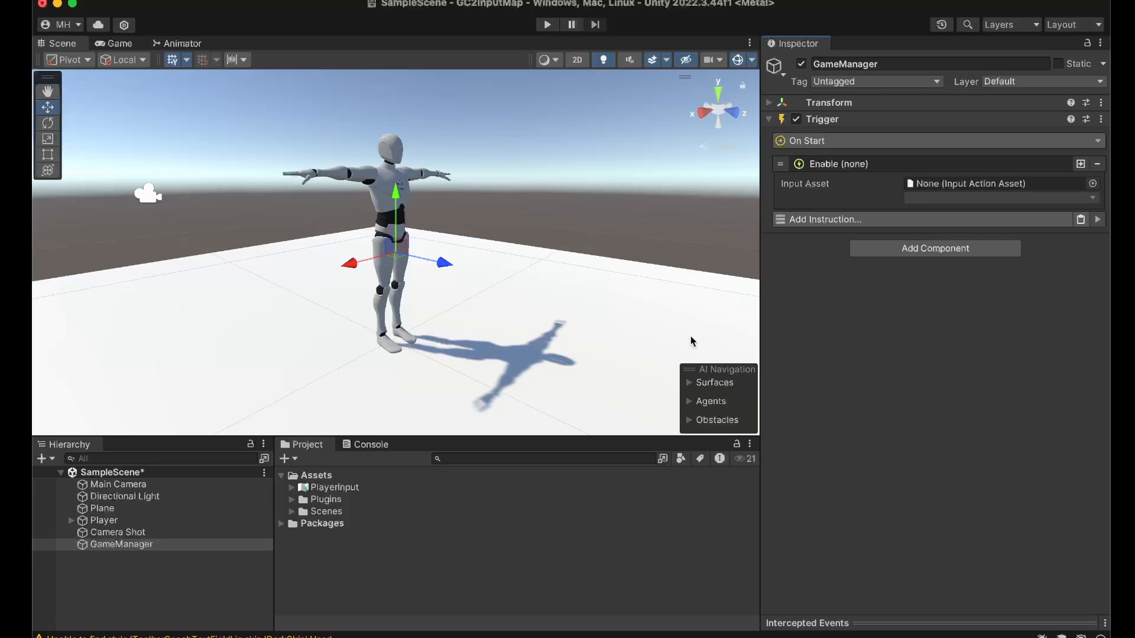
pyautogui.moveTo(355, 487); pyautogui.dragTo(959, 187)
pyautogui.click(956, 197)
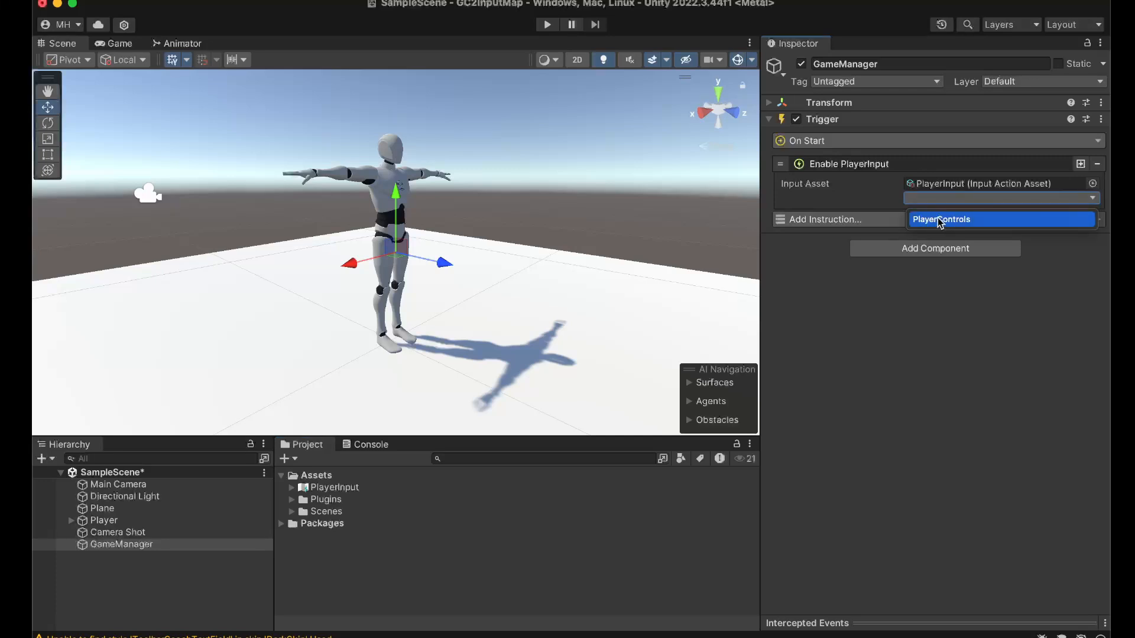
pyautogui.click(937, 220)
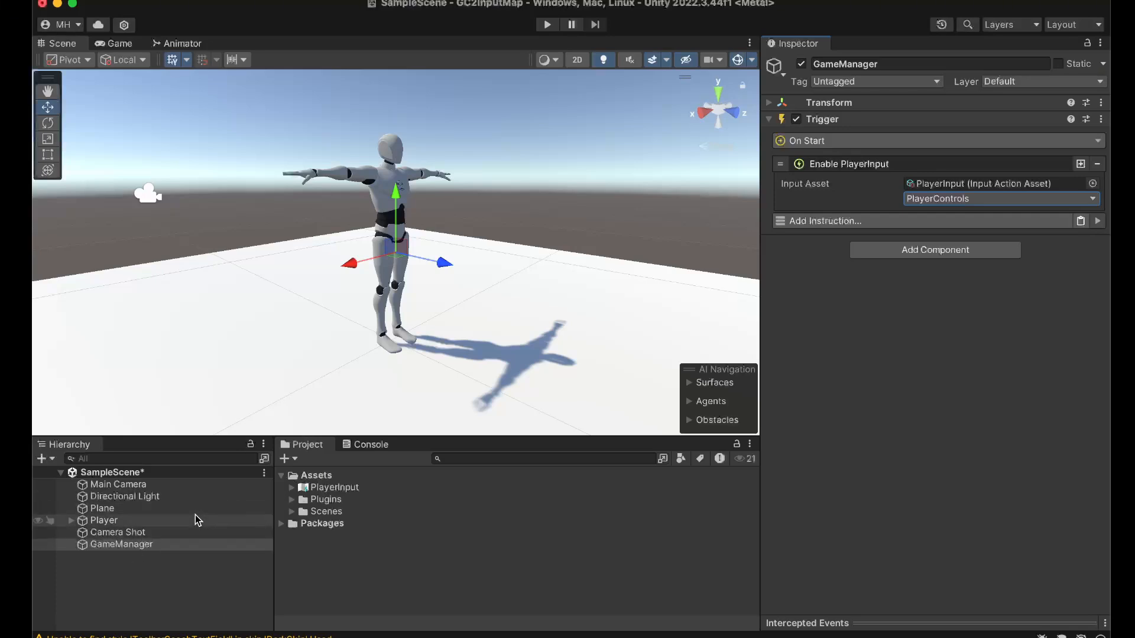
# Step: Set the Player's Input Move to Input Action (Vector2), using the PlayerInput asset and its PlayerControls/Movement action
pyautogui.click(176, 522)
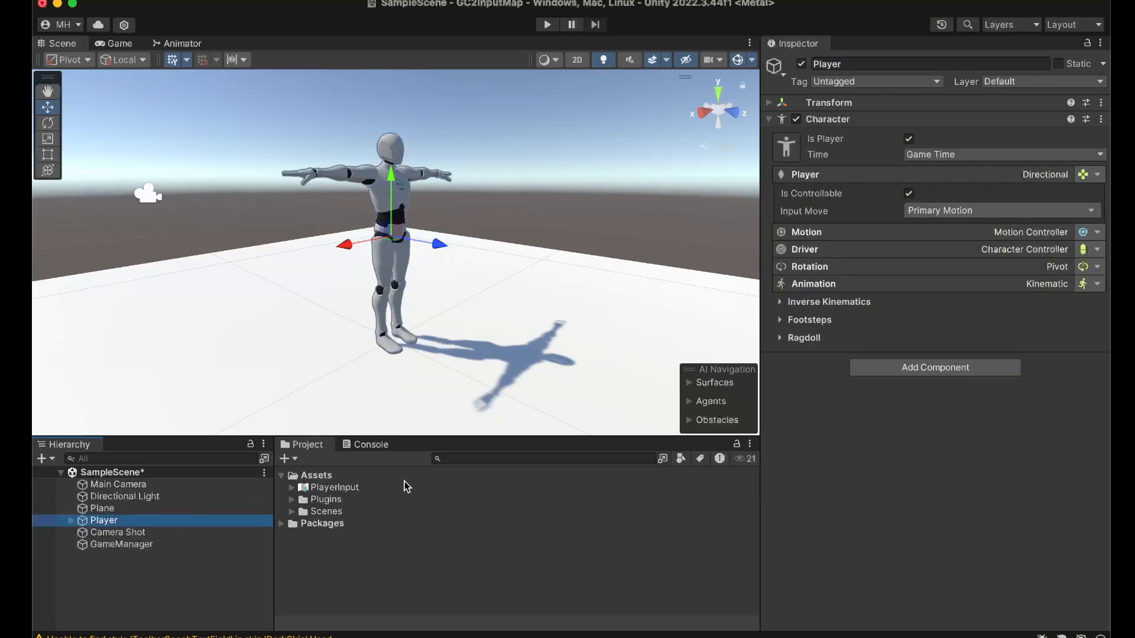
pyautogui.click(956, 210)
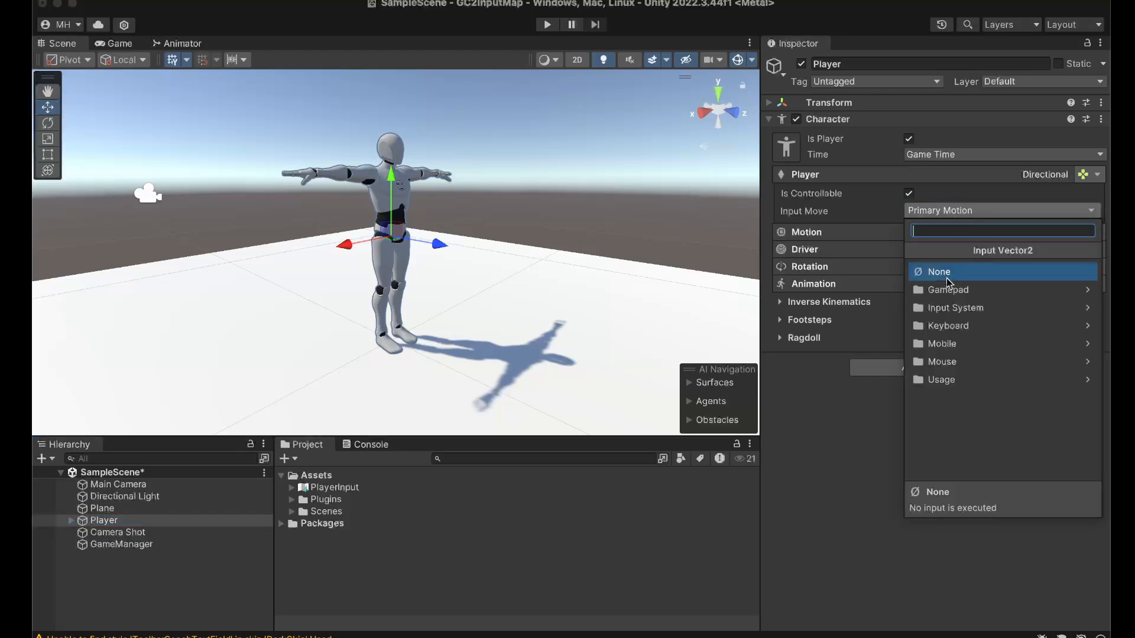
pyautogui.click(947, 308)
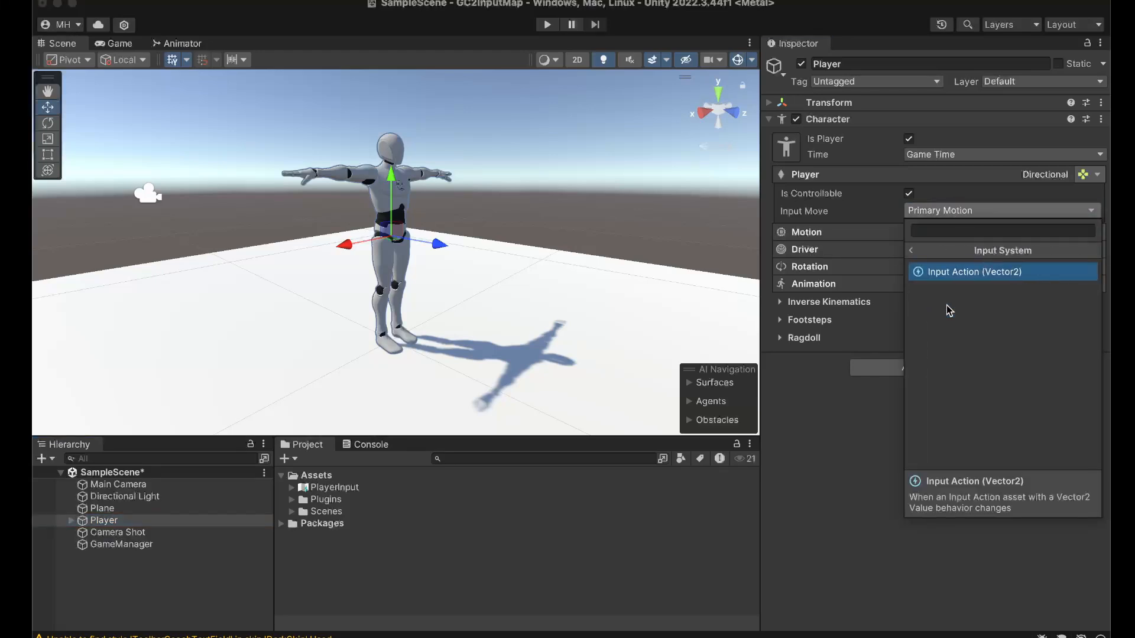
pyautogui.click(951, 276)
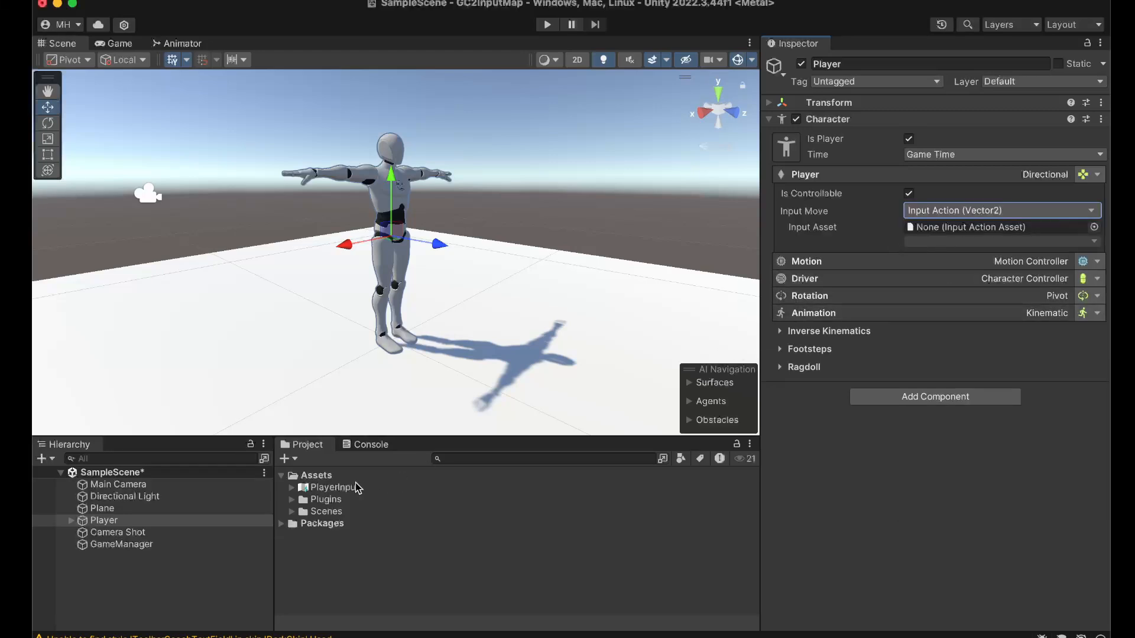
pyautogui.moveTo(356, 488); pyautogui.dragTo(921, 225)
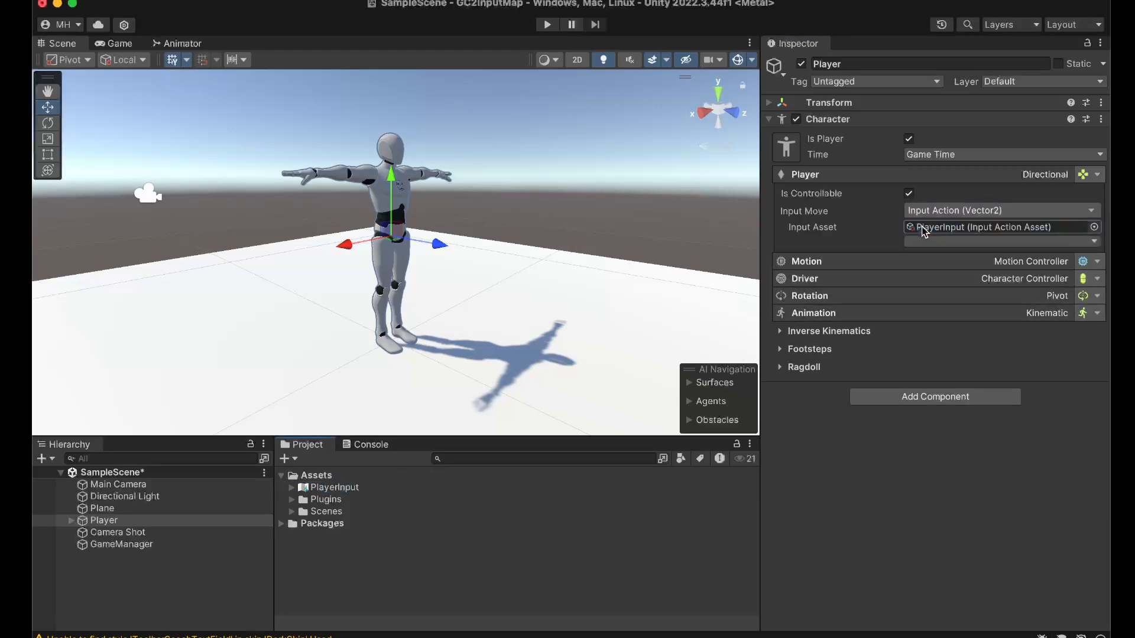
pyautogui.click(928, 240)
pyautogui.moveTo(937, 262)
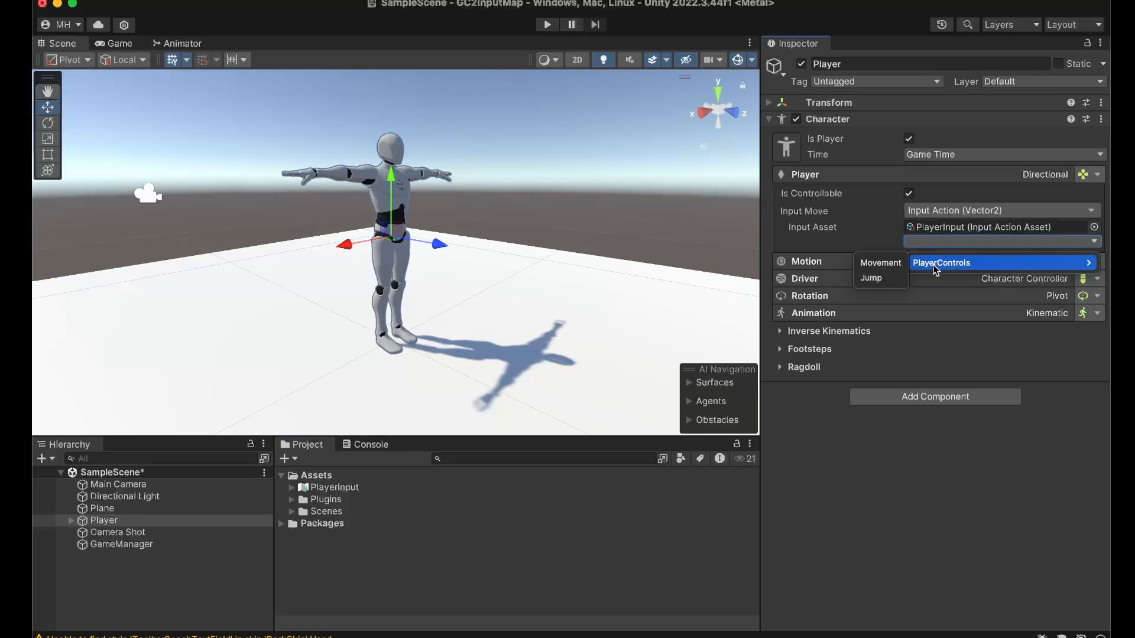
pyautogui.click(866, 262)
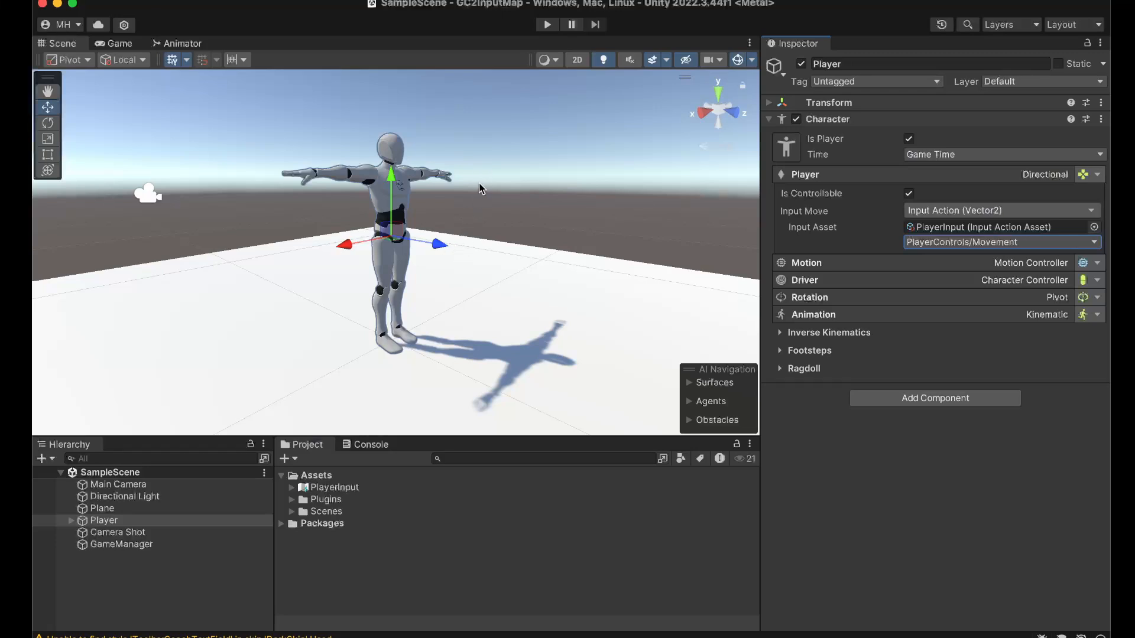
# Step: Run the scene, test walking the player in all directions with the IJKL controls, and stop play mode
pyautogui.click(548, 25)
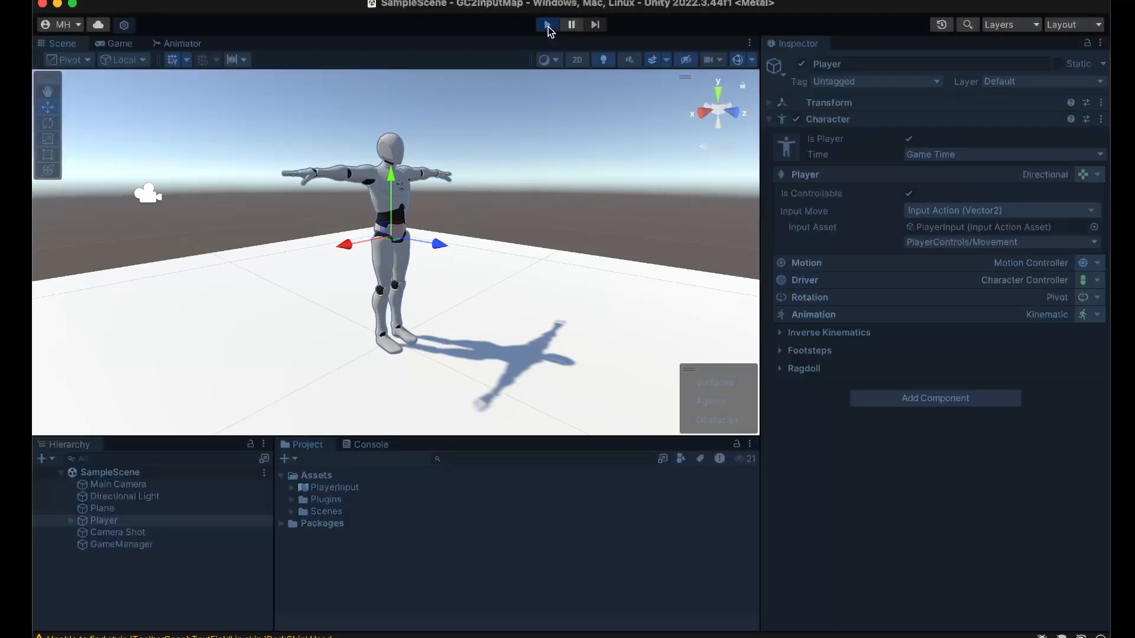
pyautogui.click(519, 295)
pyautogui.press('i')
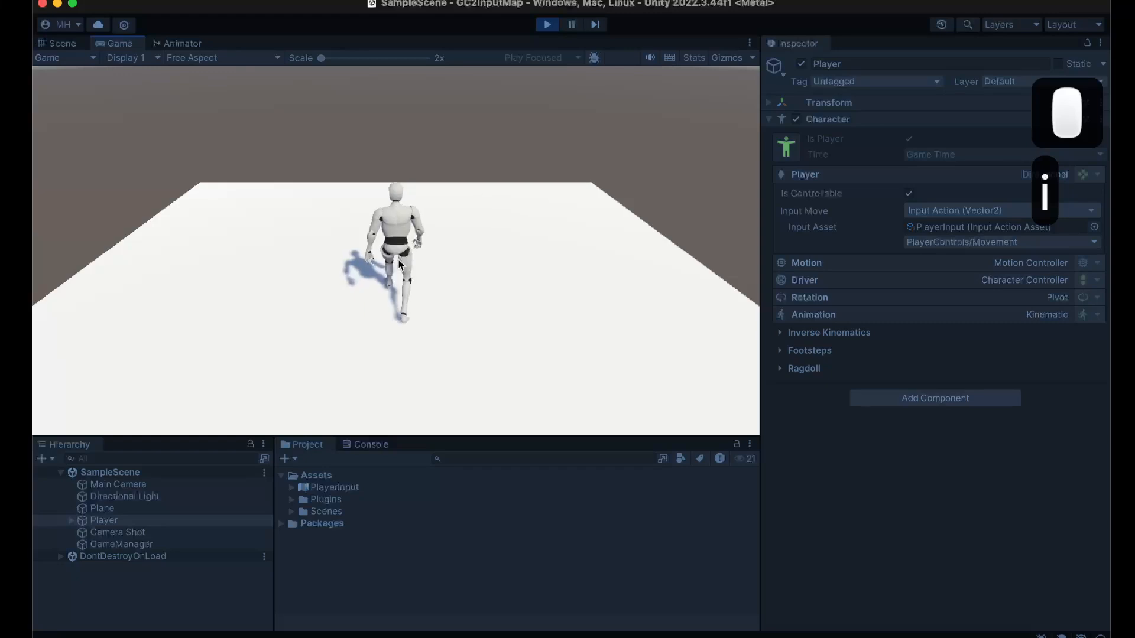
pyautogui.press('k')
pyautogui.press('k')
pyautogui.press('j')
pyautogui.press('l')
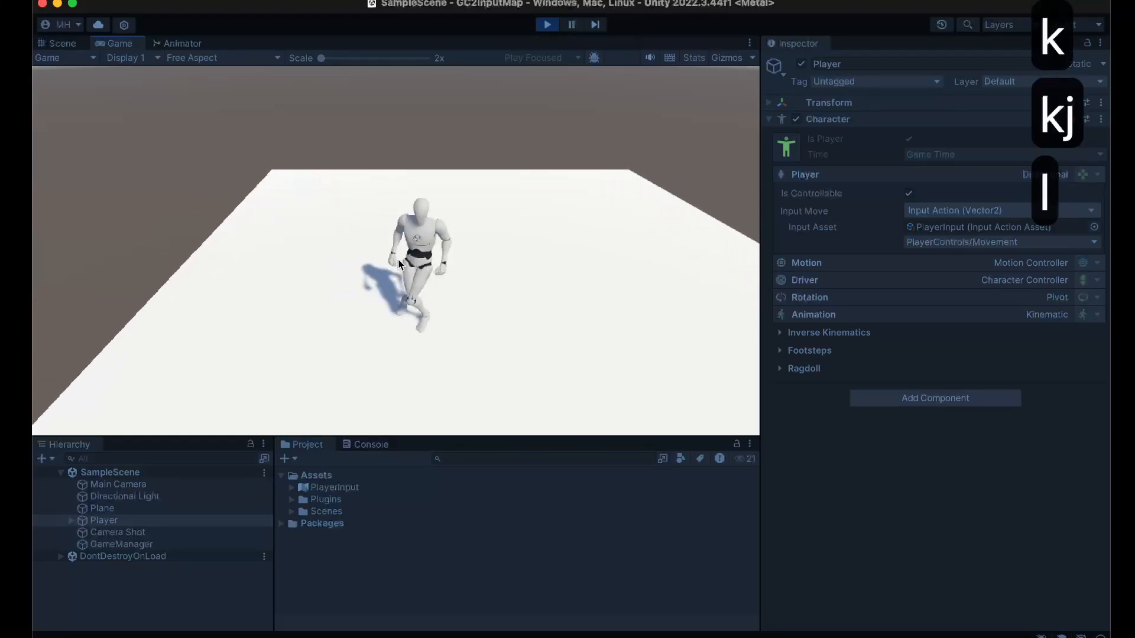
pyautogui.press('l')
pyautogui.press('l')
pyautogui.press('l')
pyautogui.press('l')
pyautogui.press('k')
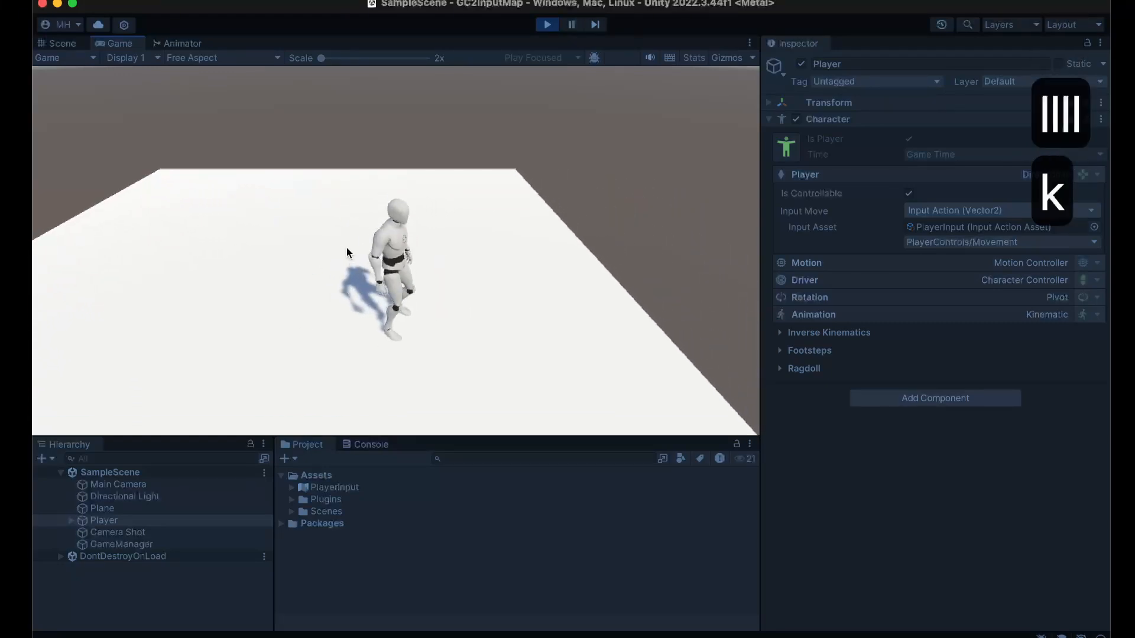
pyautogui.press('k')
pyautogui.press('j')
pyautogui.press('j')
pyautogui.press('j')
pyautogui.press('j')
pyautogui.press('j')
pyautogui.press('j')
pyautogui.press('i')
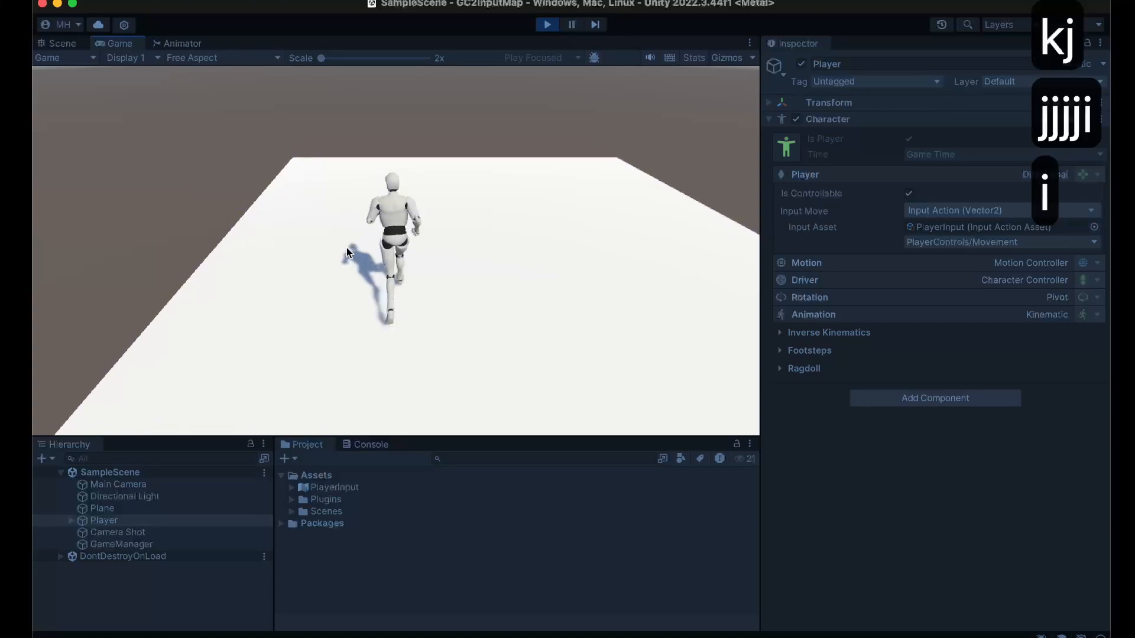
pyautogui.press('i')
pyautogui.press('i')
pyautogui.press('i')
pyautogui.press('i')
pyautogui.press('l')
pyautogui.press('l')
pyautogui.press('l')
pyautogui.press('k')
pyautogui.press('k')
pyautogui.press('k')
pyautogui.press('k')
pyautogui.press('k')
pyautogui.press('j')
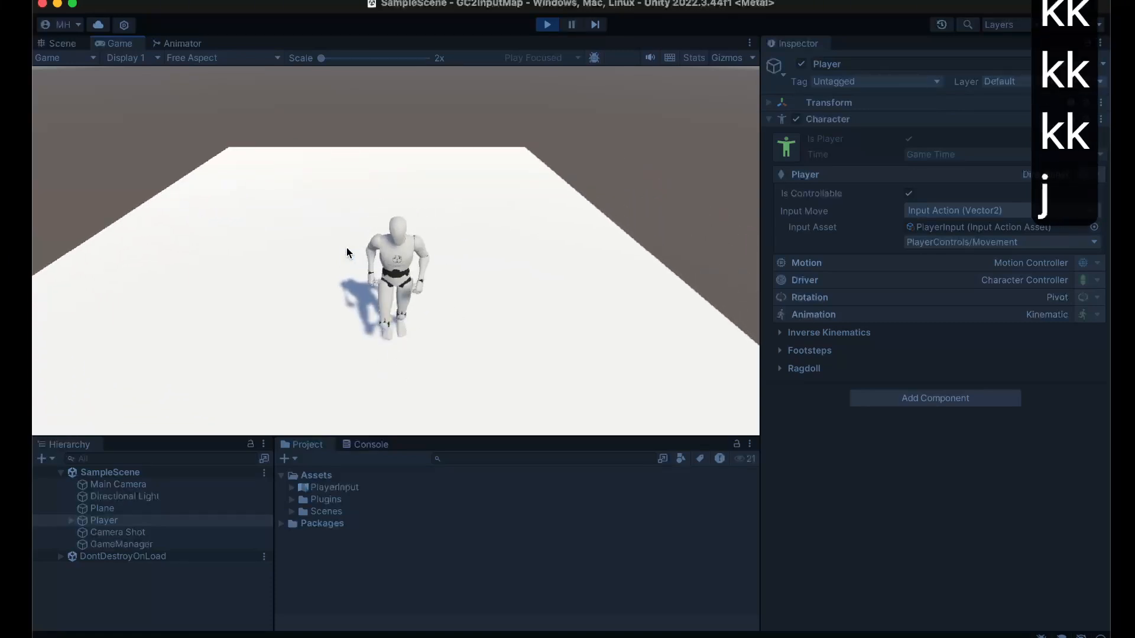
pyautogui.press('j')
pyautogui.press('j')
pyautogui.press('l')
pyautogui.press('l')
pyautogui.press('k')
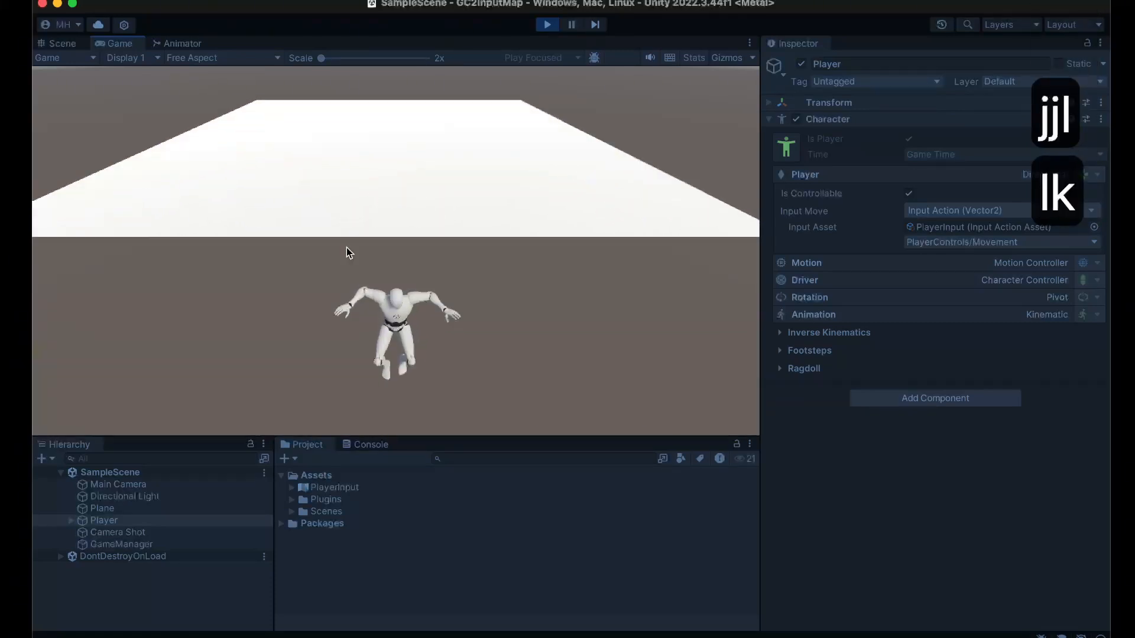
pyautogui.click(546, 24)
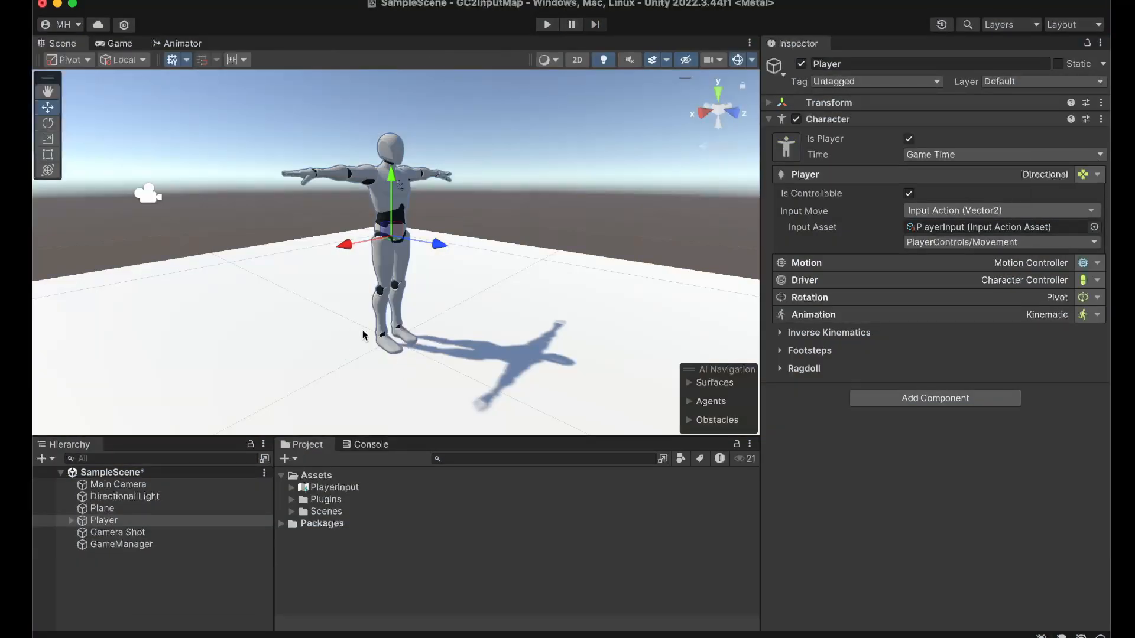
# Step: Run the scene again, compare the player's response to WASD, IJKL and arrow-key controls, and stop play mode
pyautogui.click(546, 24)
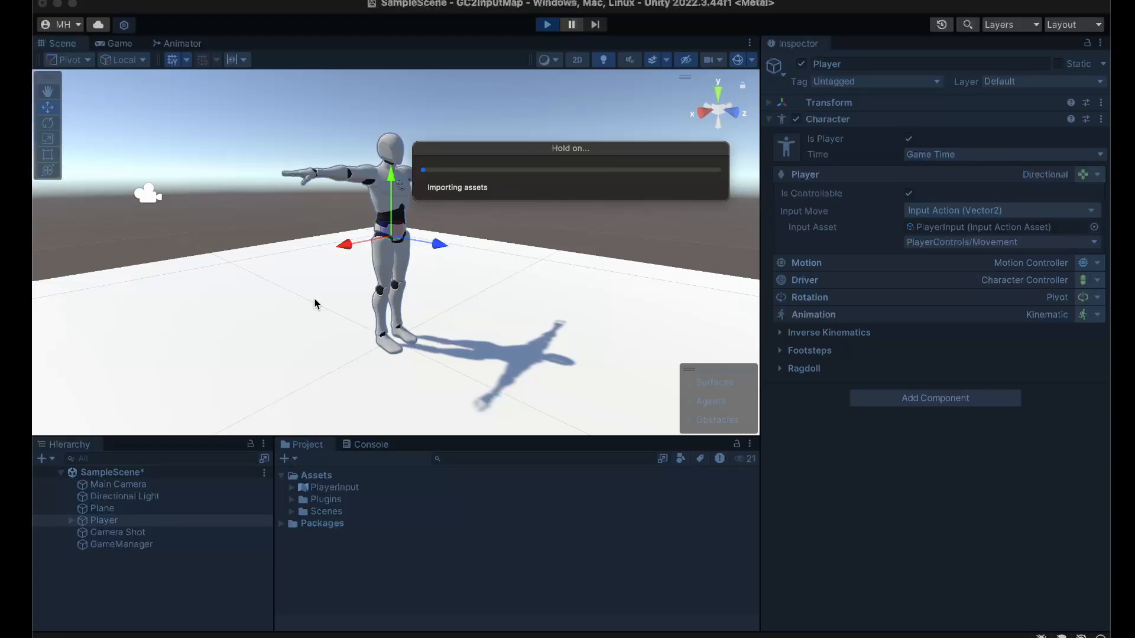
pyautogui.click(349, 290)
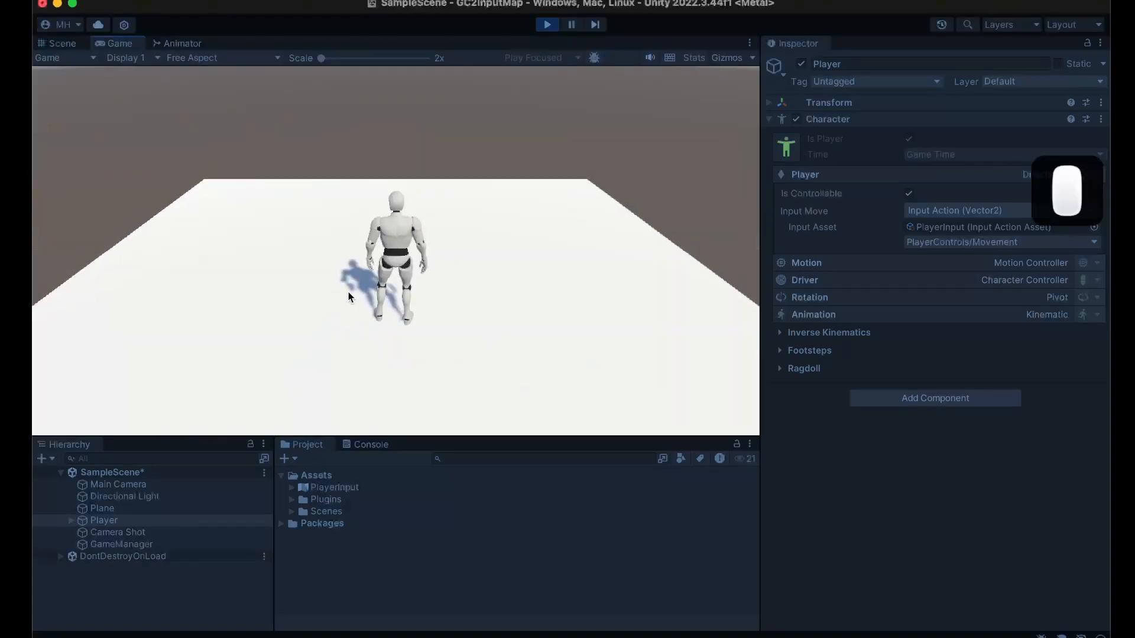
pyautogui.press('d')
pyautogui.press('a')
pyautogui.press('w')
pyautogui.press('e')
pyautogui.press('s')
pyautogui.press('s')
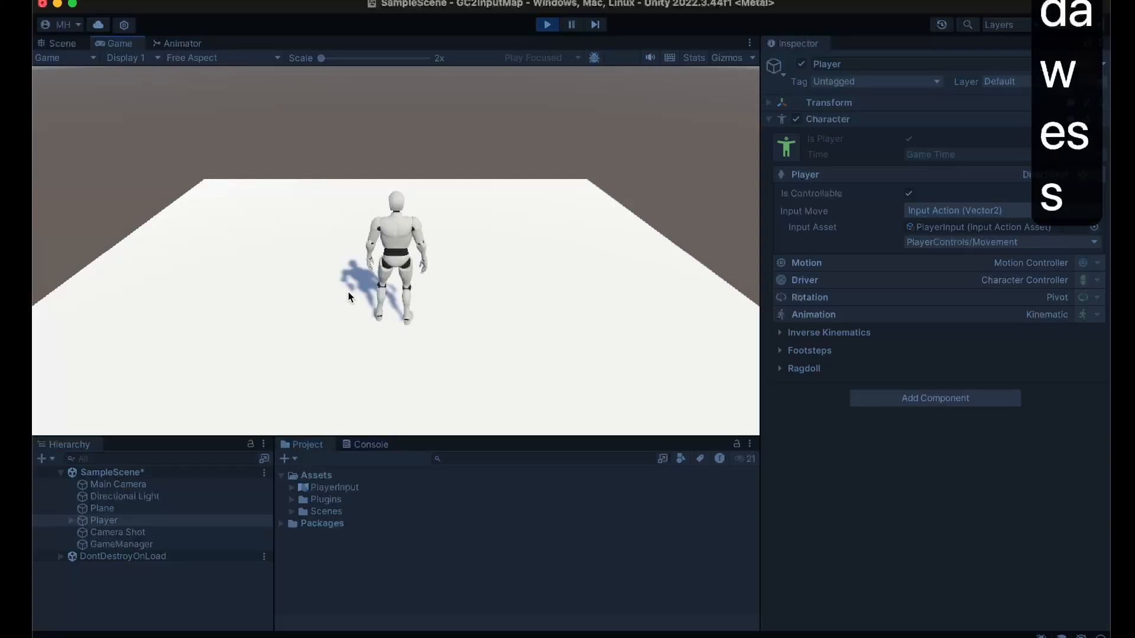
pyautogui.press('w')
pyautogui.press('s')
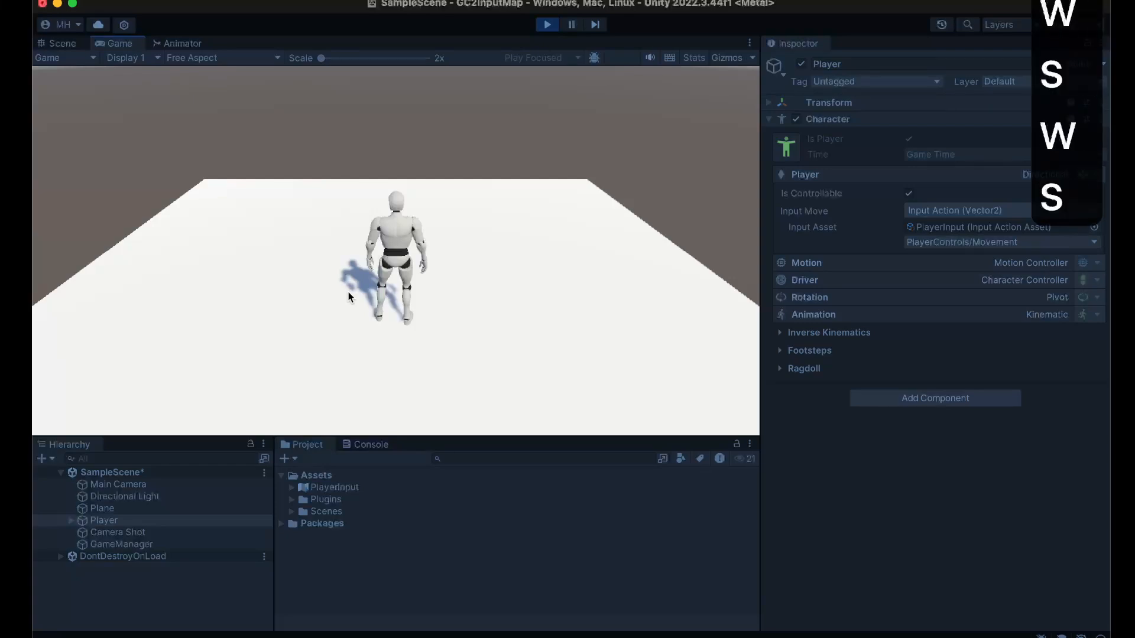
pyautogui.press('j')
pyautogui.press('i')
pyautogui.press('l')
pyautogui.press('k')
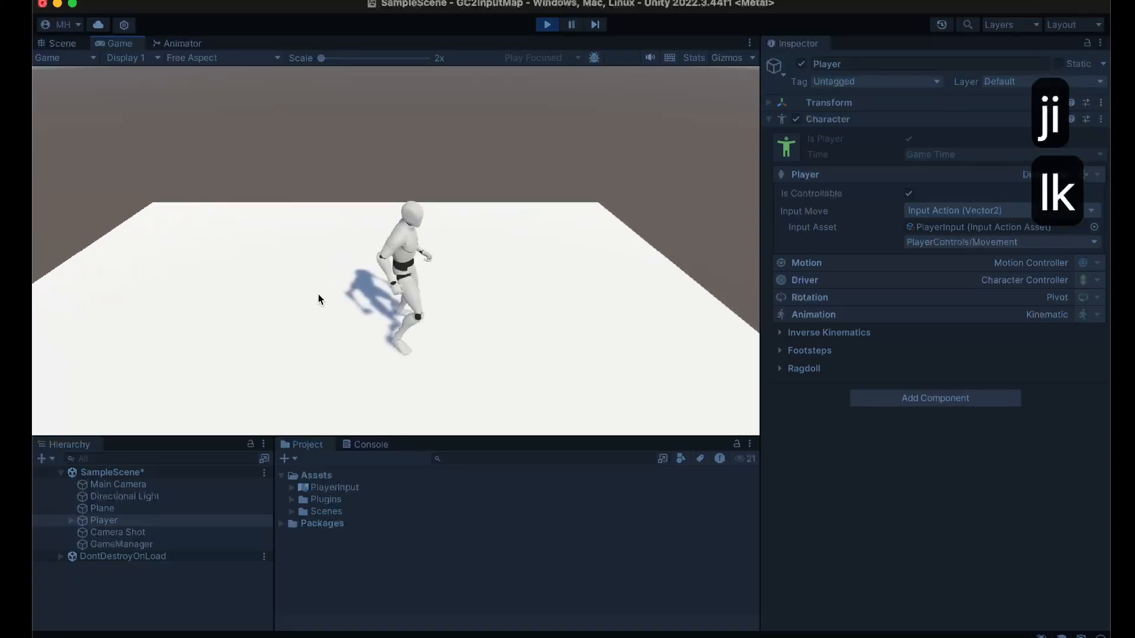
pyautogui.press('Up')
pyautogui.press('Left')
pyautogui.press('Right')
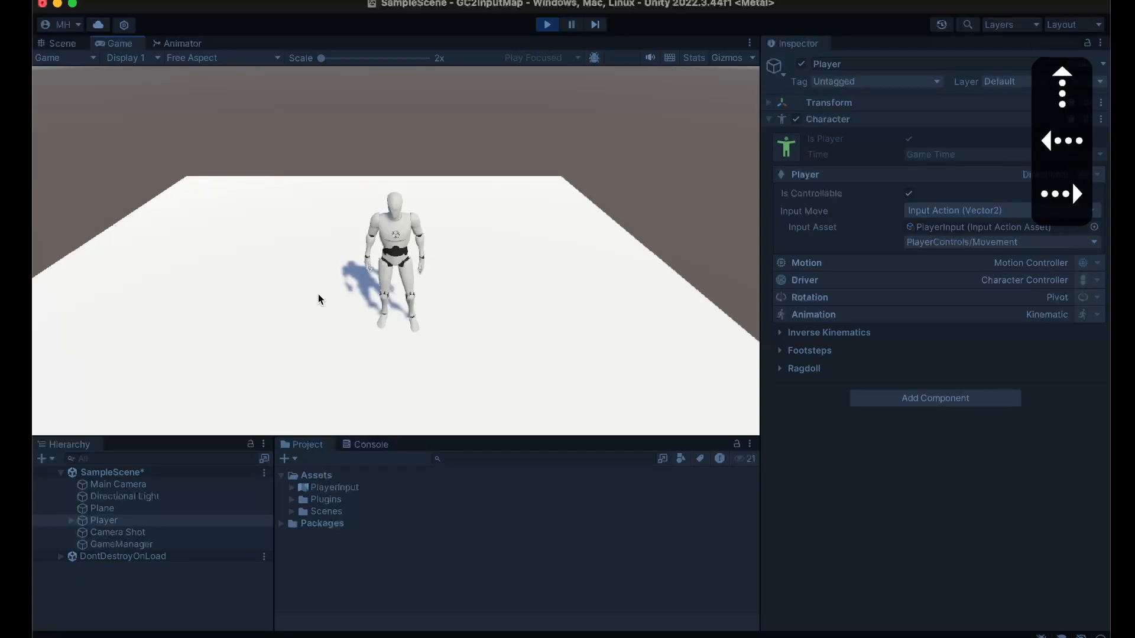
pyautogui.click(546, 26)
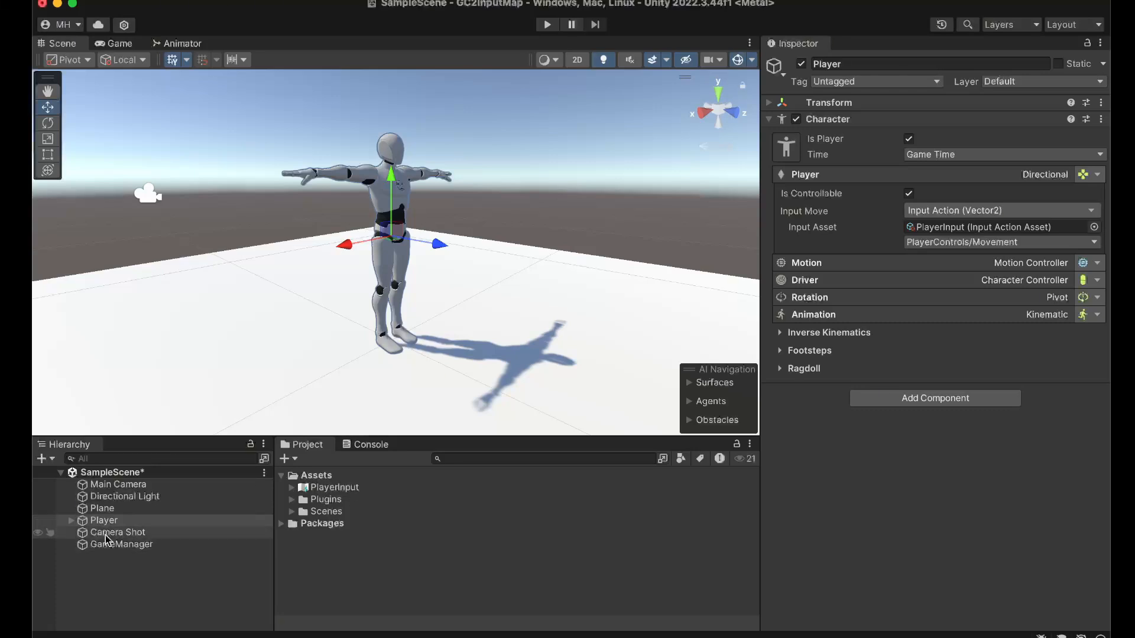
# Step: Create an empty game object named InputManager in SampleScene
pyautogui.click(42, 458)
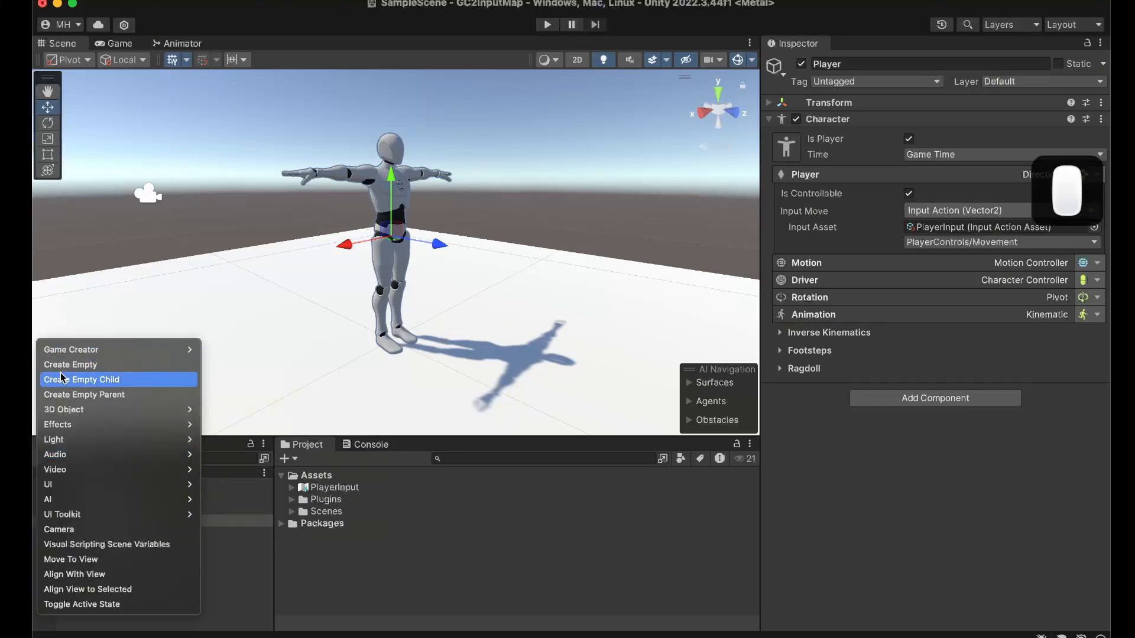
pyautogui.click(65, 364)
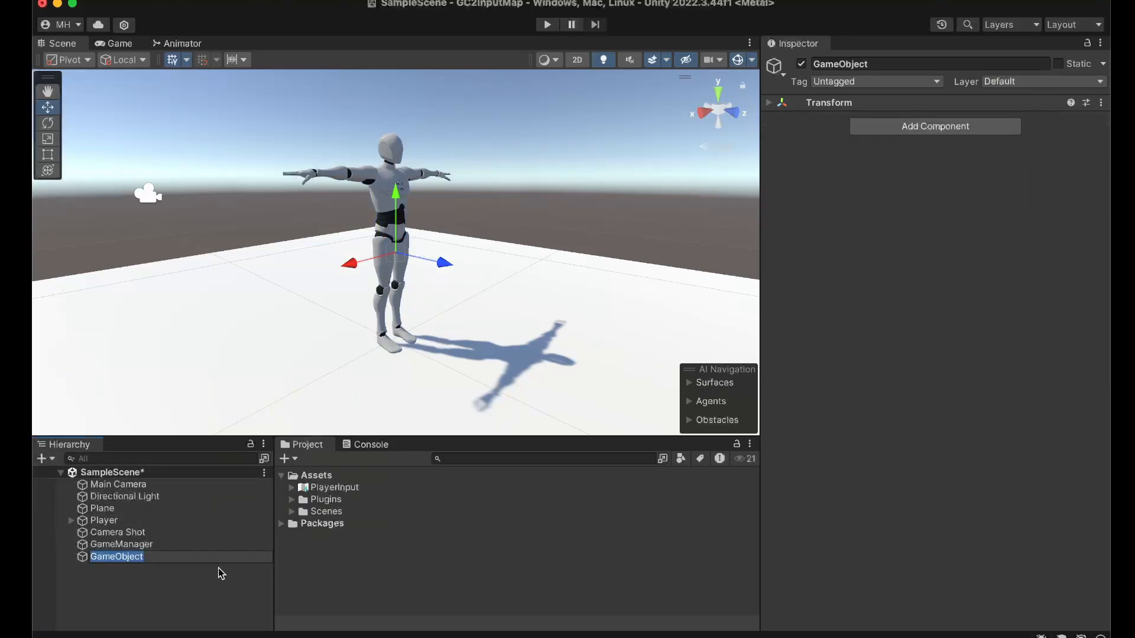
pyautogui.write('InputManag')
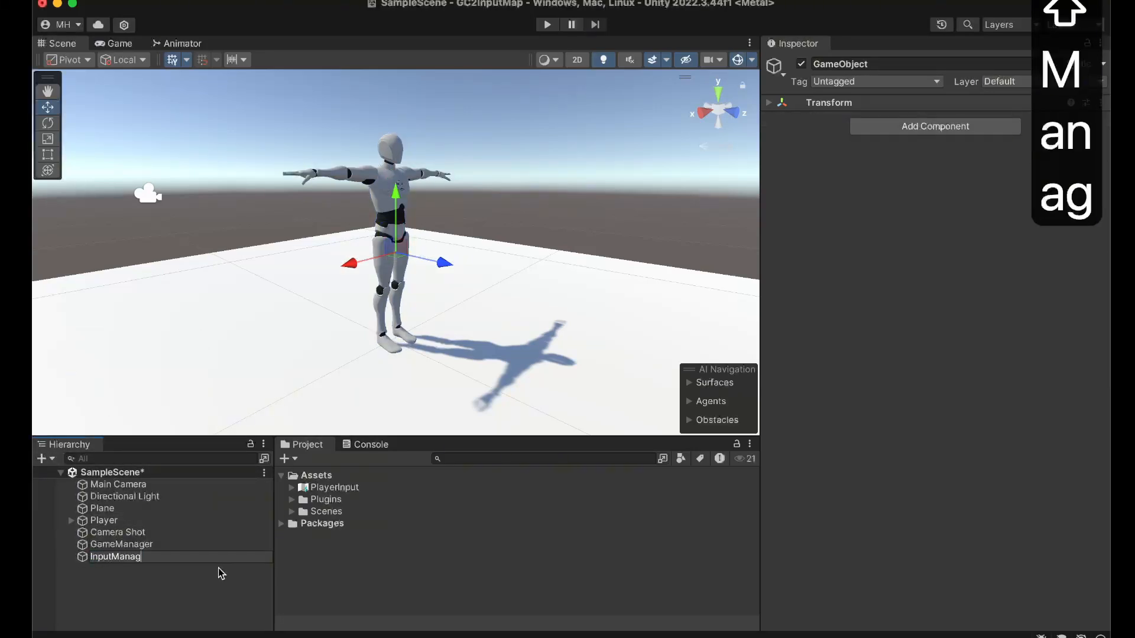
pyautogui.write('er')
pyautogui.press('Return')
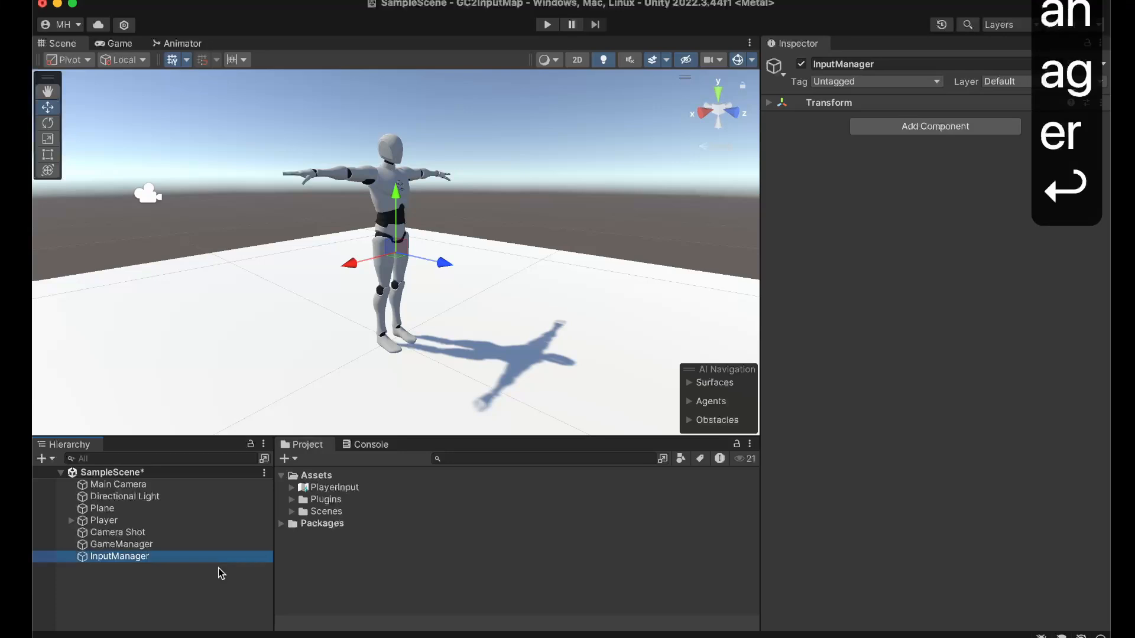
# Step: Add a Game Creator Trigger component to InputManager and set its event to On Input Button
pyautogui.click(881, 126)
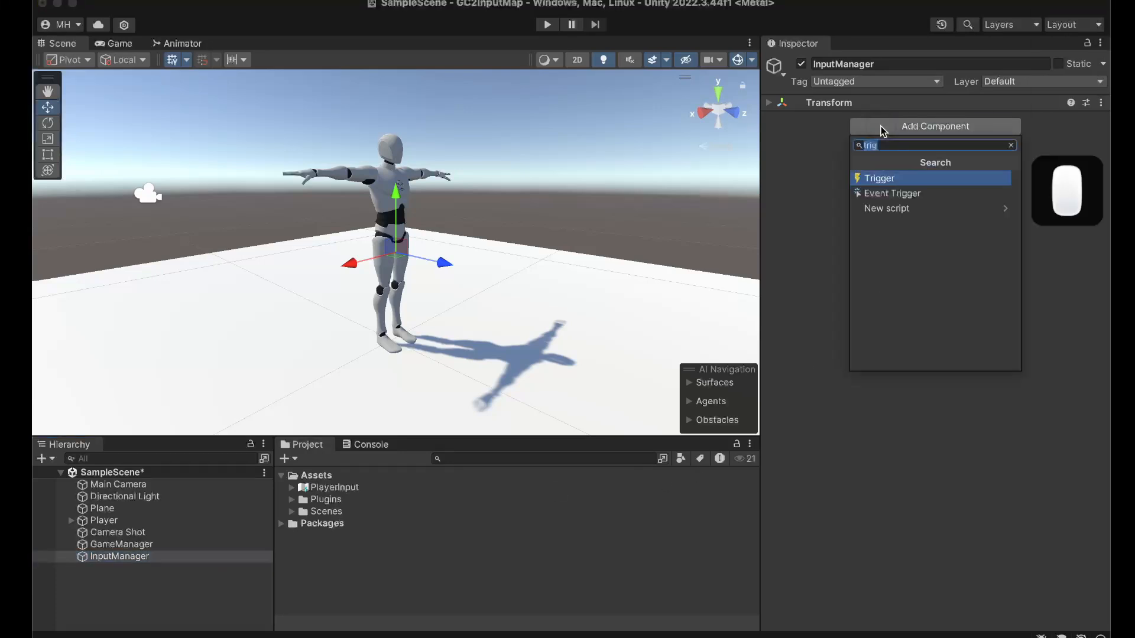
pyautogui.click(880, 178)
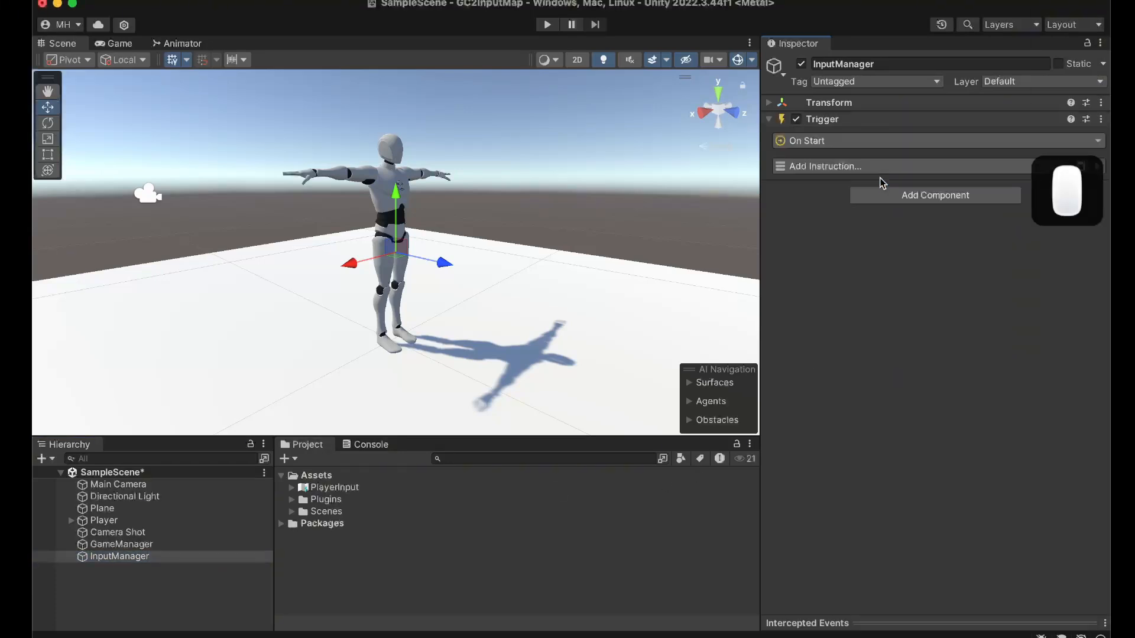
pyautogui.click(812, 142)
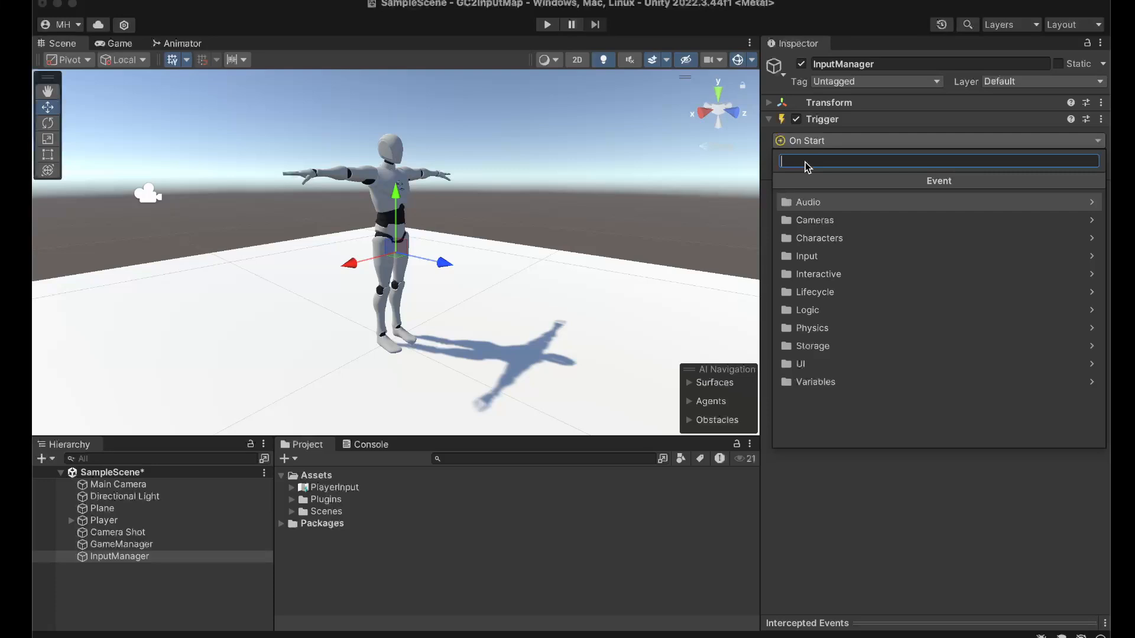
pyautogui.click(806, 273)
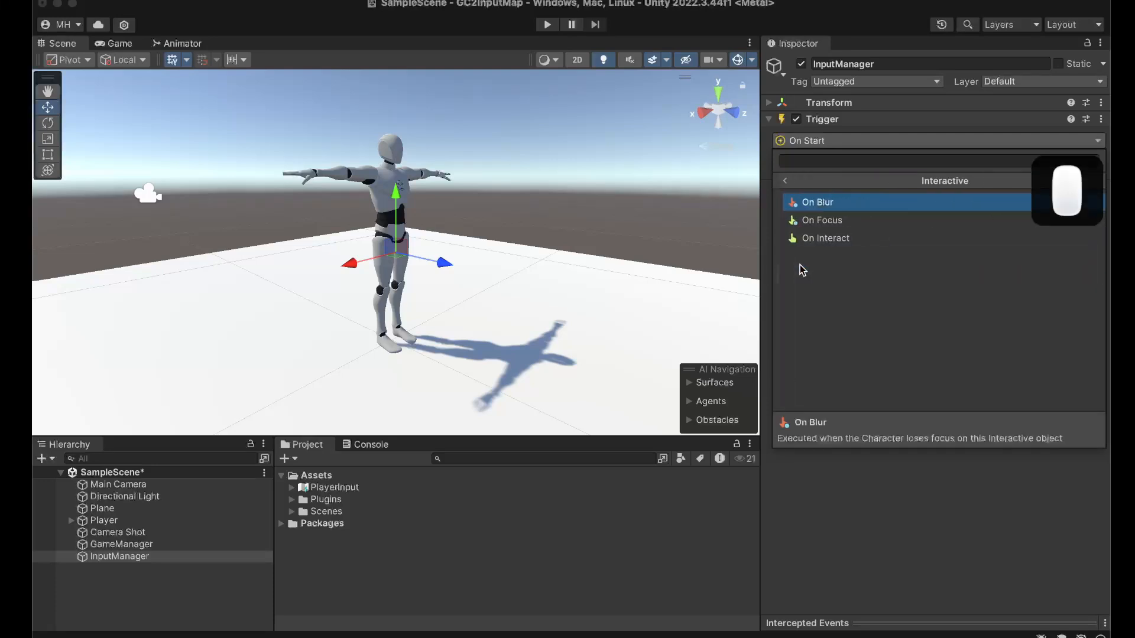
pyautogui.click(778, 181)
pyautogui.click(807, 256)
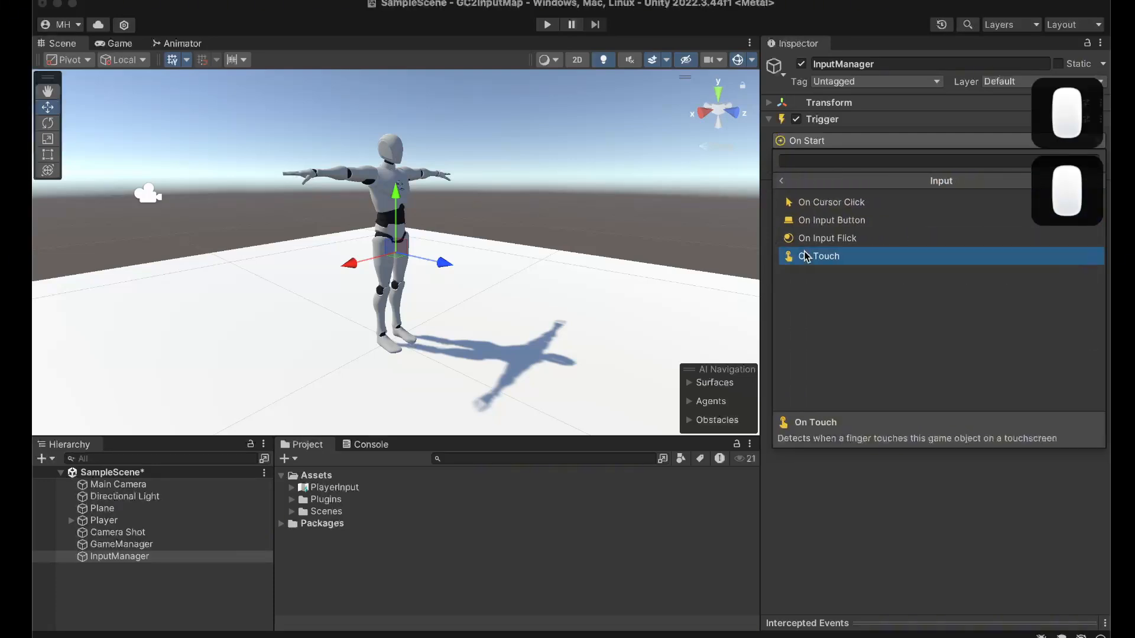
pyautogui.click(816, 221)
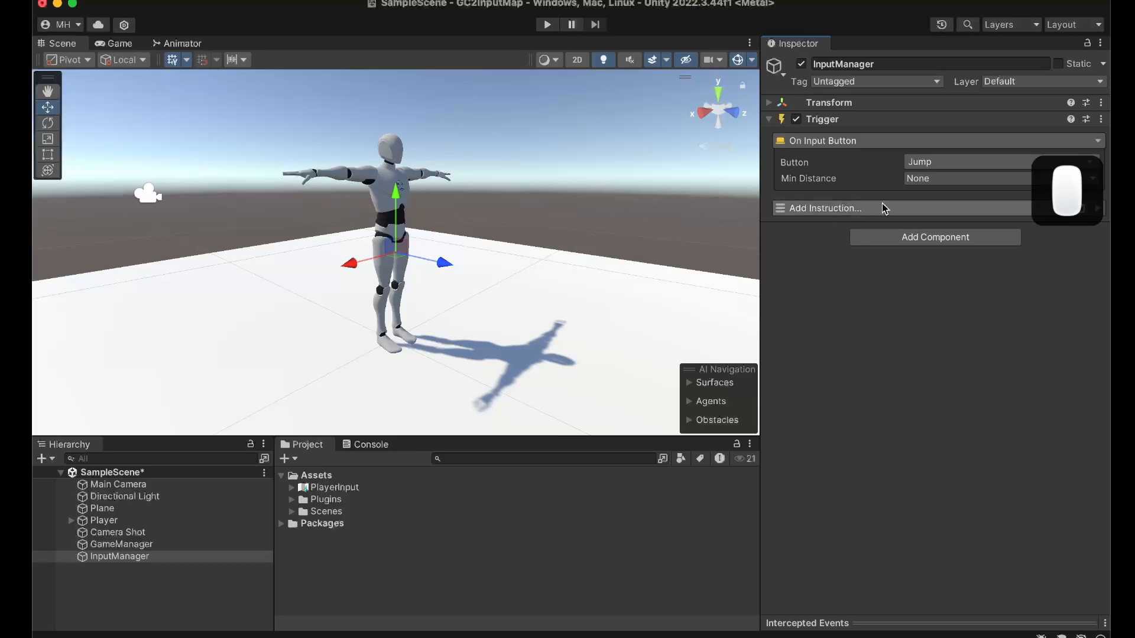
# Step: Set the trigger's button to Input Action Perform (Button) using the PlayerInput asset's PlayerControls/Jump action
pyautogui.click(920, 162)
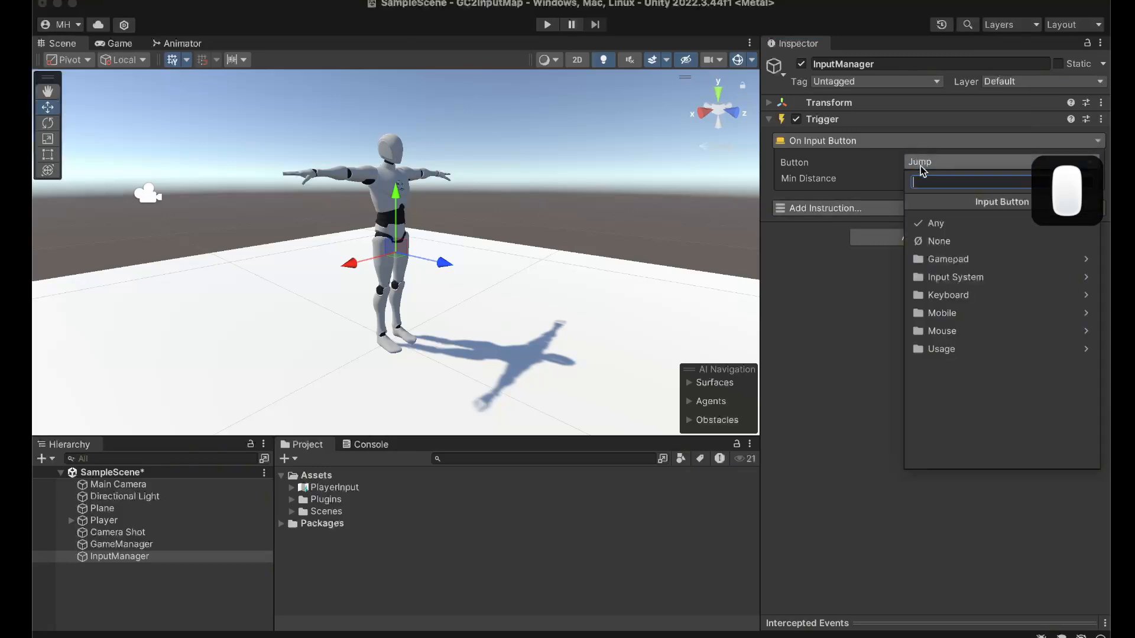
pyautogui.click(924, 276)
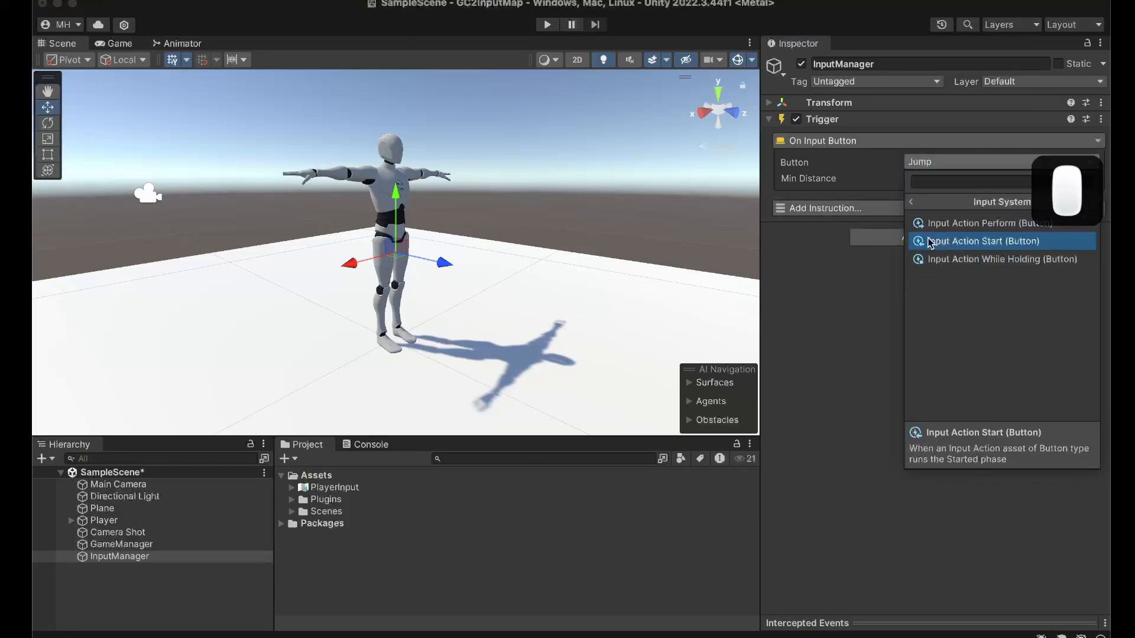
pyautogui.click(946, 225)
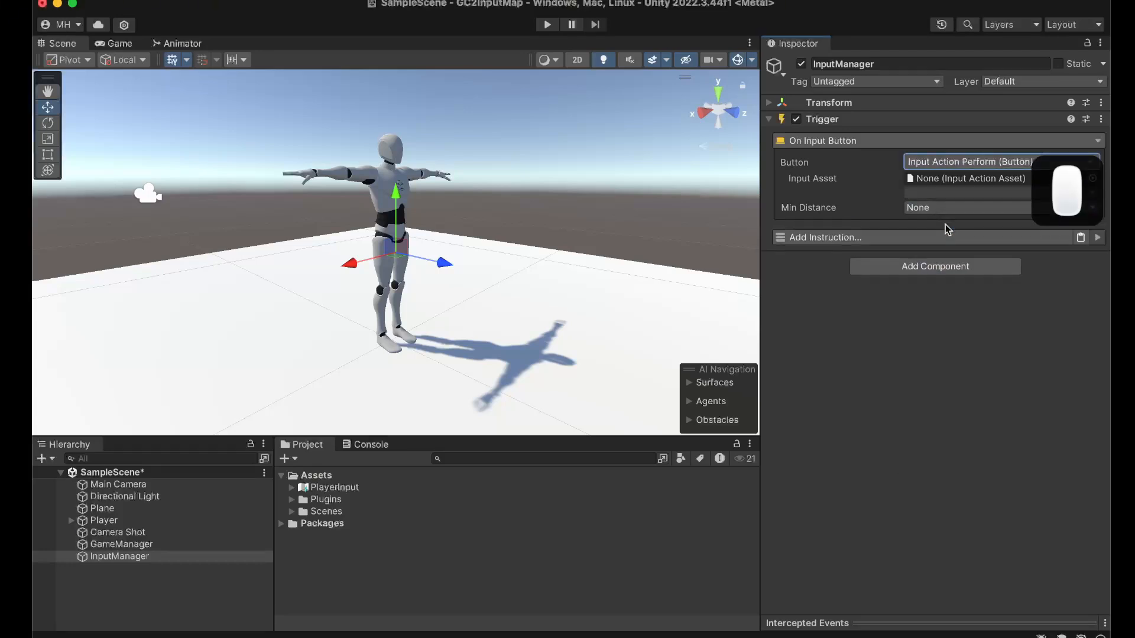
pyautogui.moveTo(334, 487); pyautogui.dragTo(928, 192)
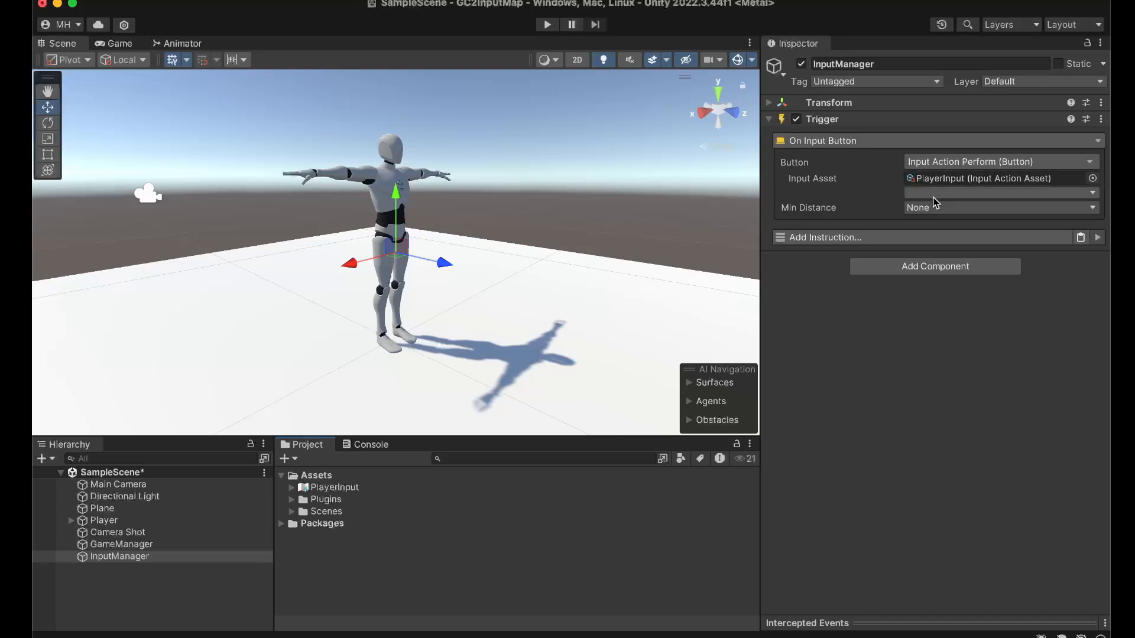
pyautogui.click(931, 193)
pyautogui.click(935, 215)
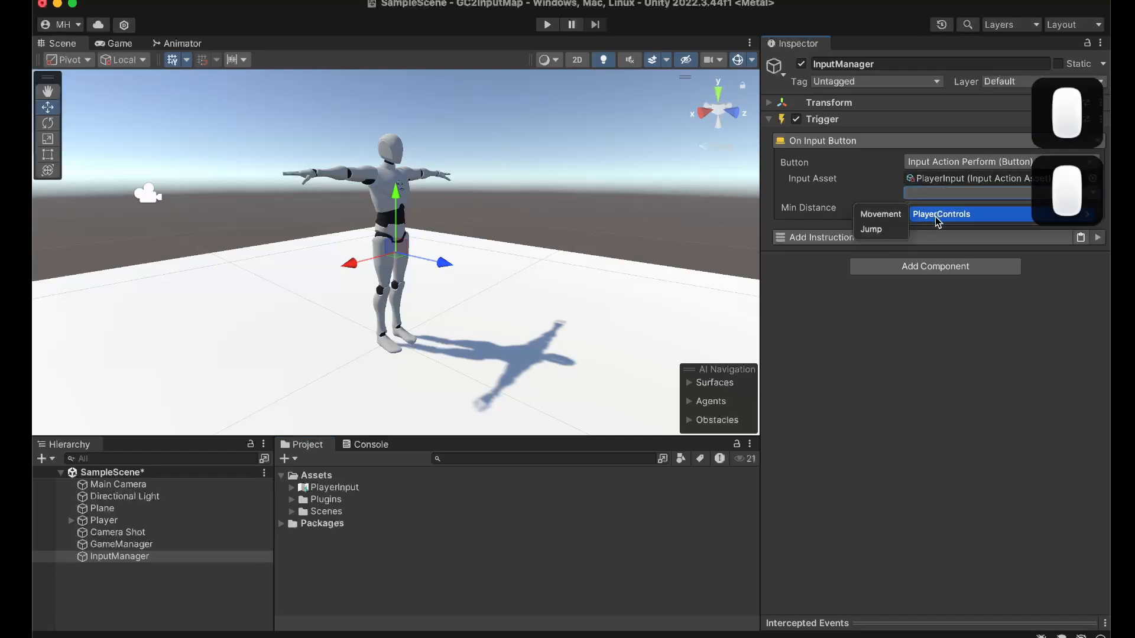
pyautogui.click(871, 229)
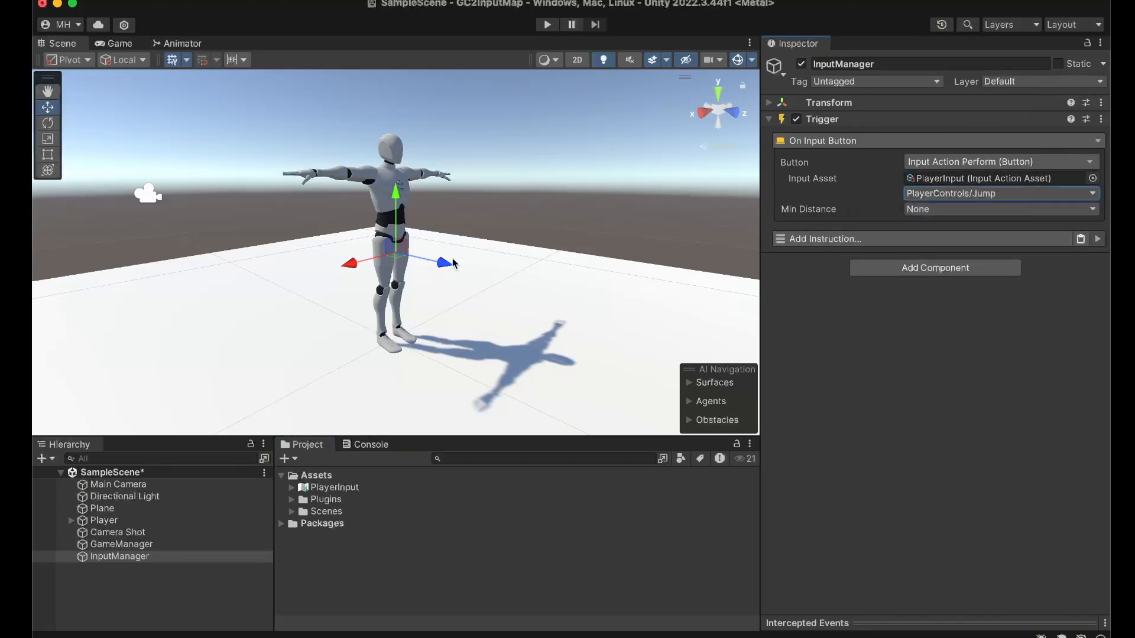
# Step: Run the scene, test the Space jump input on the player, and stop play mode
pyautogui.click(547, 25)
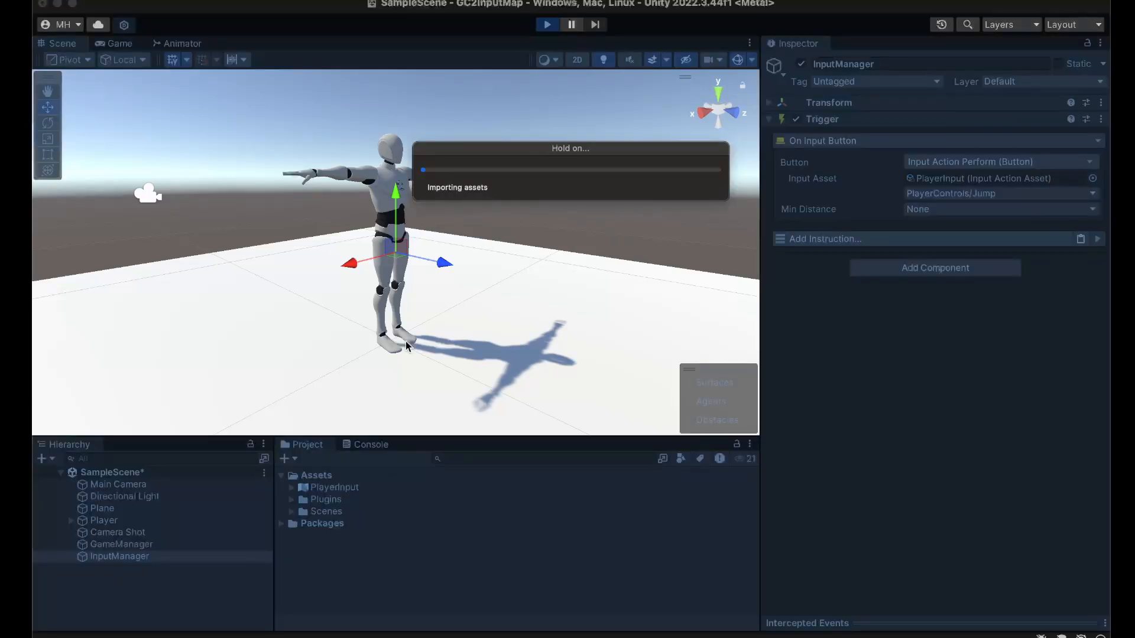
pyautogui.click(438, 330)
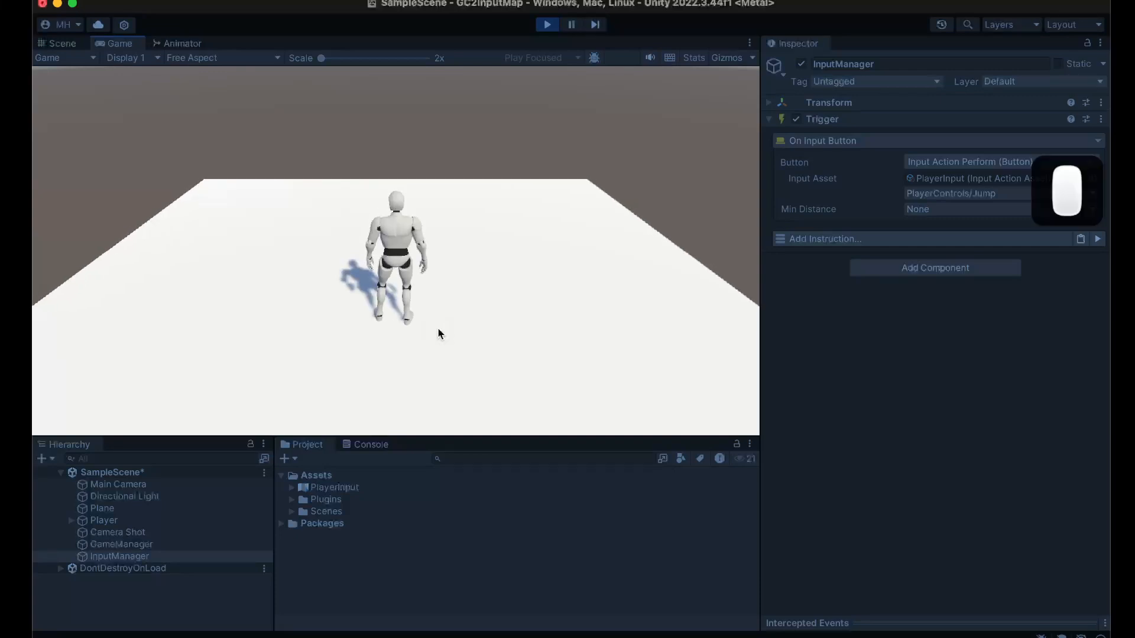
pyautogui.press('d')
pyautogui.press('space')
pyautogui.press('space')
pyautogui.press('space')
pyautogui.press('space')
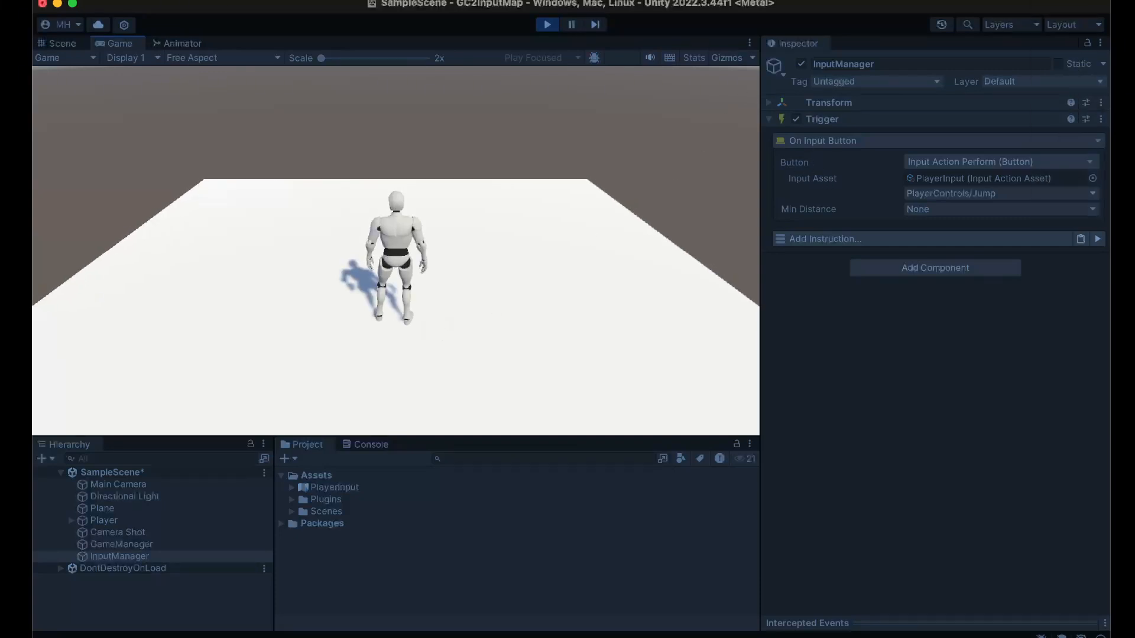
pyautogui.click(540, 28)
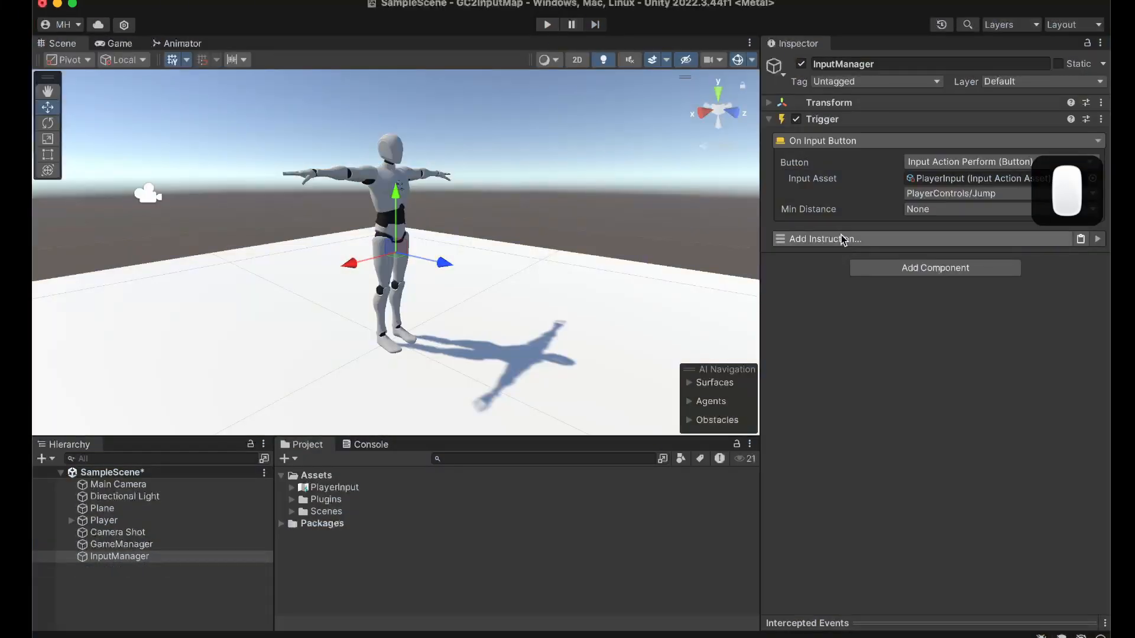
pyautogui.click(842, 239)
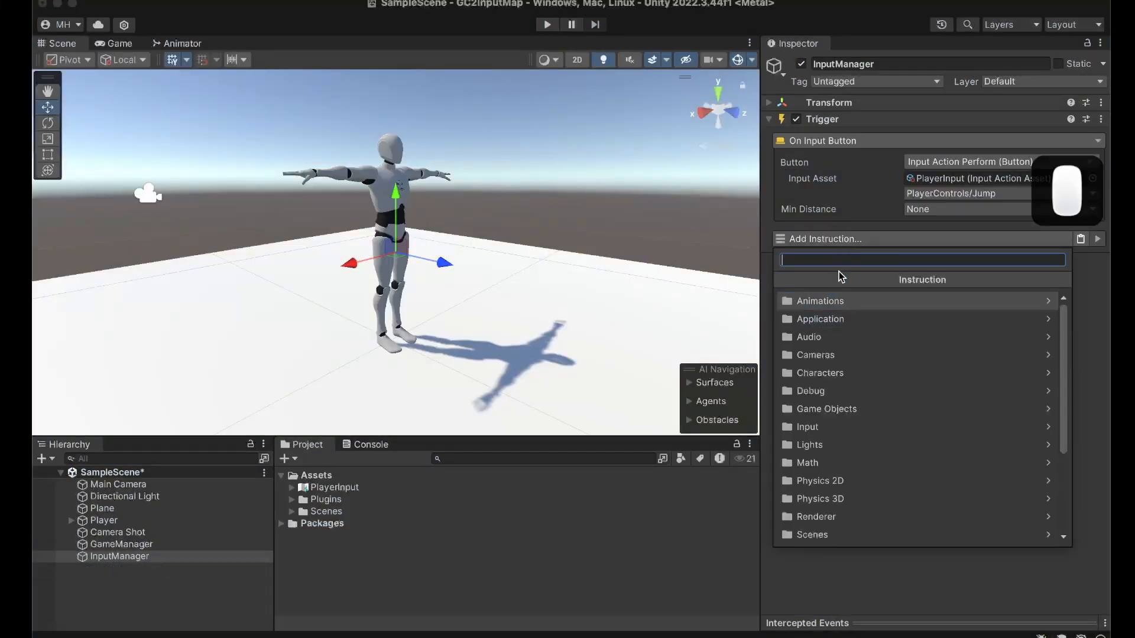
pyautogui.scroll(-3, 842, 448)
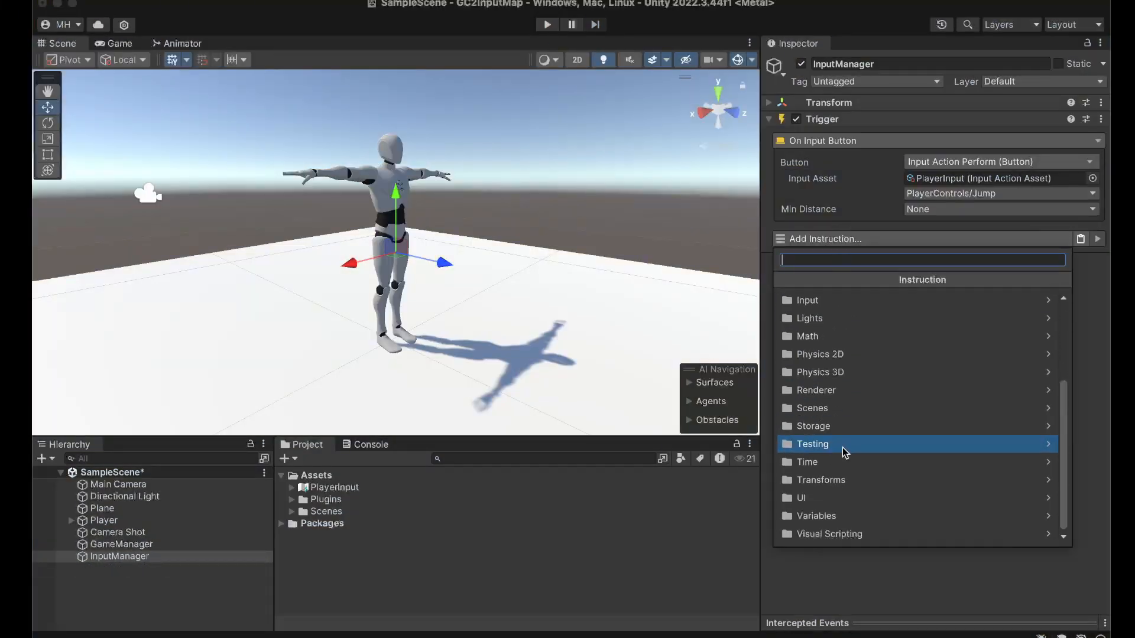
pyautogui.scroll(3, 845, 452)
pyautogui.click(806, 213)
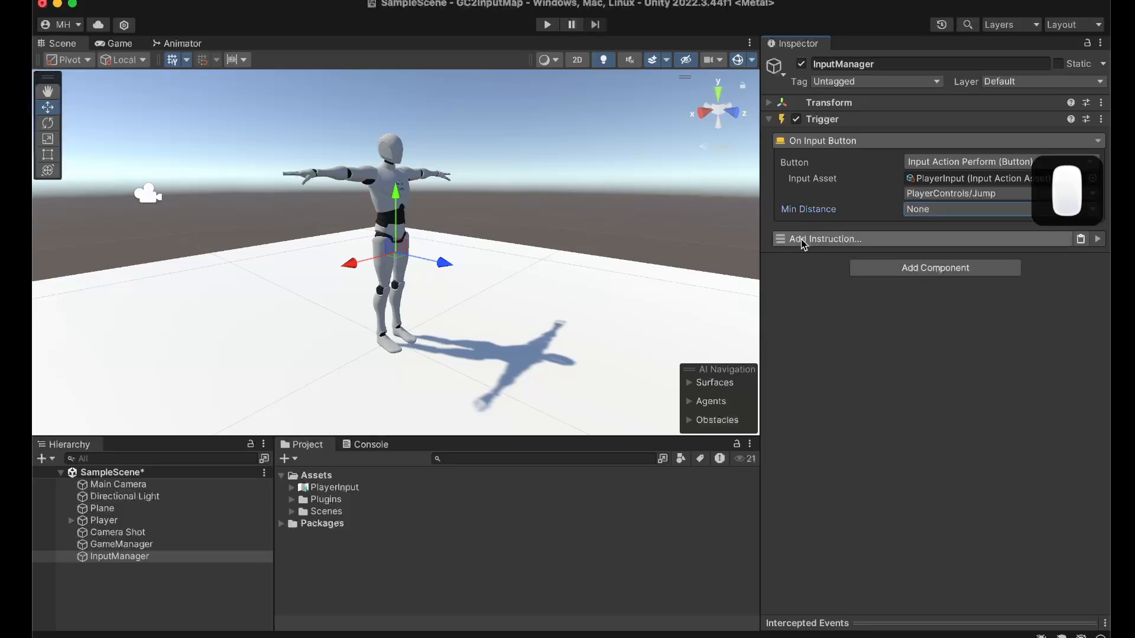
# Step: Add a character Jump instruction targeting Player to the InputManager trigger and save the scene
pyautogui.click(802, 240)
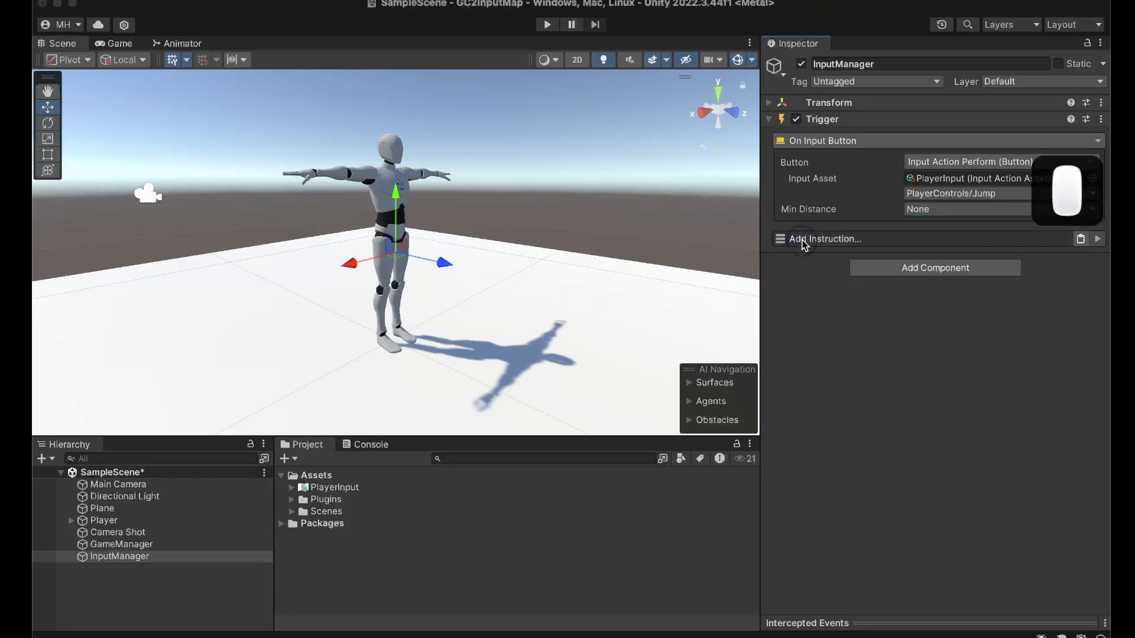
pyautogui.click(813, 374)
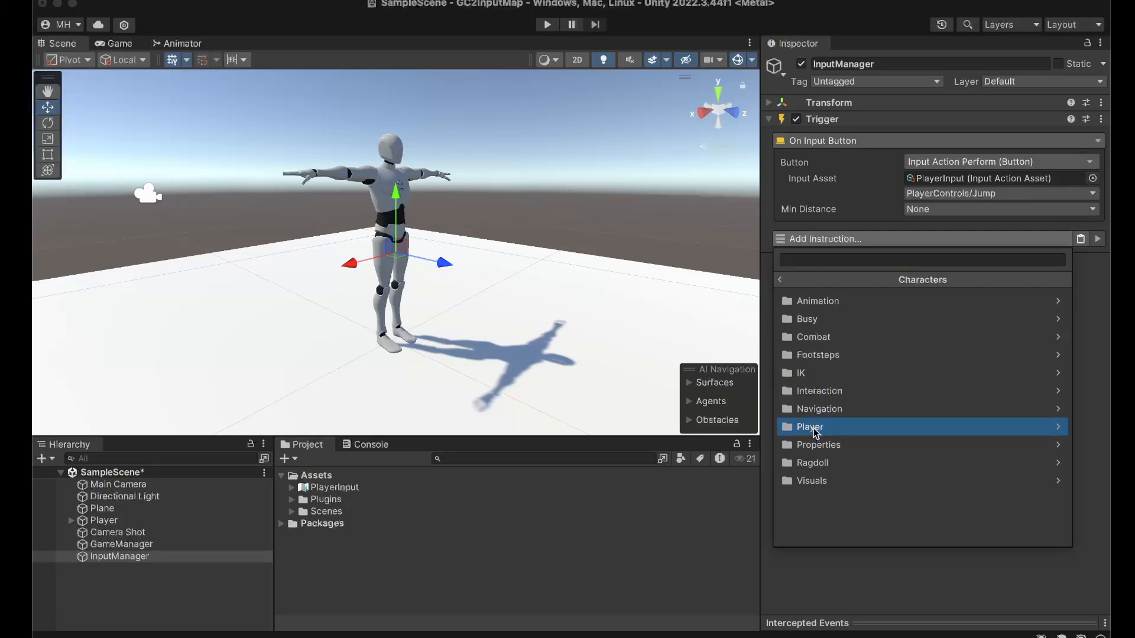
pyautogui.click(810, 410)
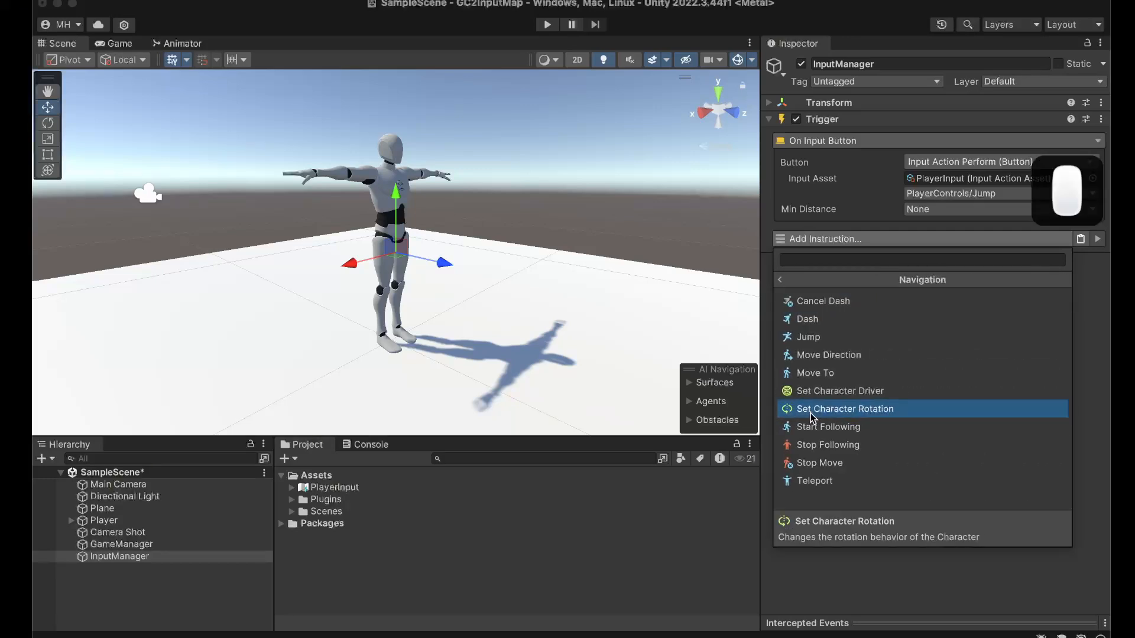
pyautogui.click(809, 337)
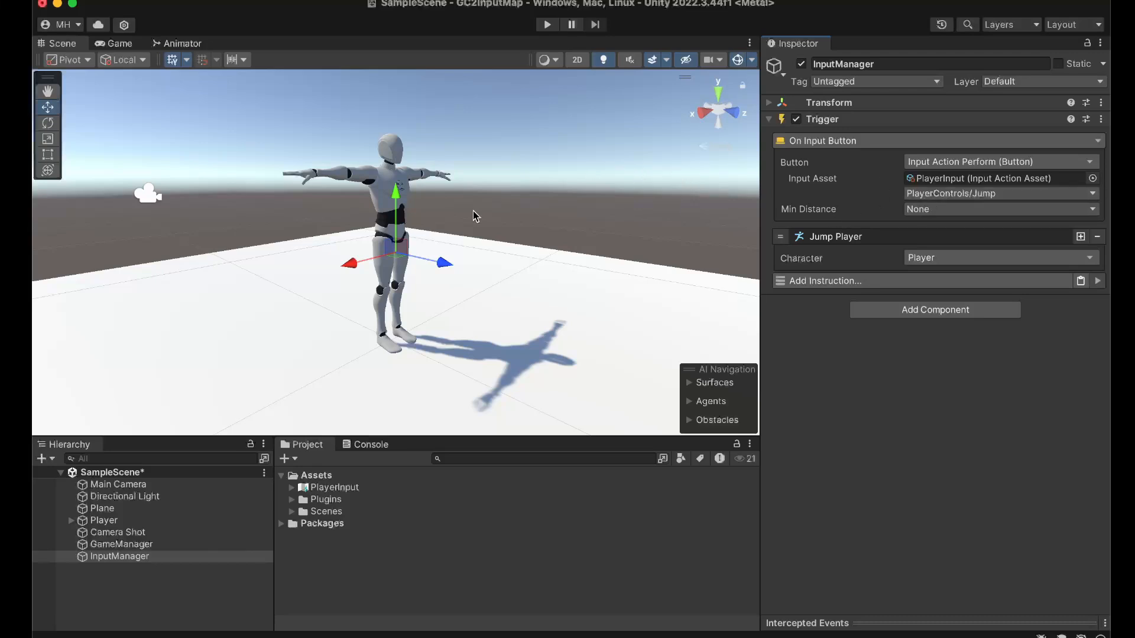
pyautogui.press('super+s')
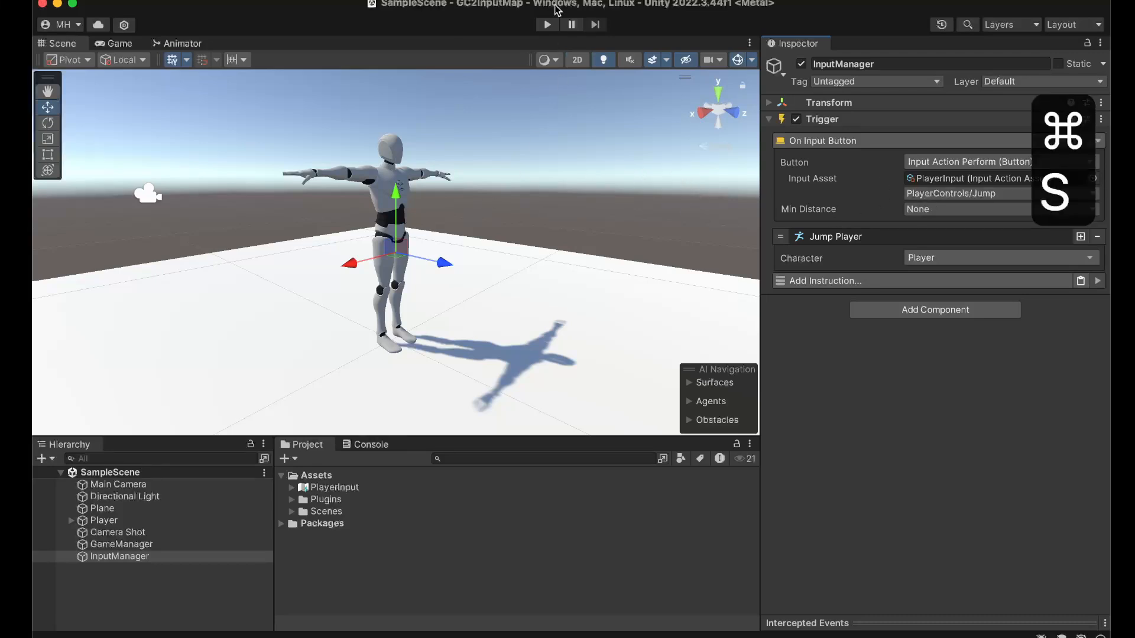
# Step: Run the scene, test jumping with Space while standing and while moving with IJKL, and stop play mode
pyautogui.click(547, 25)
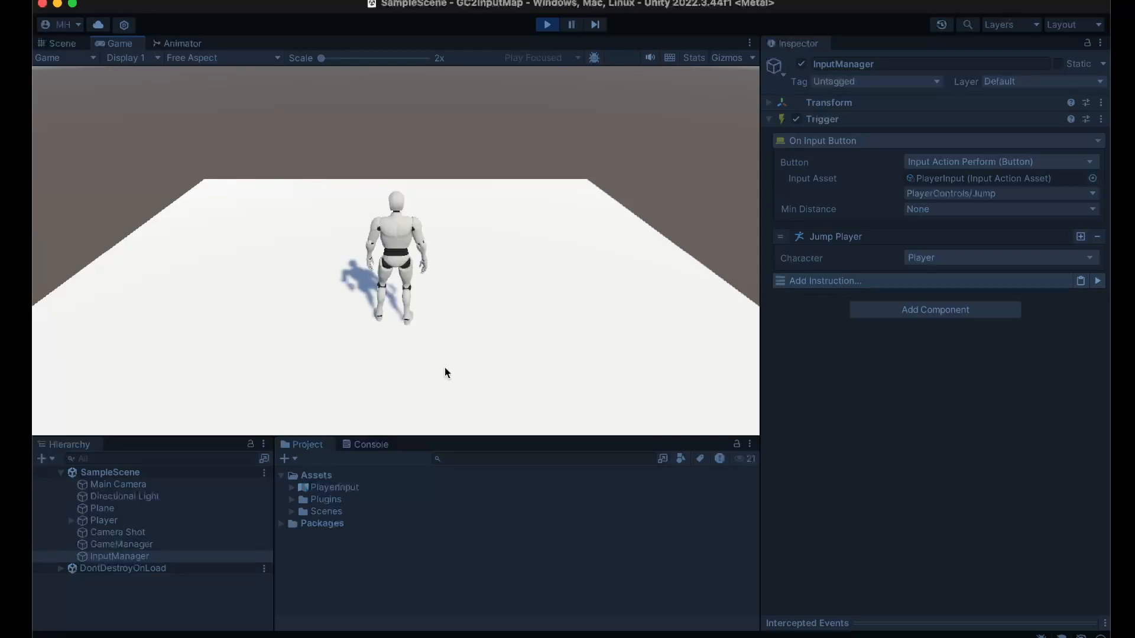
pyautogui.press('space')
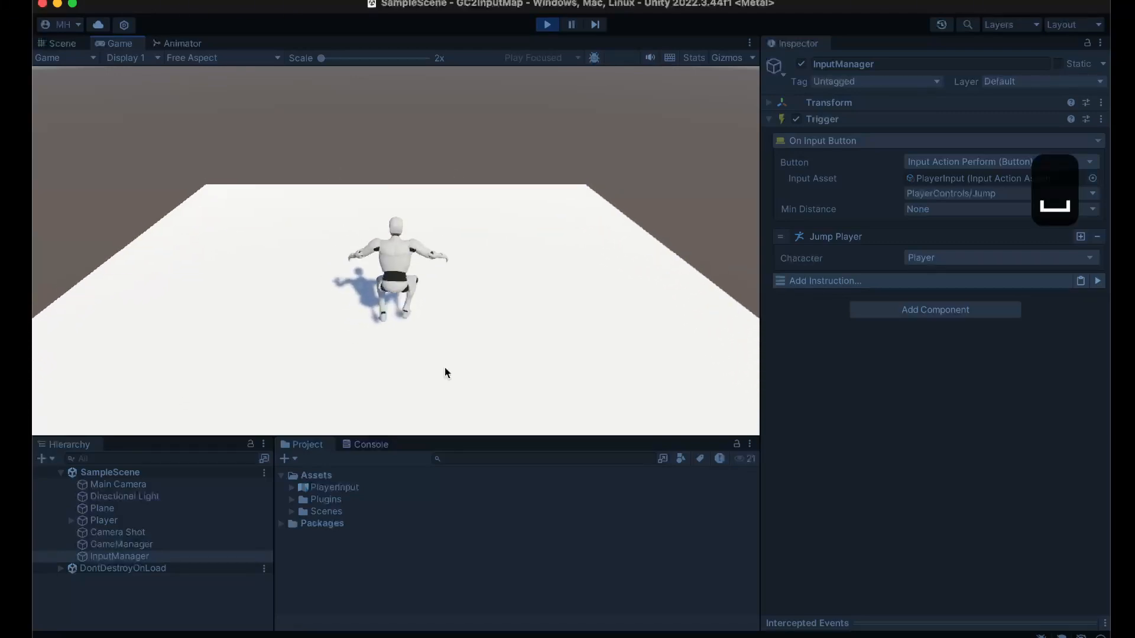
pyautogui.press('i')
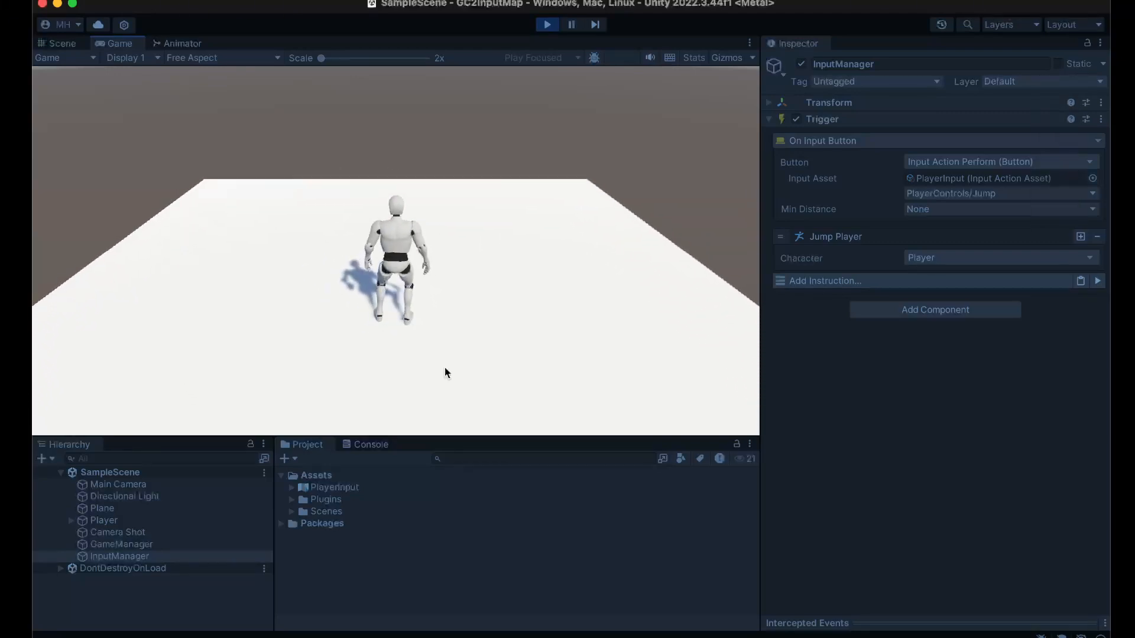
pyautogui.press('k')
pyautogui.press('l')
pyautogui.press('j')
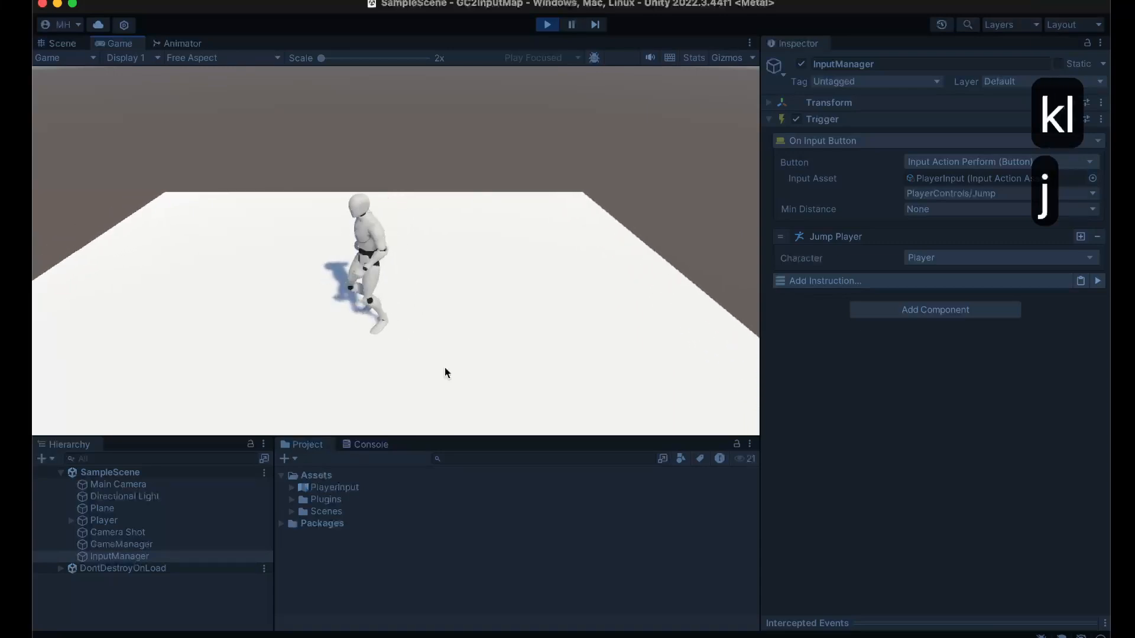
pyautogui.press('space')
pyautogui.press('j')
pyautogui.press('l')
pyautogui.press('space')
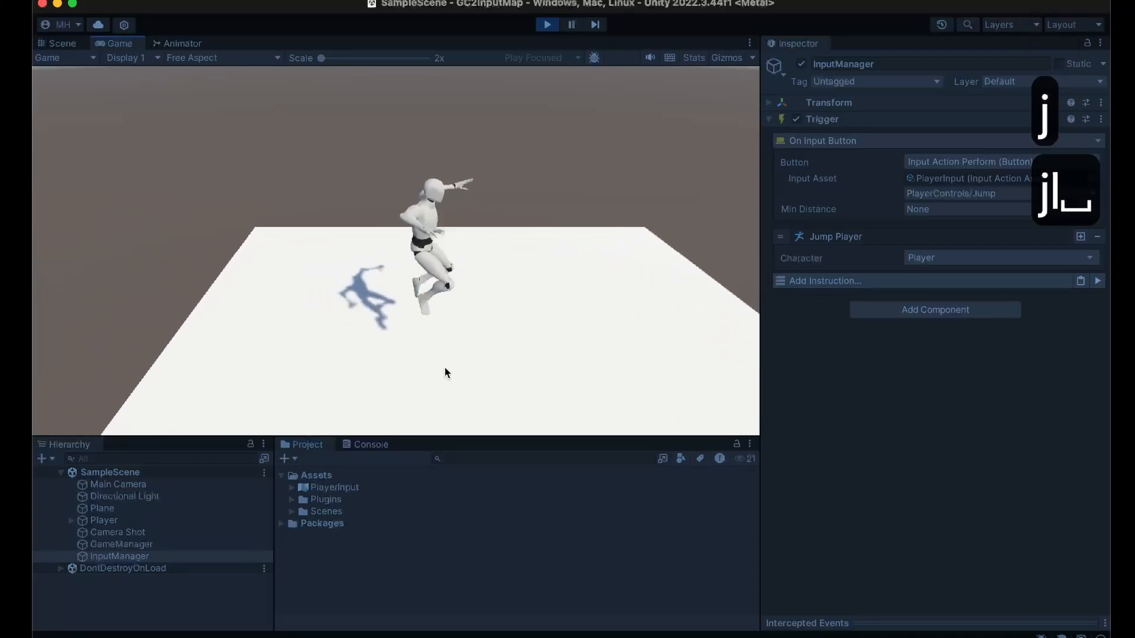
pyautogui.press('j')
pyautogui.press('space')
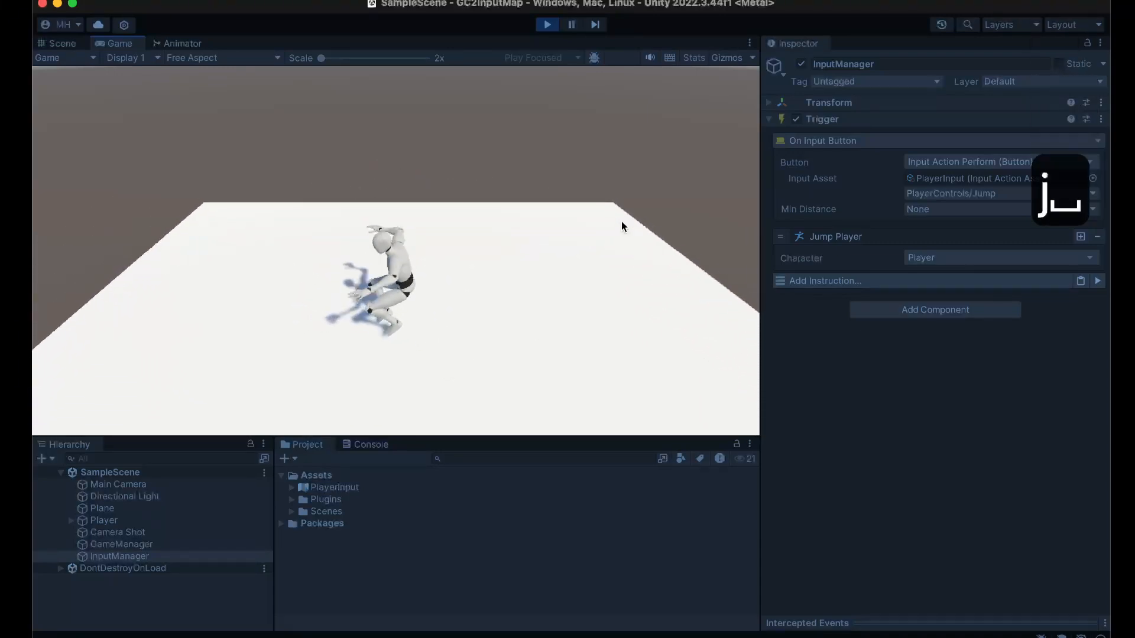
pyautogui.click(420, 273)
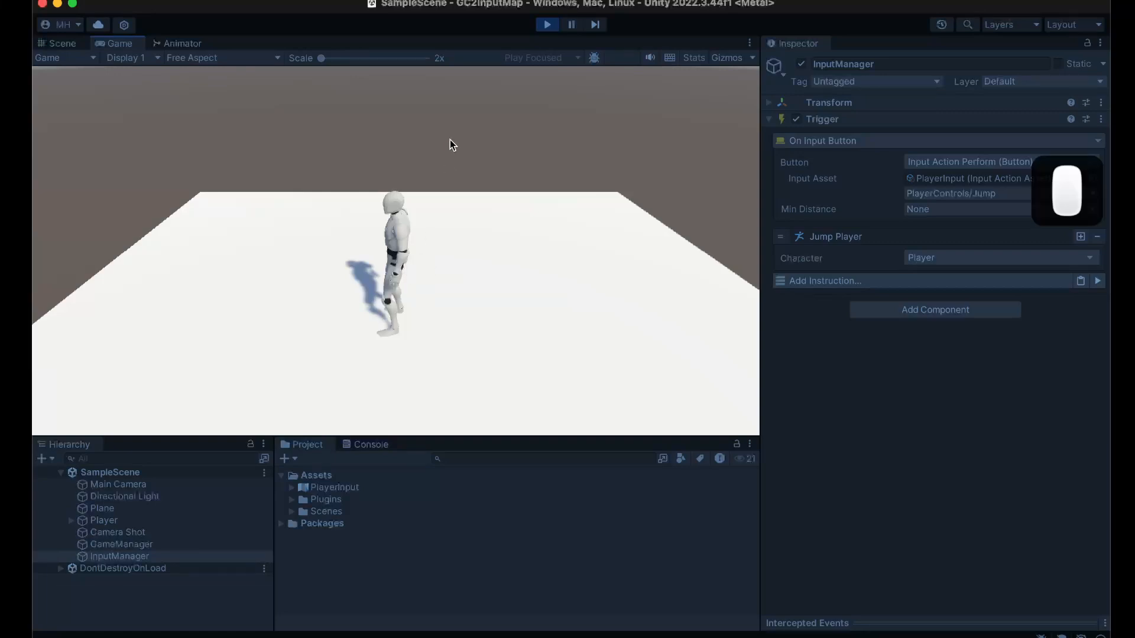
pyautogui.click(544, 25)
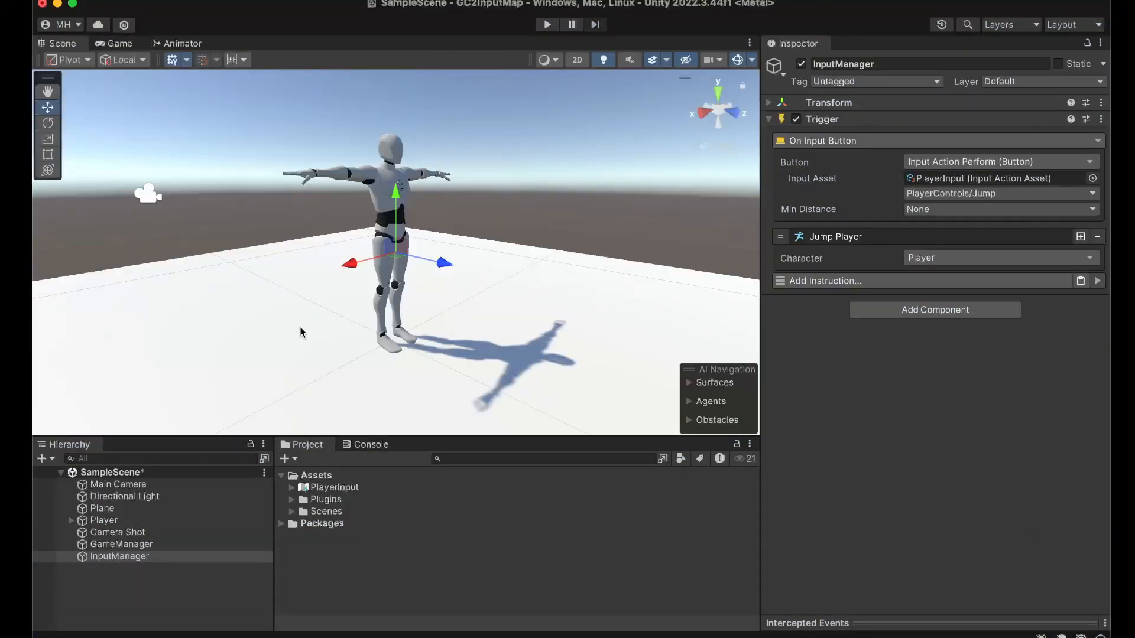
# Step: Open the PlayerInput input actions, review the Jump action's Space binding, and add another binding to Jump
pyautogui.doubleClick(319, 487)
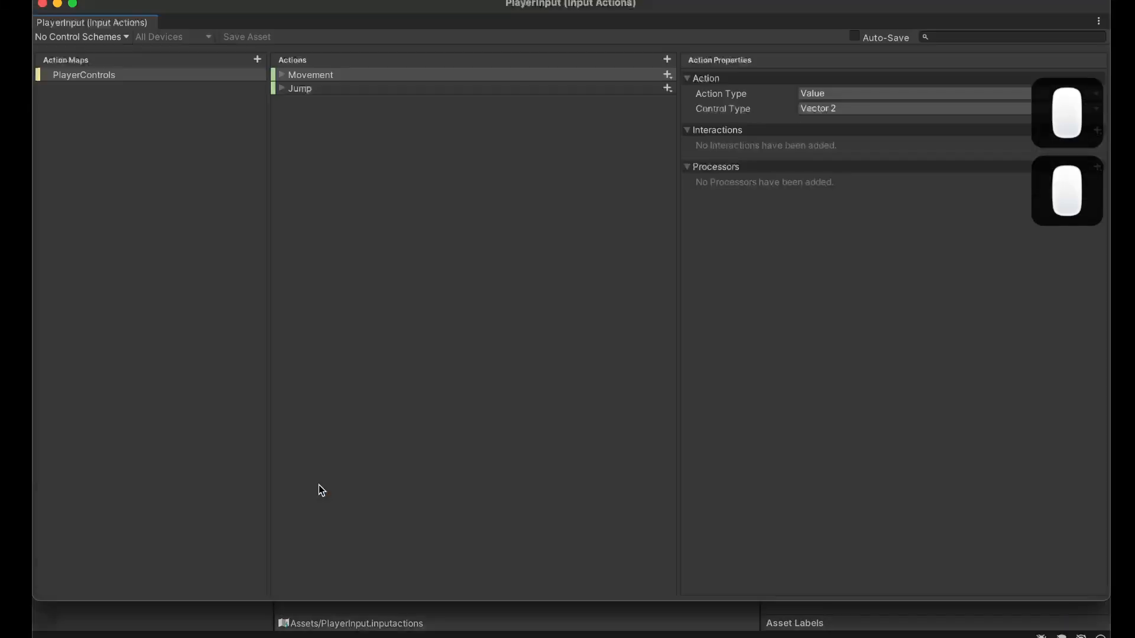
pyautogui.click(282, 89)
pyautogui.click(315, 106)
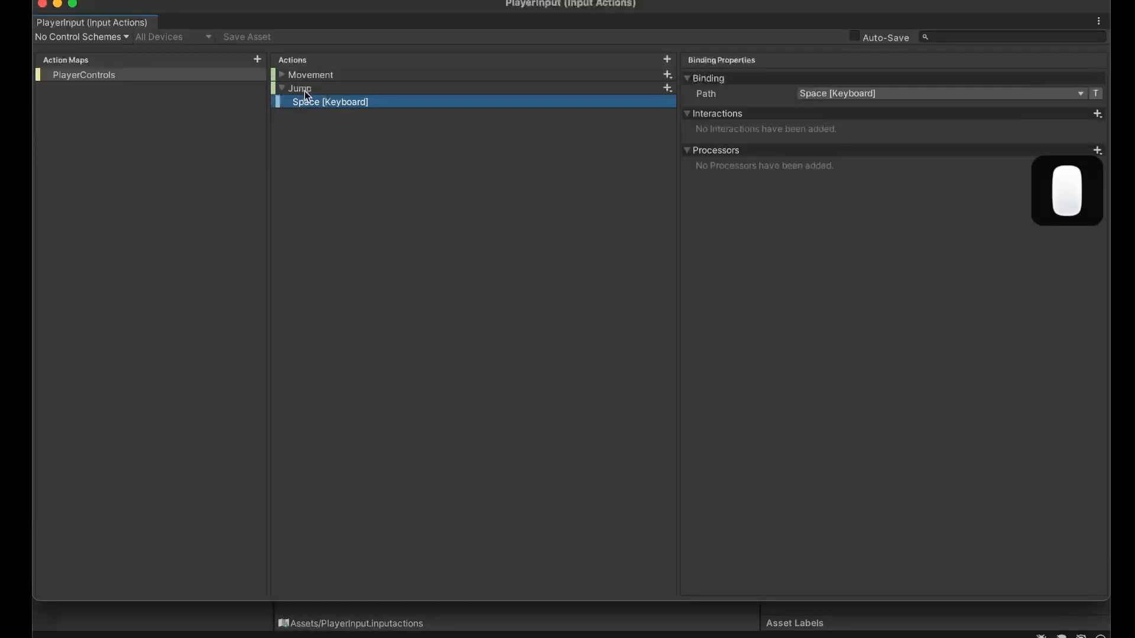
pyautogui.click(304, 91)
pyautogui.click(316, 105)
pyautogui.click(313, 88)
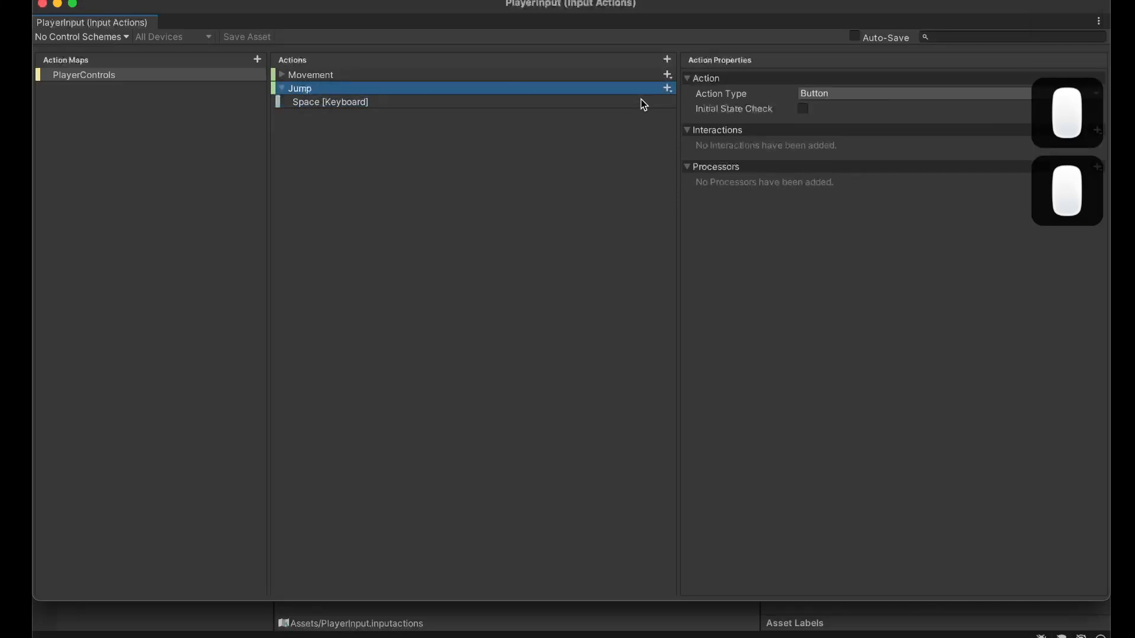
pyautogui.click(667, 88)
pyautogui.click(698, 109)
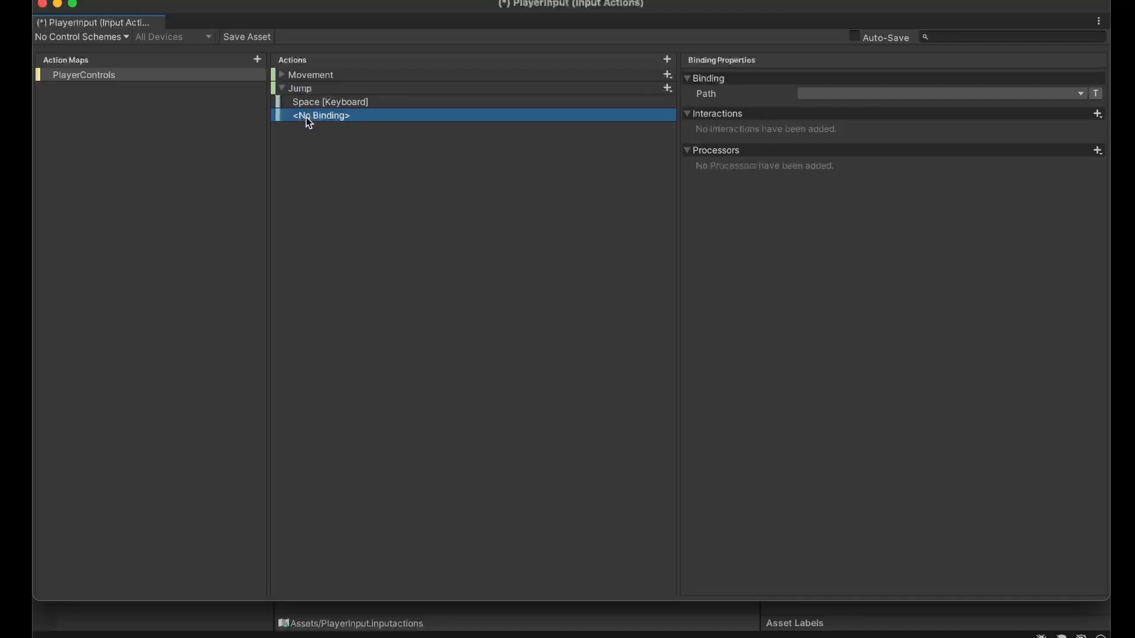
# Step: Set the path of the new Jump binding to the Gamepad's Button East
pyautogui.click(805, 98)
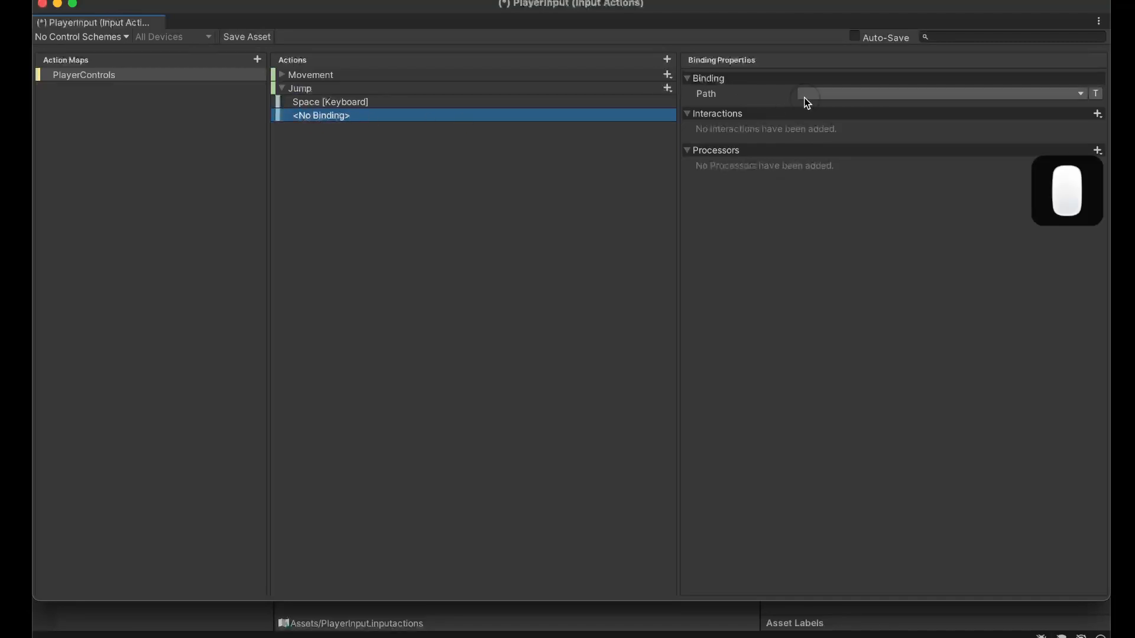
pyautogui.click(825, 147)
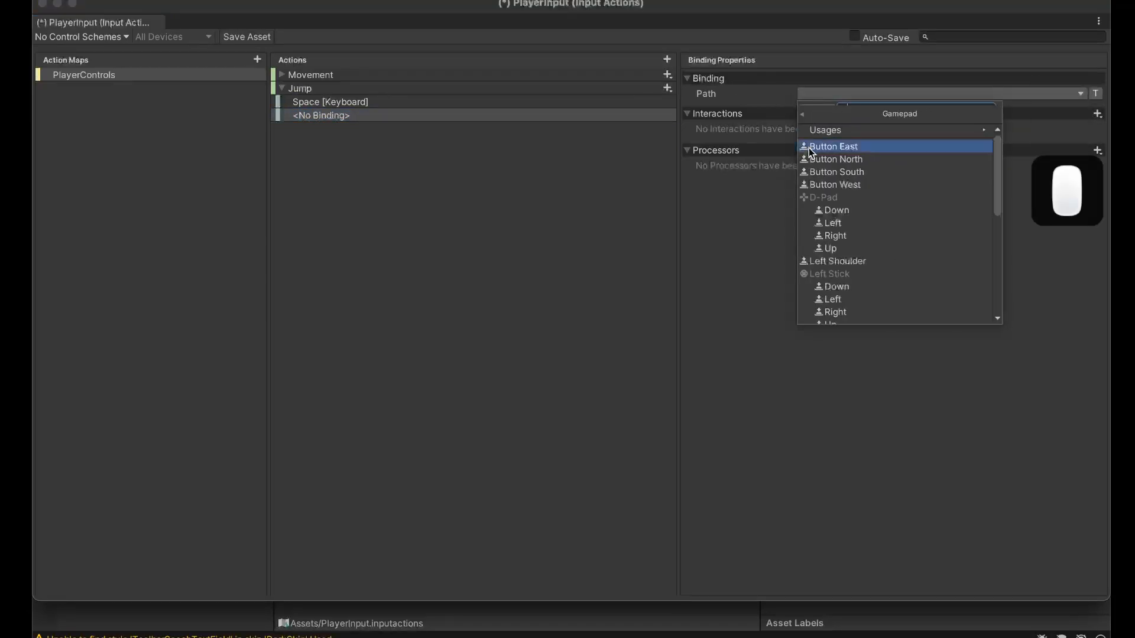
pyautogui.scroll(-6, 821, 189)
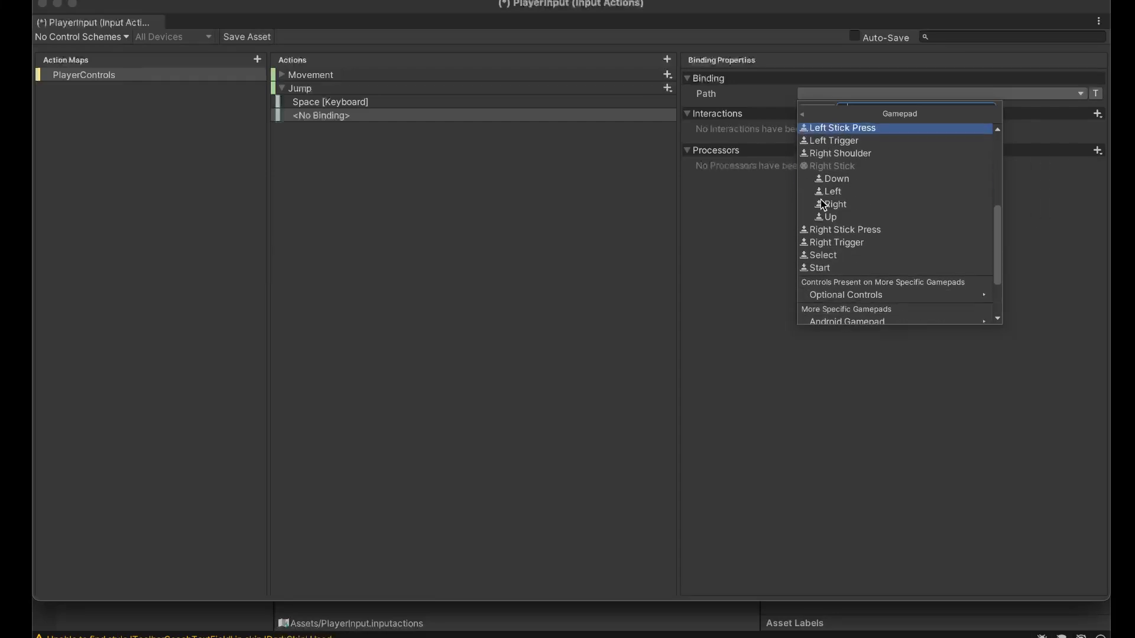
pyautogui.scroll(-2, 824, 204)
pyautogui.scroll(8, 822, 177)
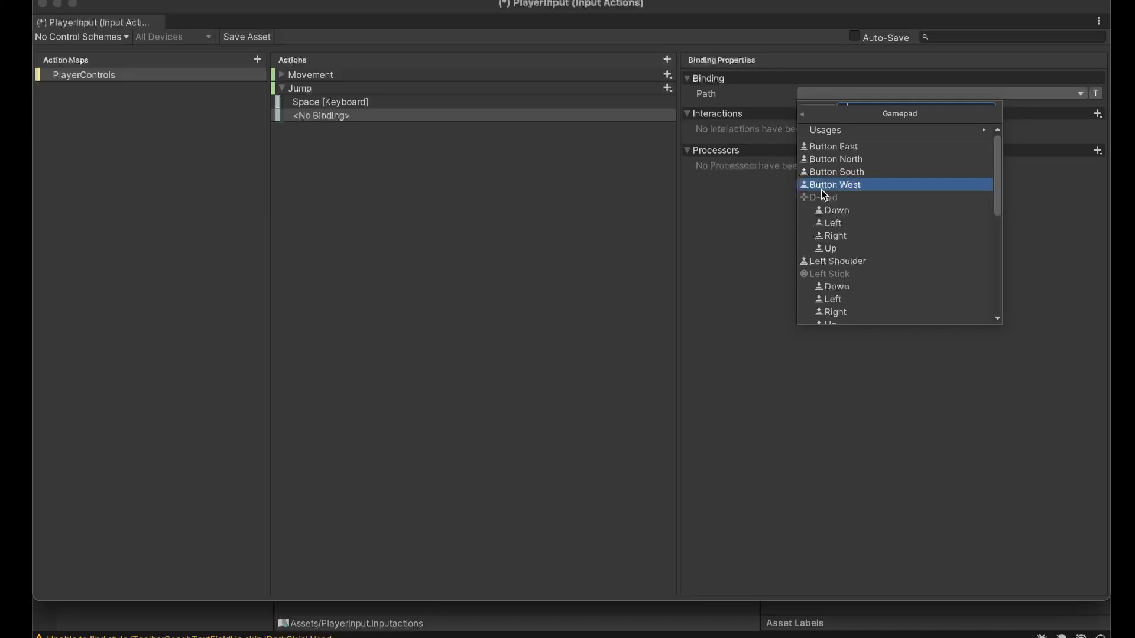
pyautogui.click(829, 148)
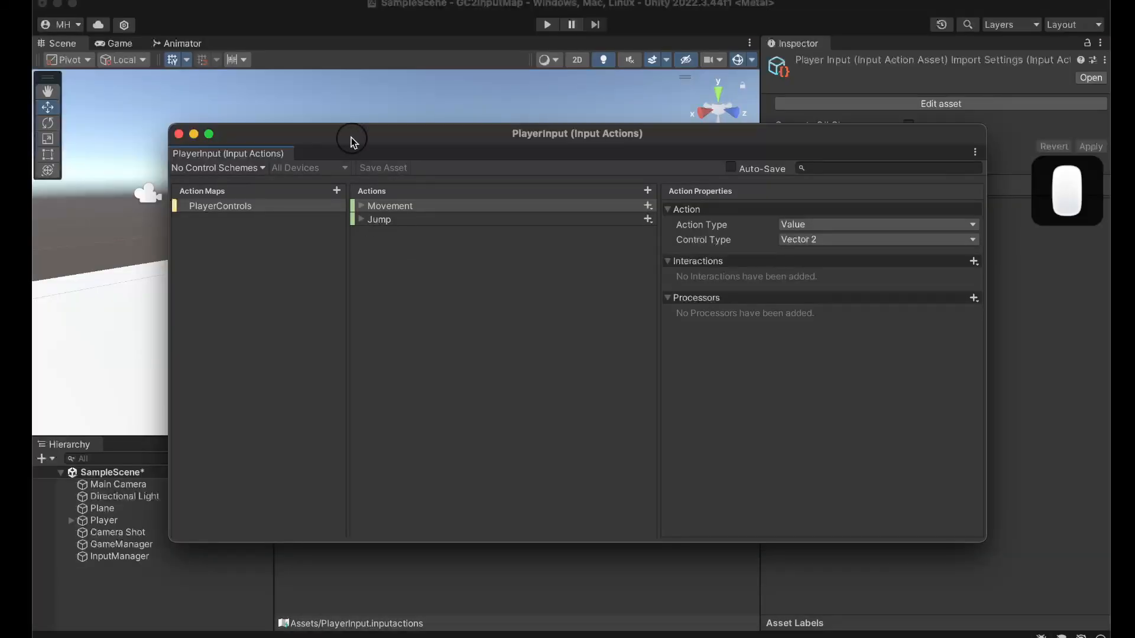
# Step: Change the Jump action's Z keyboard binding to Q and save the PlayerInput asset
pyautogui.moveTo(351, 142); pyautogui.dragTo(319, 101)
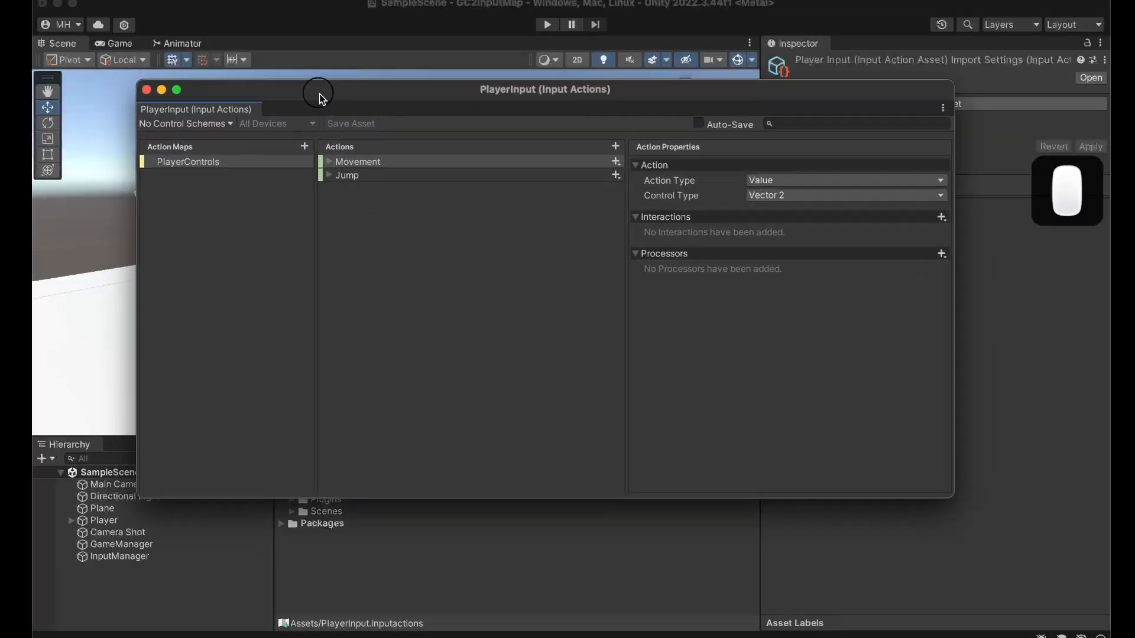
pyautogui.click(330, 179)
pyautogui.click(357, 194)
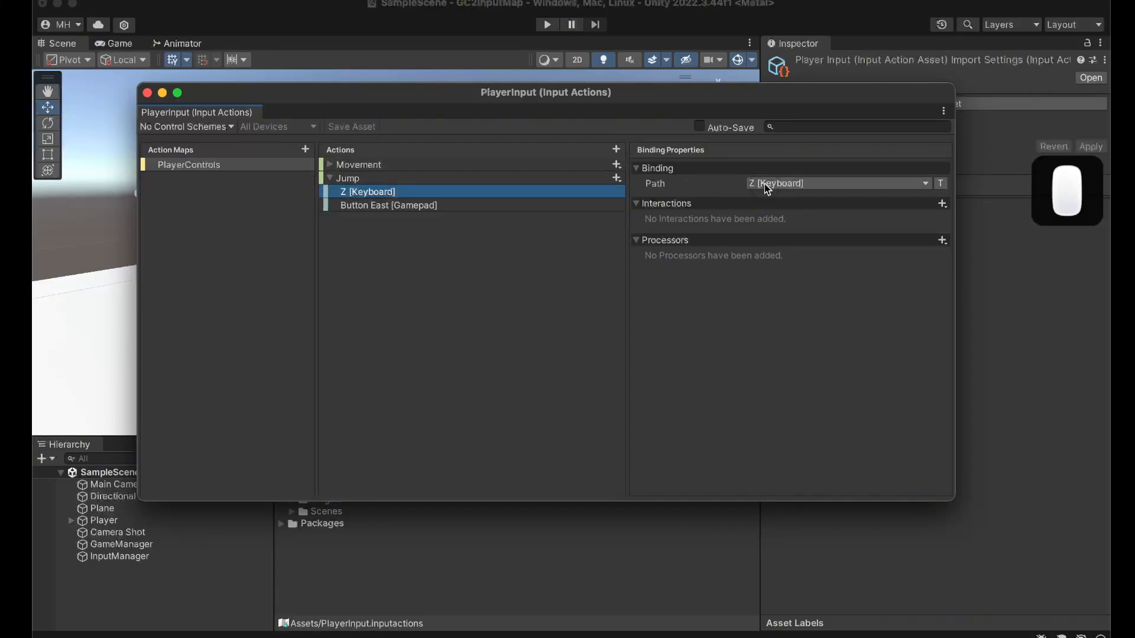
pyautogui.click(768, 188)
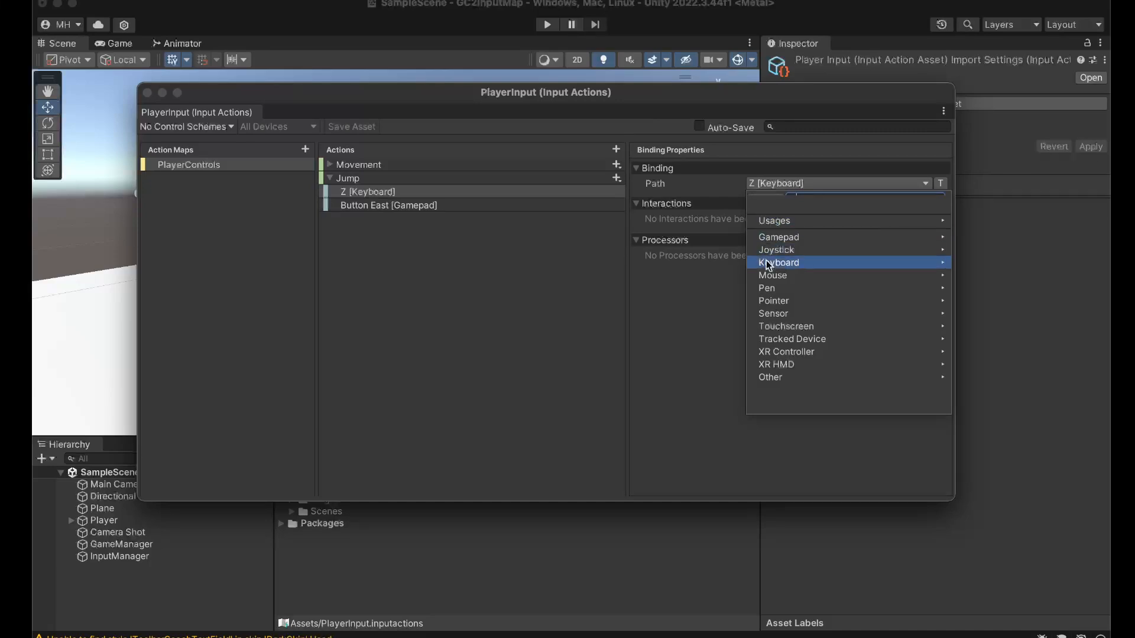
pyautogui.click(760, 203)
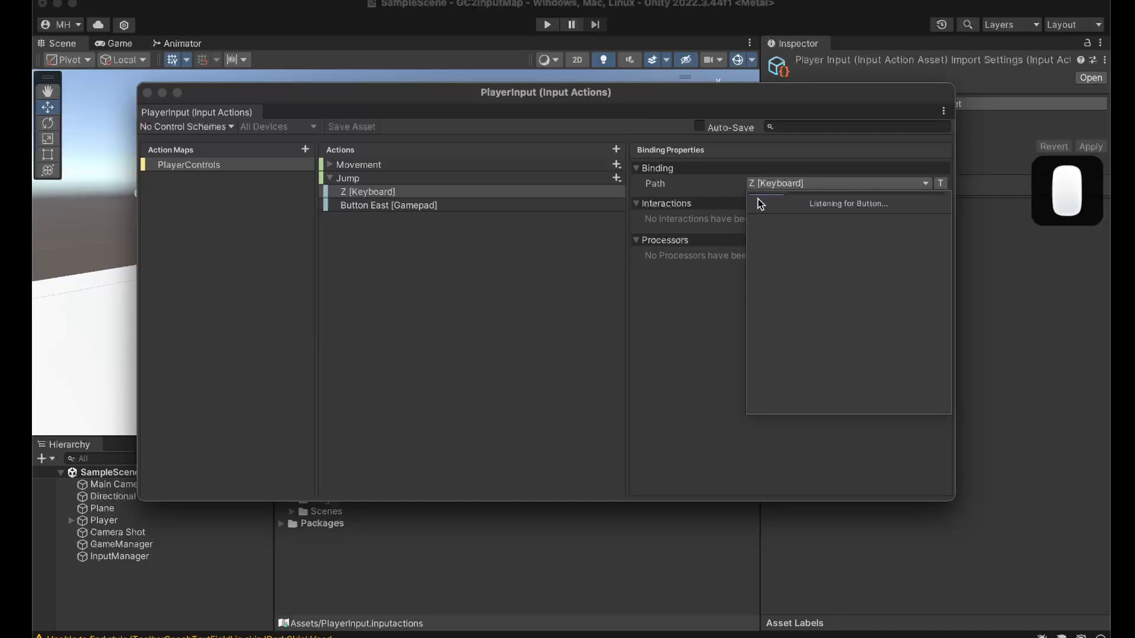
pyautogui.press('q')
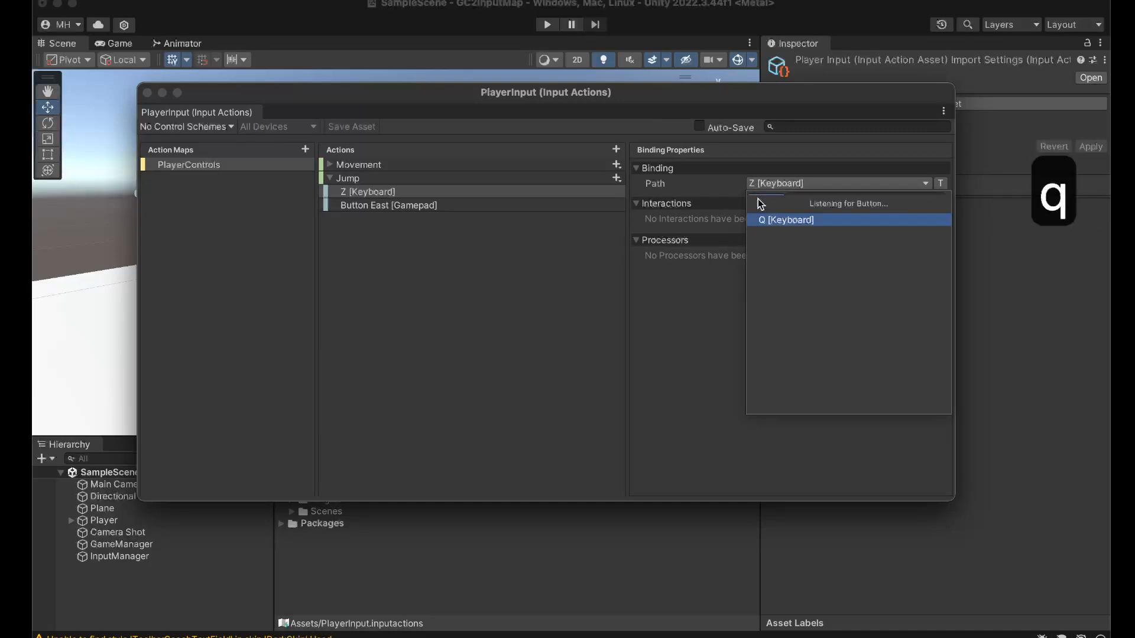
pyautogui.click(763, 218)
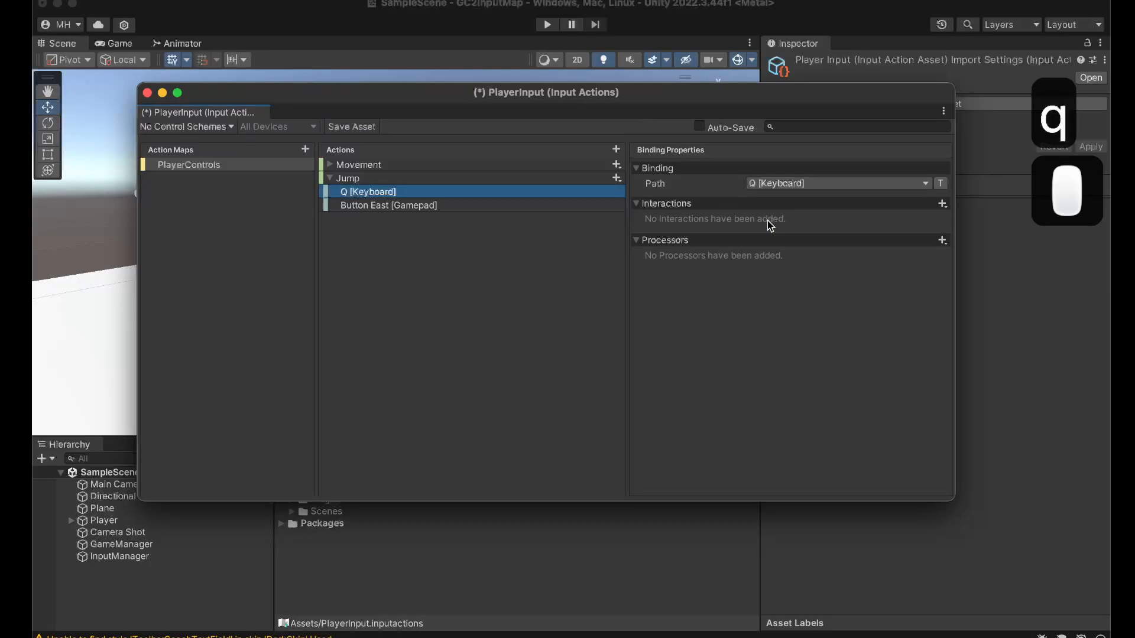
pyautogui.click(349, 126)
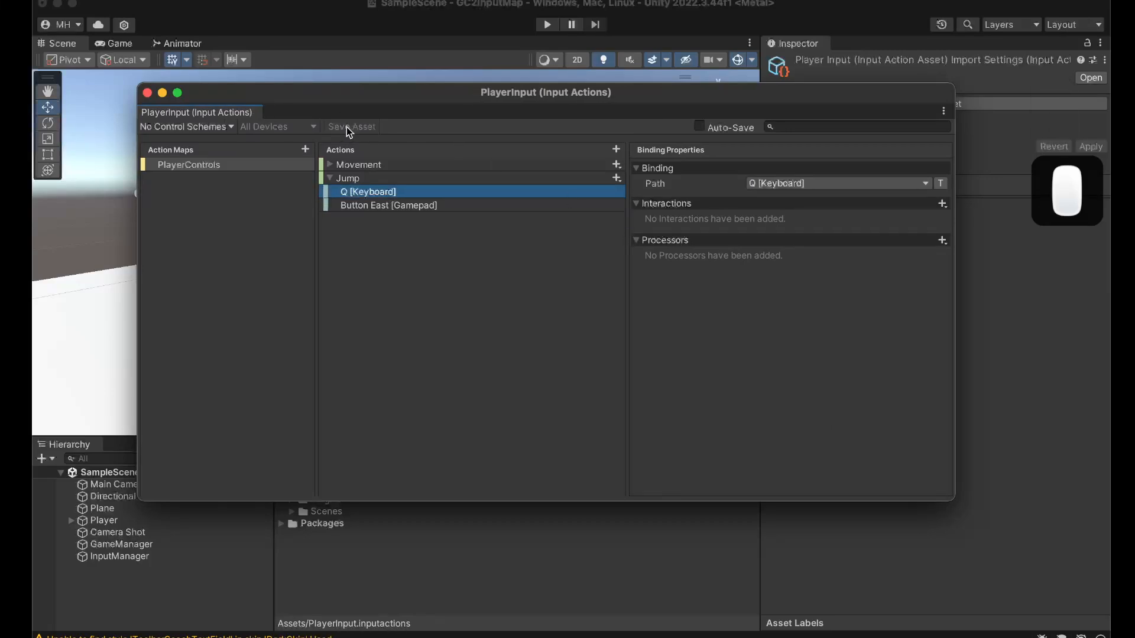
pyautogui.click(148, 94)
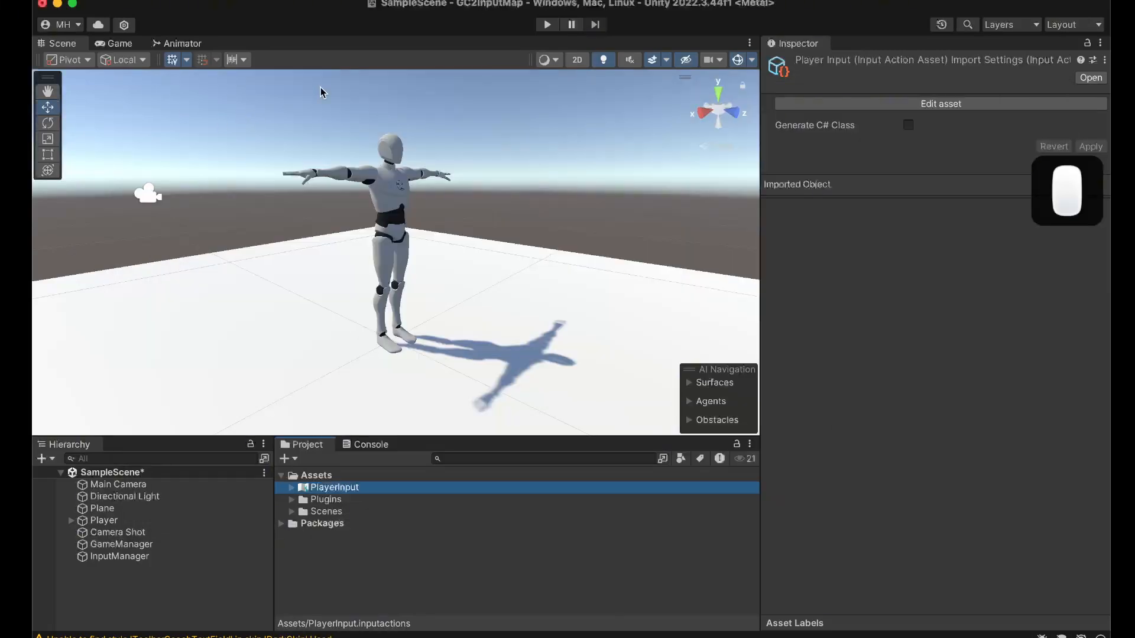
# Step: Run the scene, test jumping with Q and moving with IJKL, and stop play mode
pyautogui.click(547, 25)
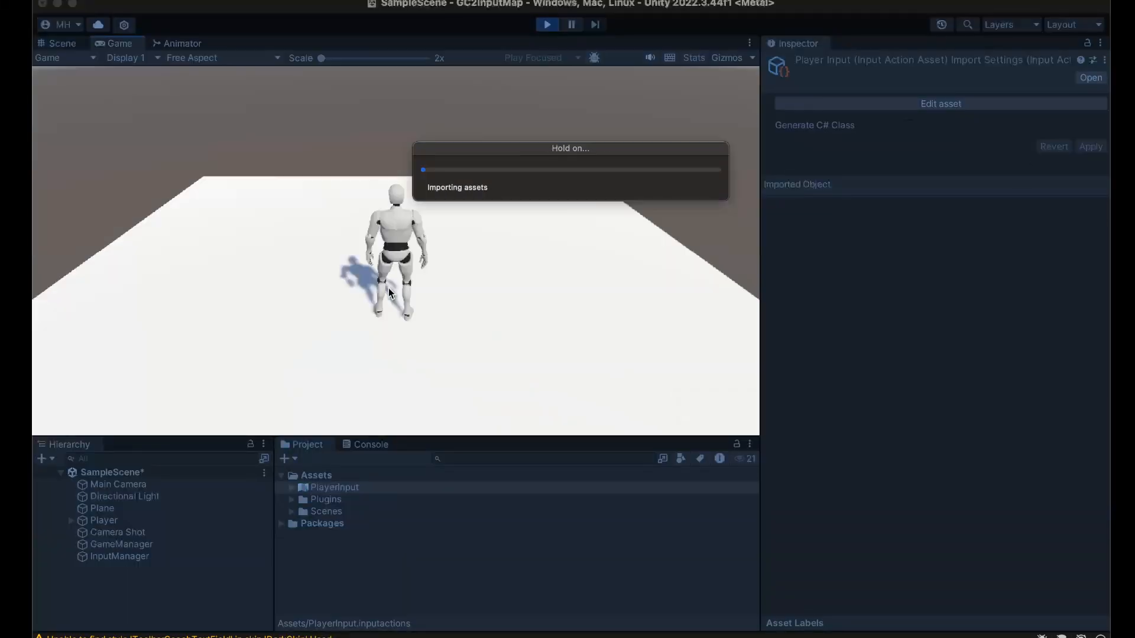
pyautogui.press('q')
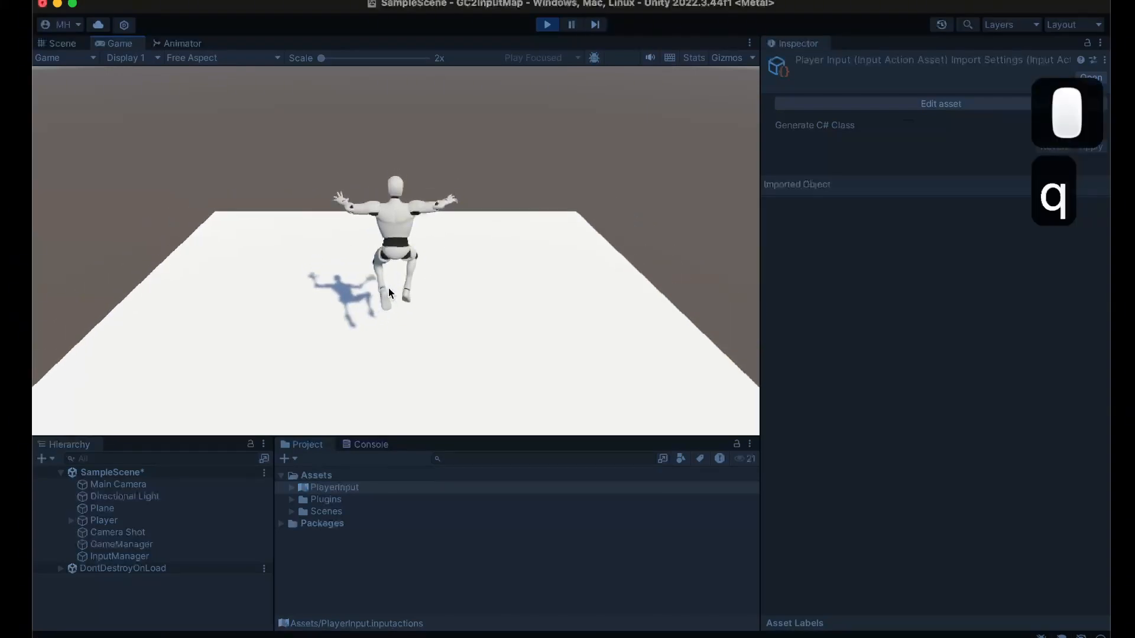
pyautogui.press('q')
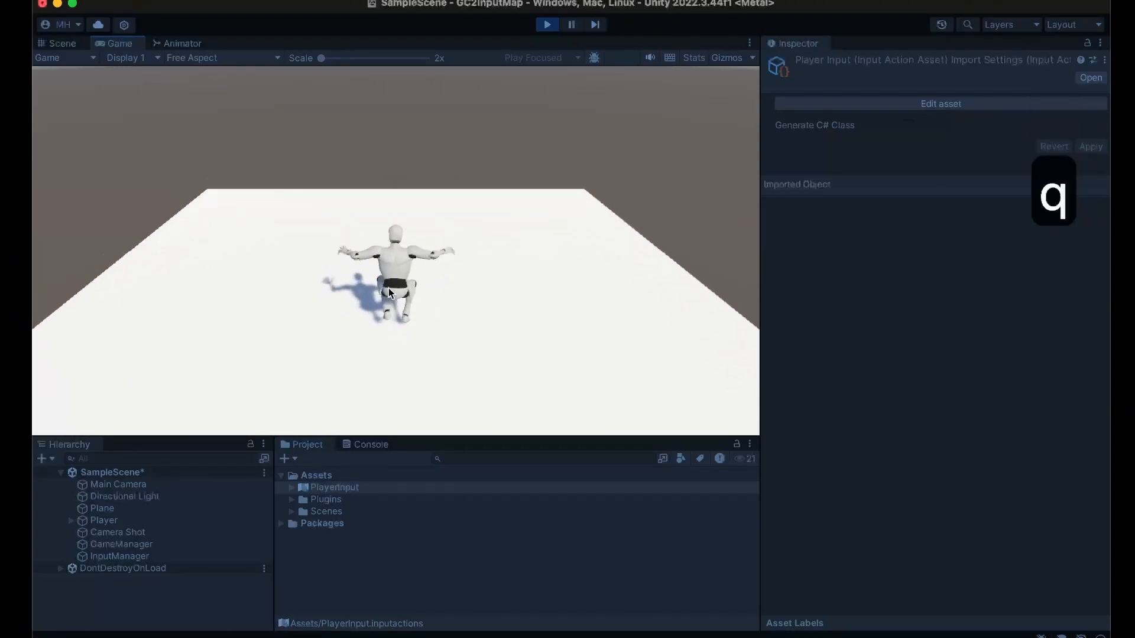
pyautogui.press('i')
pyautogui.press('k')
pyautogui.press('j')
pyautogui.press('l')
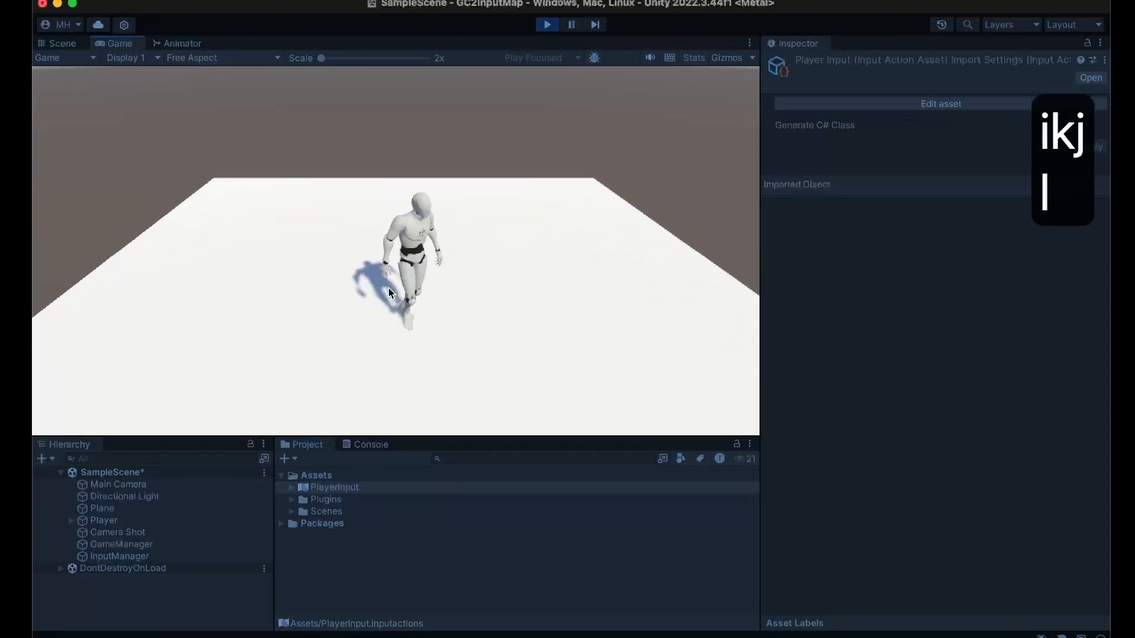
pyautogui.click(547, 24)
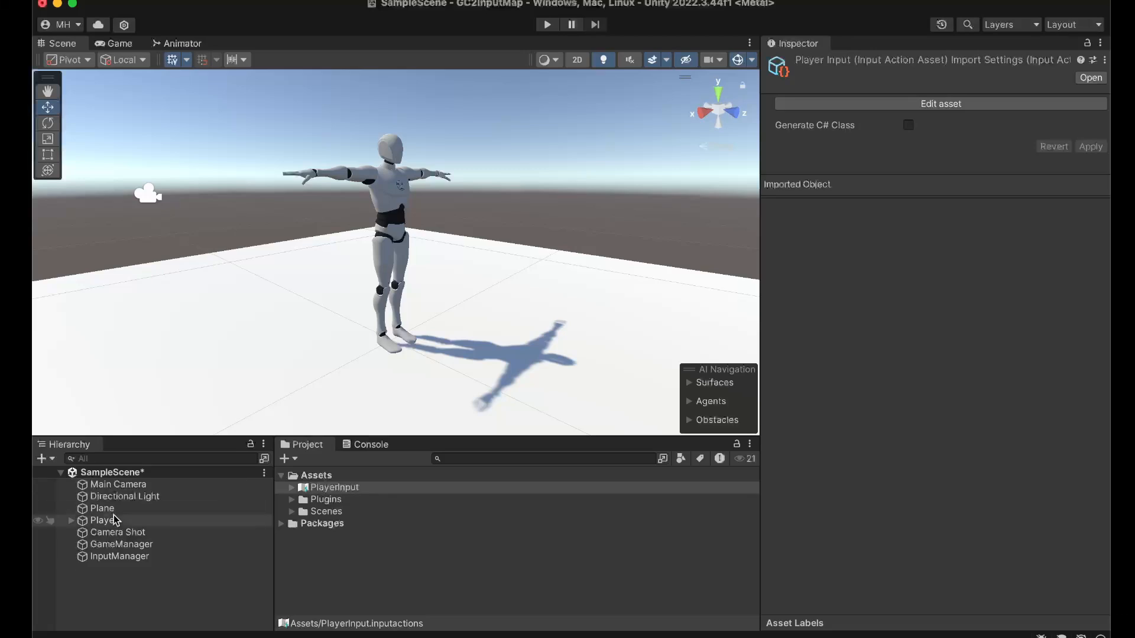
# Step: Review the GameManager trigger, and add a second Trigger to InputManager with the On Input Button event
pyautogui.click(116, 545)
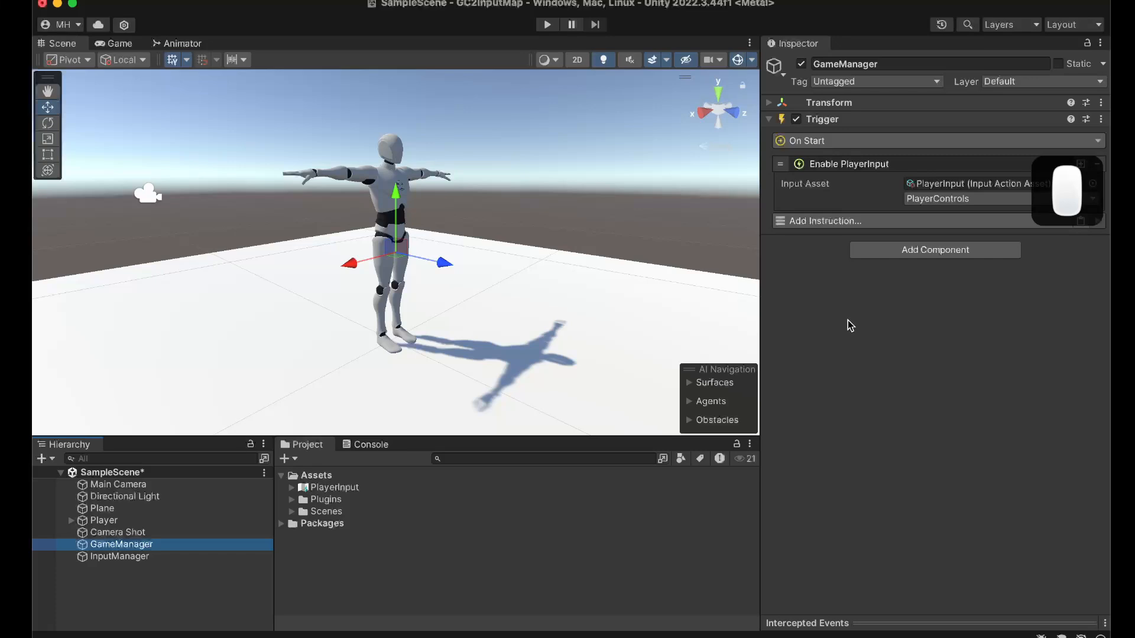
pyautogui.click(141, 560)
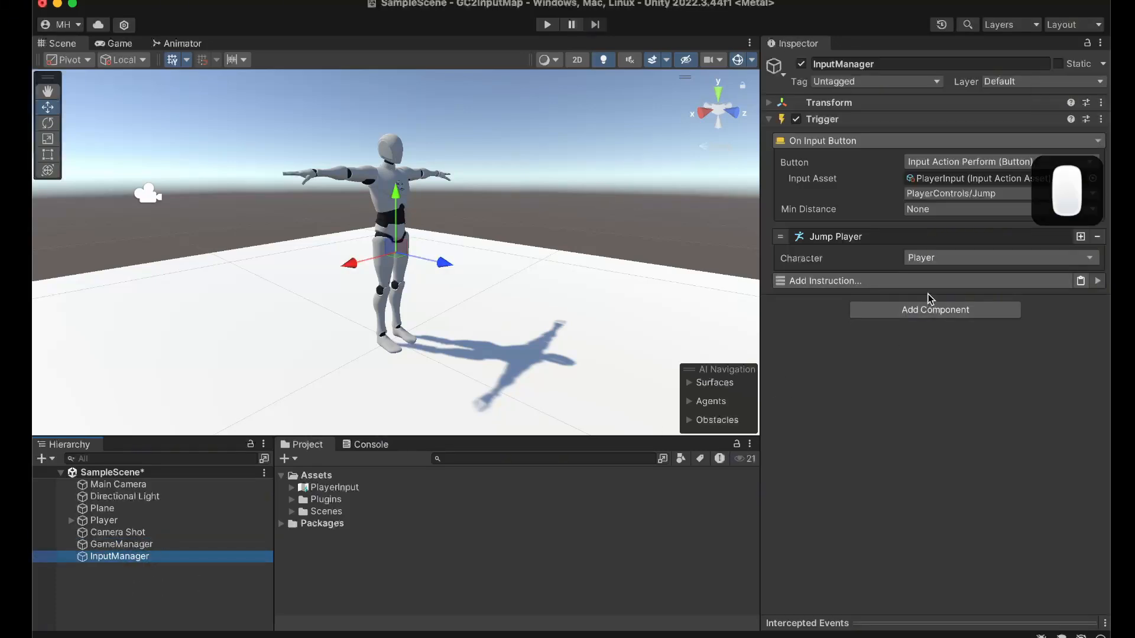
pyautogui.click(909, 310)
pyautogui.click(889, 370)
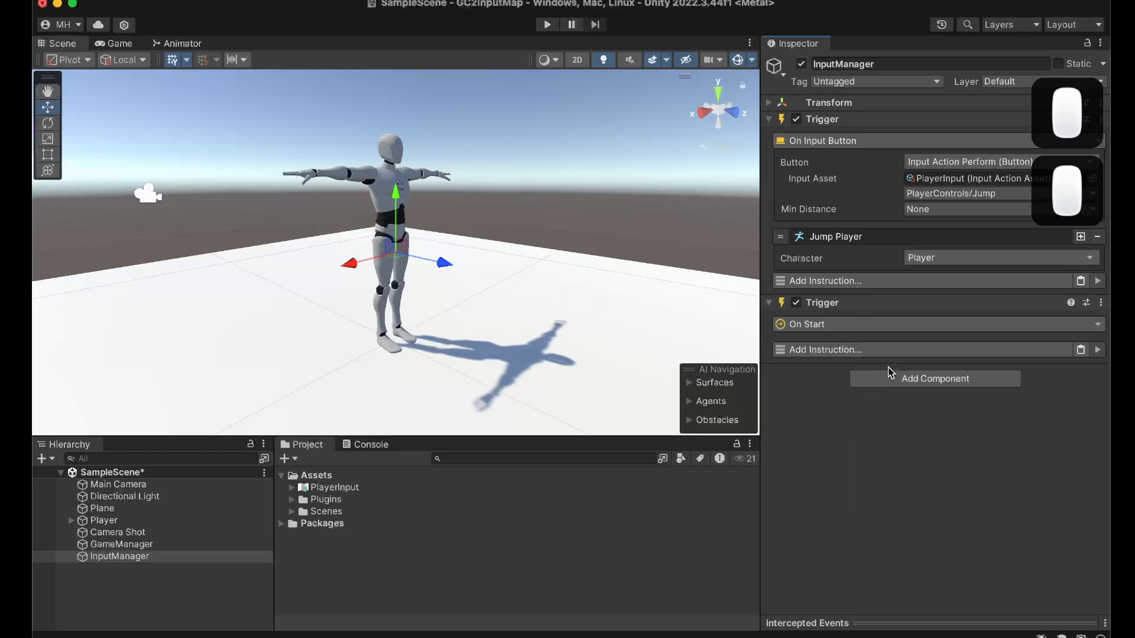
pyautogui.click(833, 324)
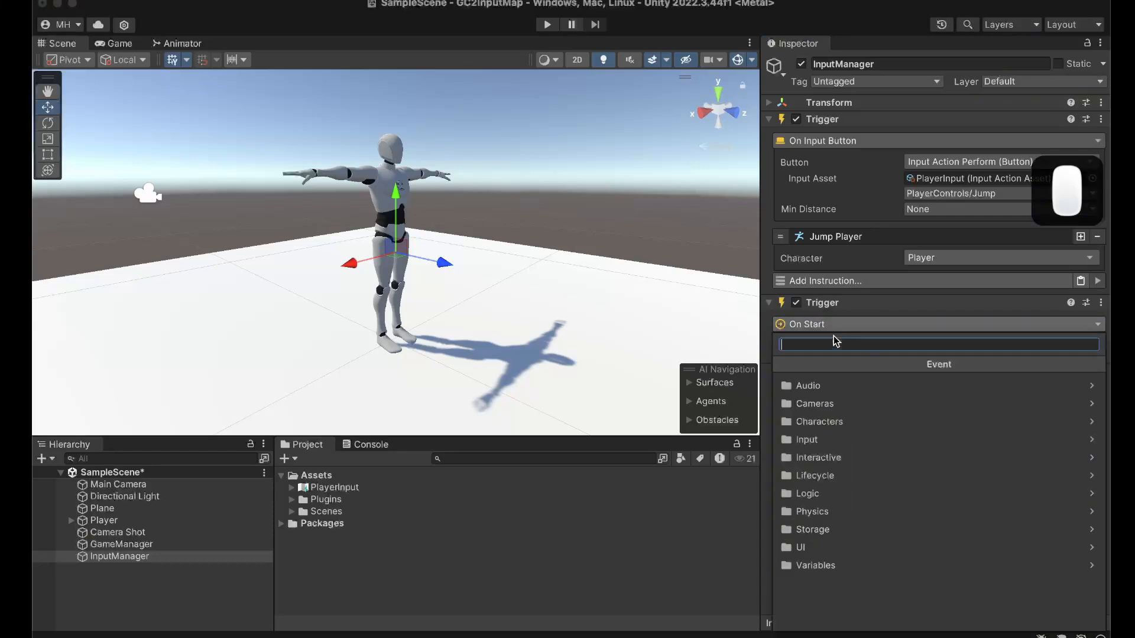
pyautogui.click(823, 441)
pyautogui.click(824, 406)
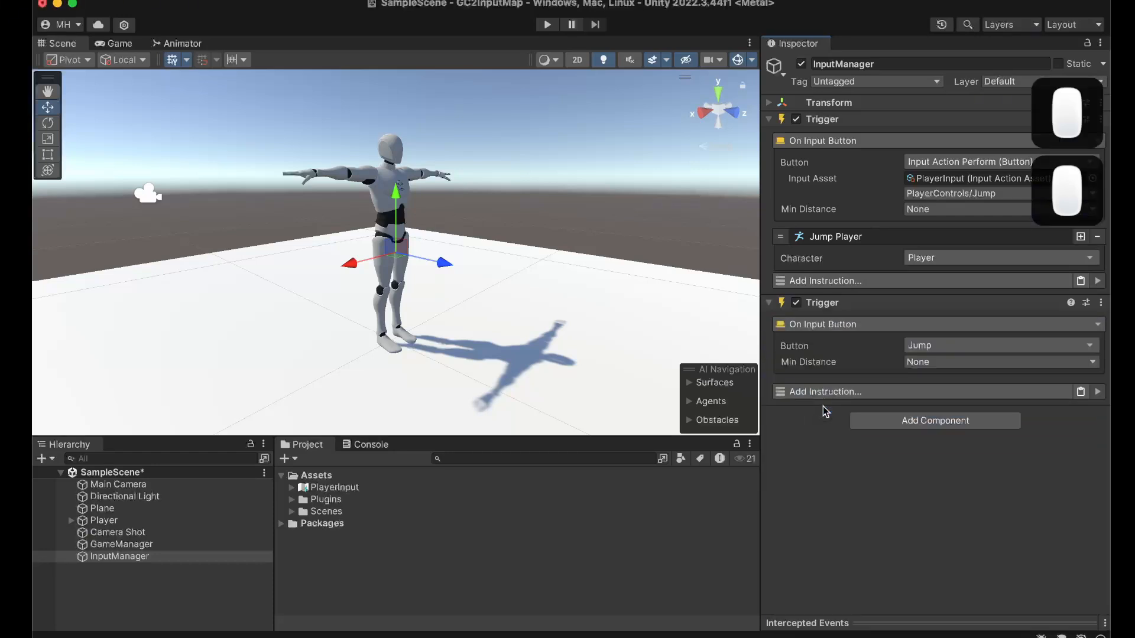
# Step: Set the second InputManager trigger's button to Keyboard Press with the L key
pyautogui.click(921, 347)
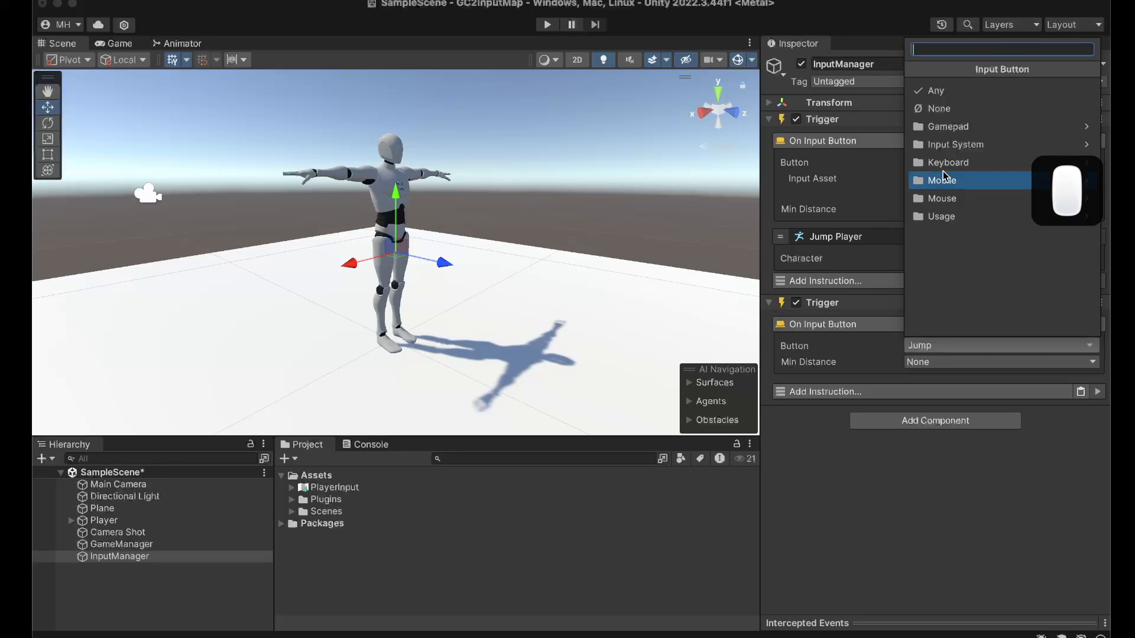
pyautogui.click(940, 144)
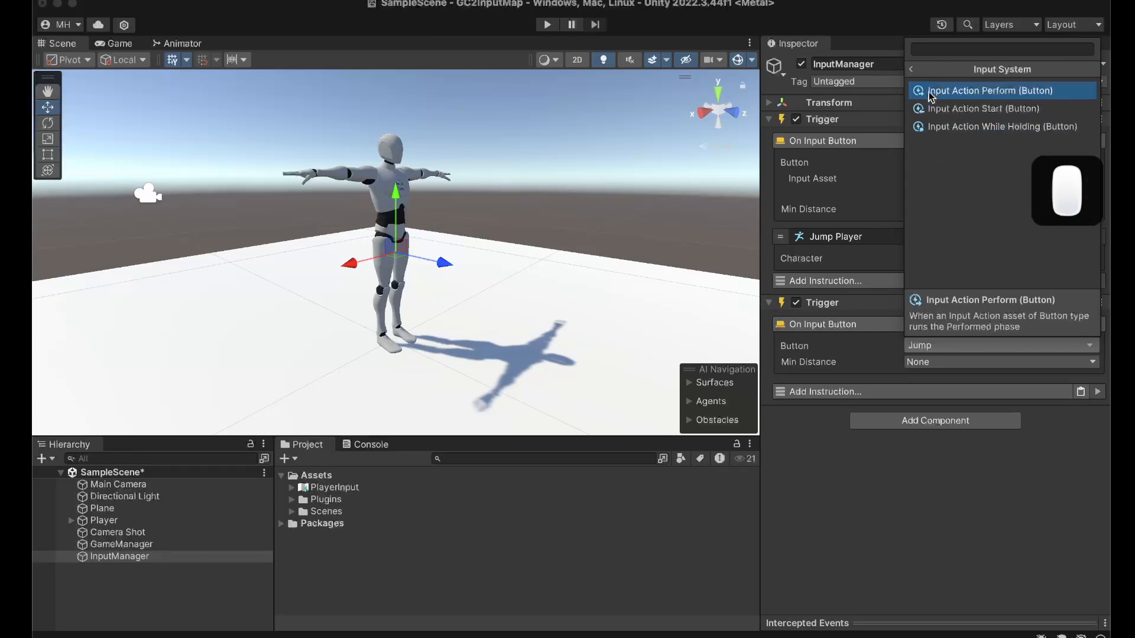
pyautogui.click(911, 69)
pyautogui.click(924, 163)
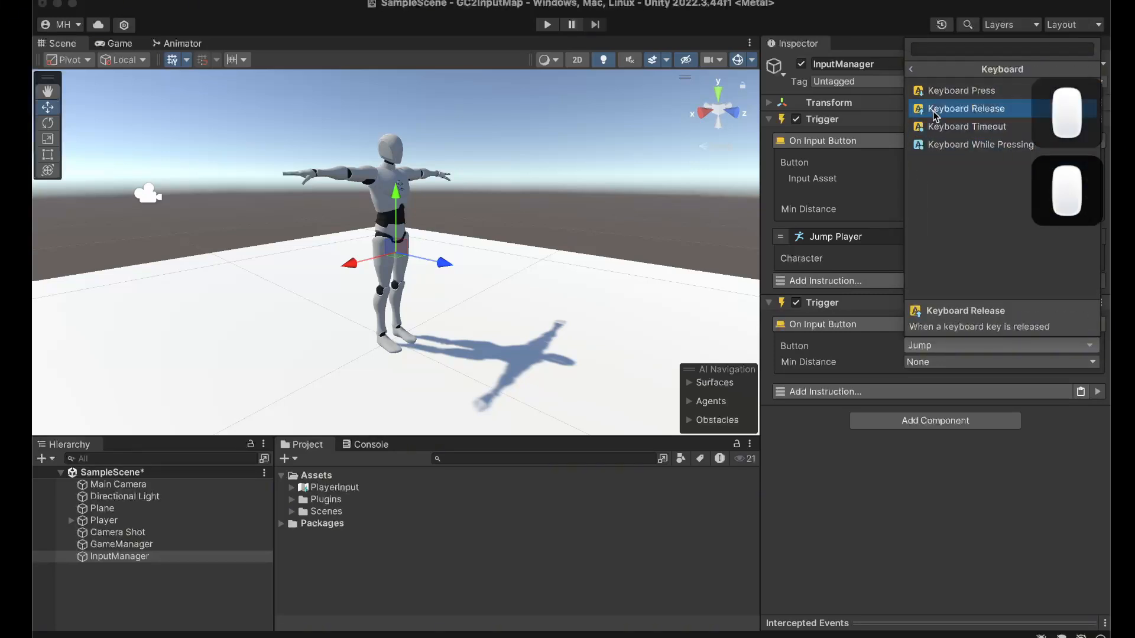
pyautogui.click(933, 90)
pyautogui.click(915, 367)
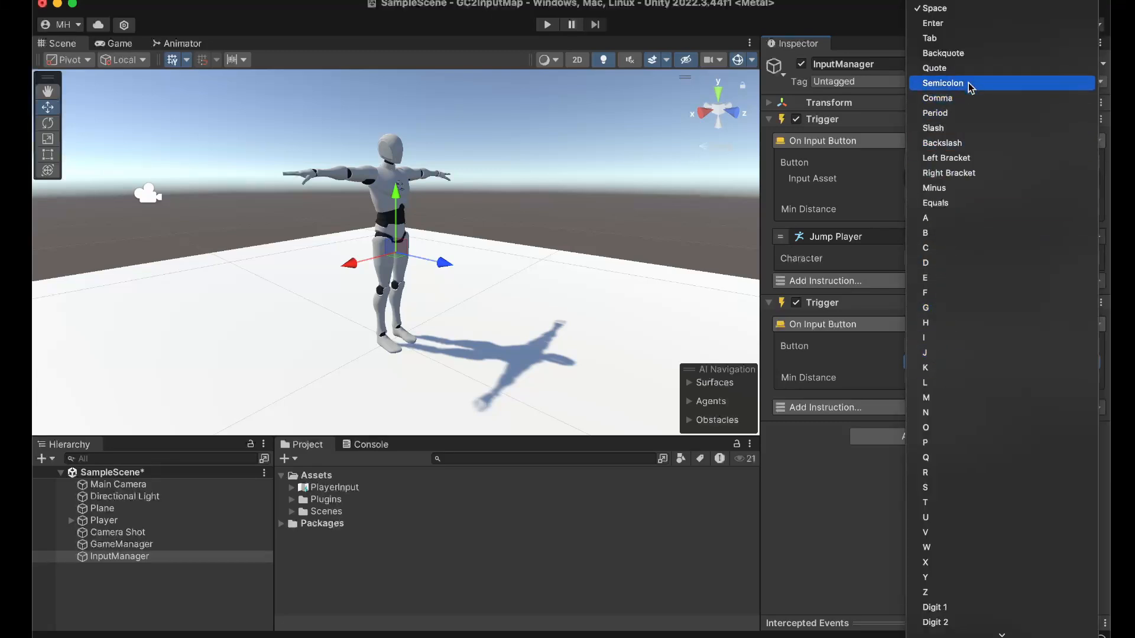
pyautogui.click(953, 382)
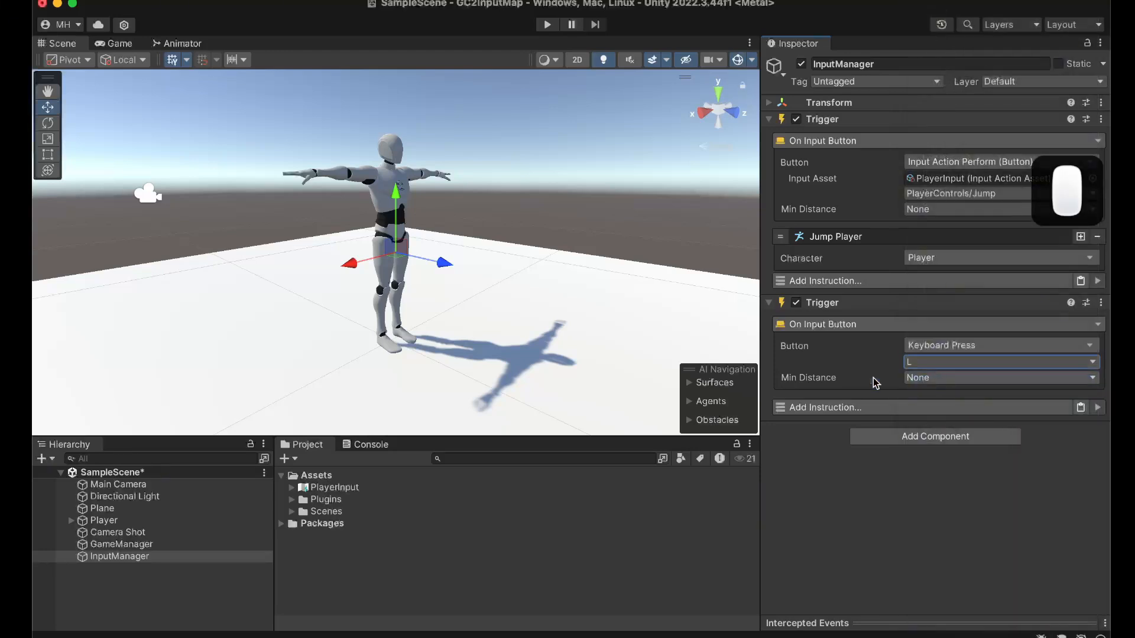
# Step: Add a Play Gesture instruction to the L-key trigger on InputManager
pyautogui.click(845, 408)
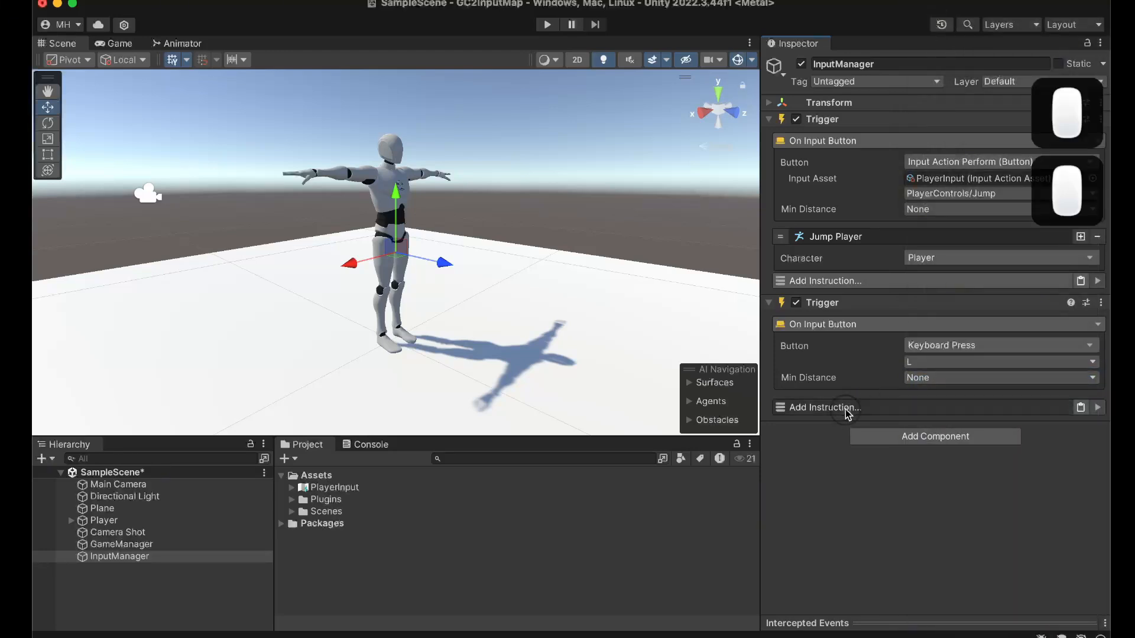
pyautogui.scroll(-5, 839, 296)
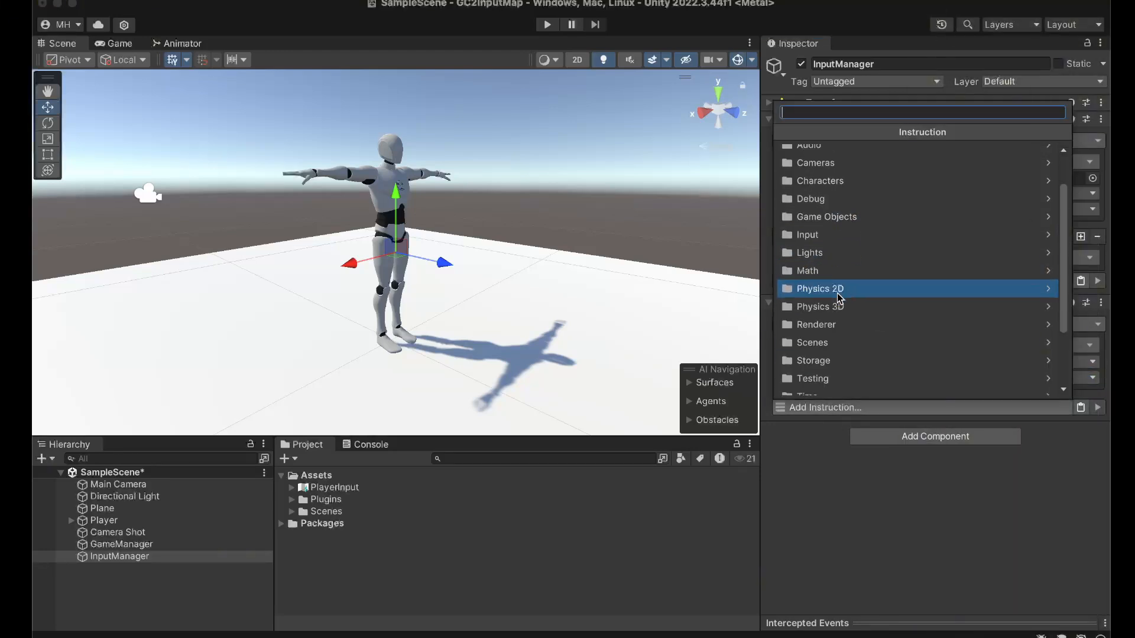
pyautogui.write('jump')
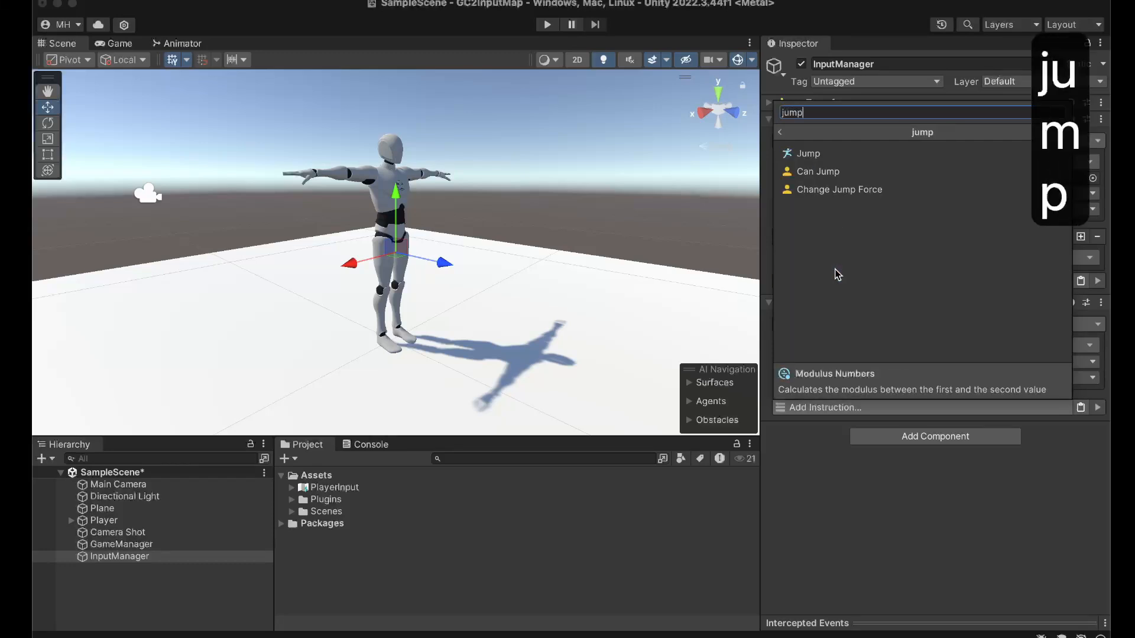
pyautogui.press('BackSpace')
pyautogui.press('BackSpace')
pyautogui.press('BackSpace')
pyautogui.press('BackSpace')
pyautogui.write('pla')
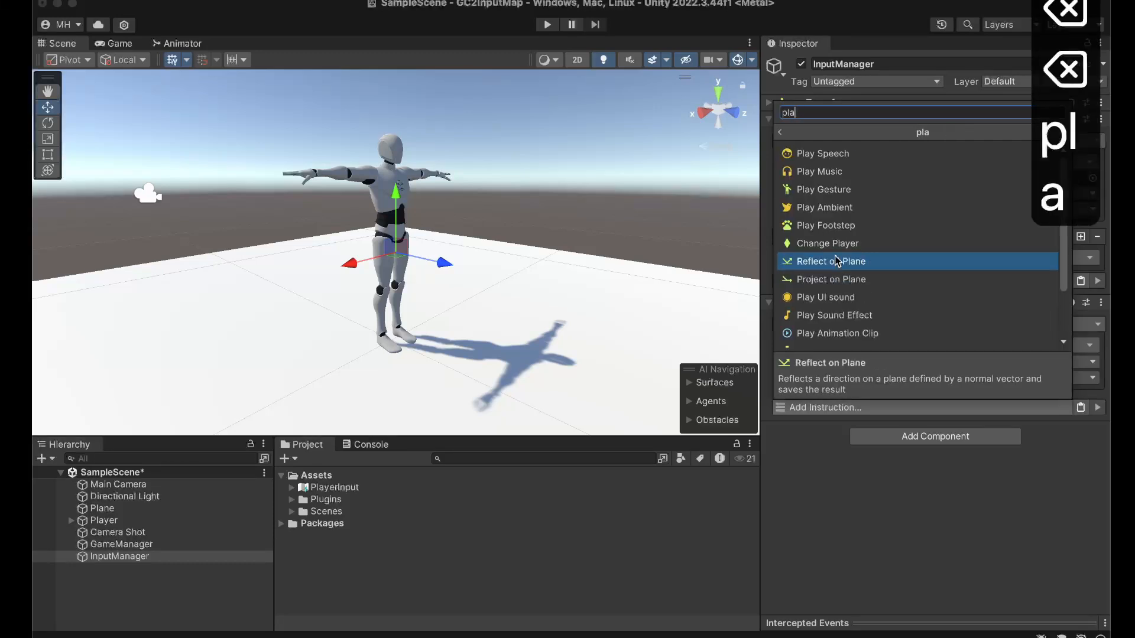
pyautogui.click(820, 192)
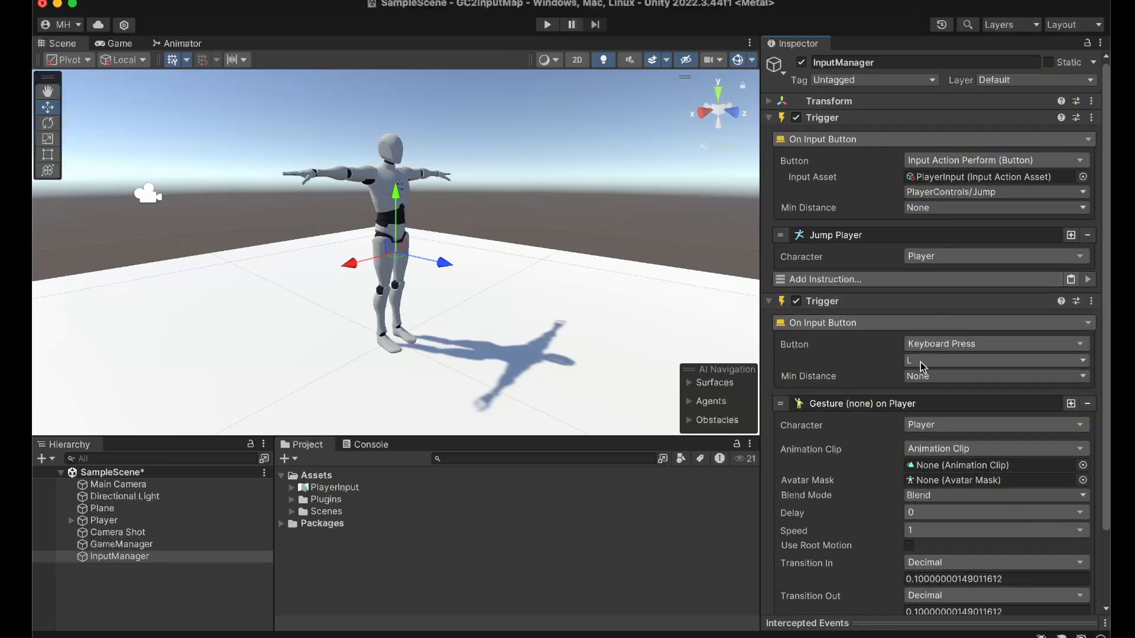
# Step: Remove the second Trigger component with the L-key event from InputManager
pyautogui.click(1092, 300)
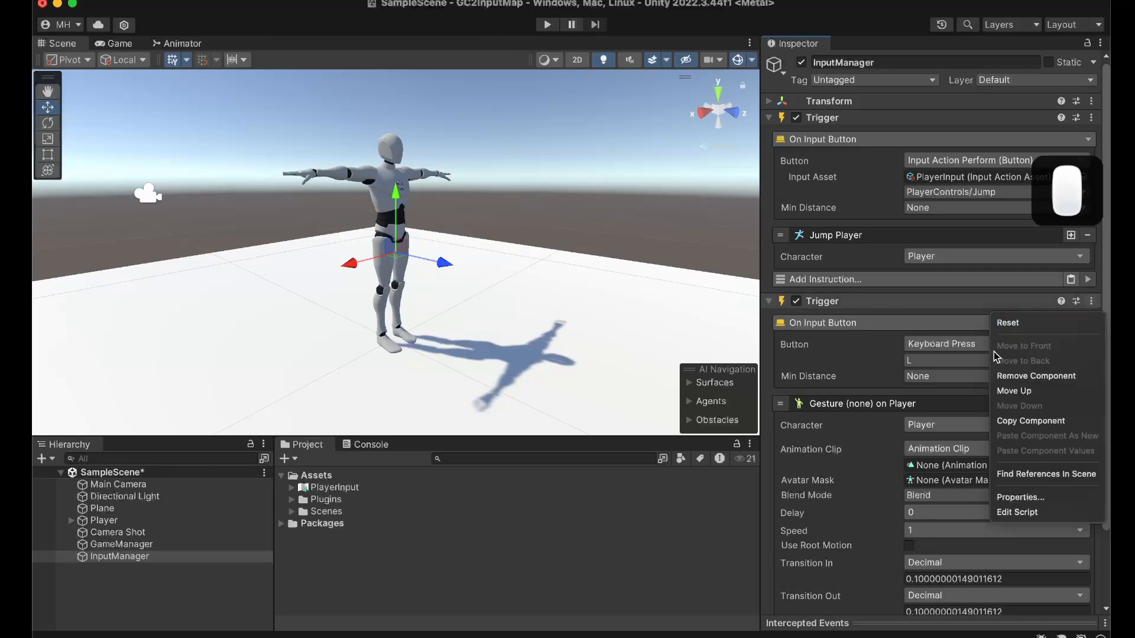
pyautogui.click(1006, 376)
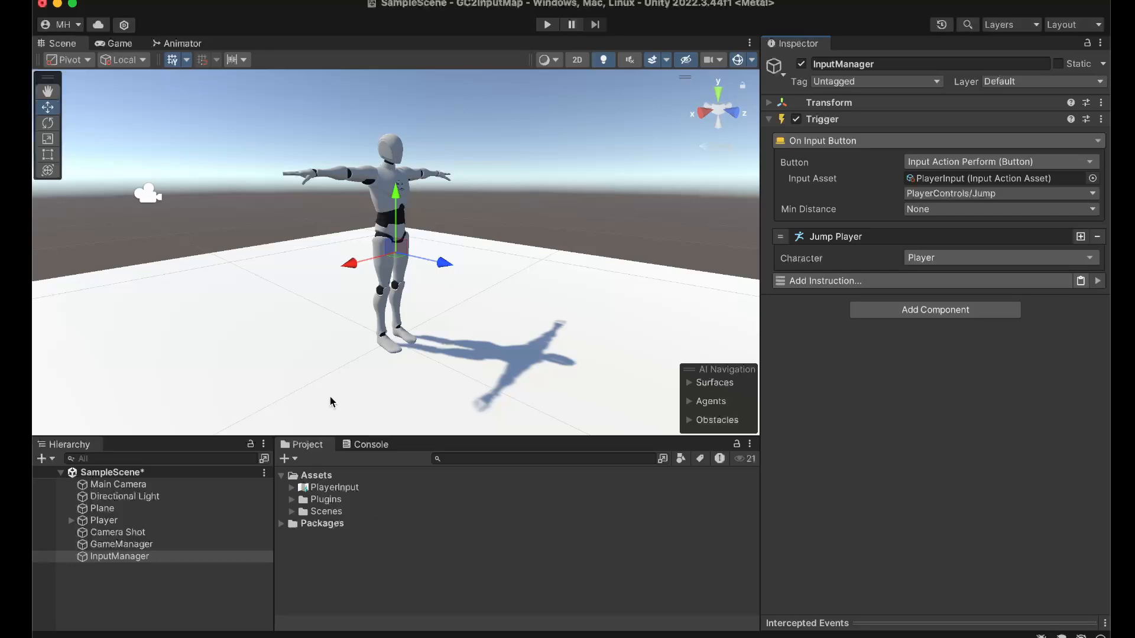
# Step: Open the PlayerInput input actions to look over the Movement and Jump actions, and close them
pyautogui.doubleClick(336, 488)
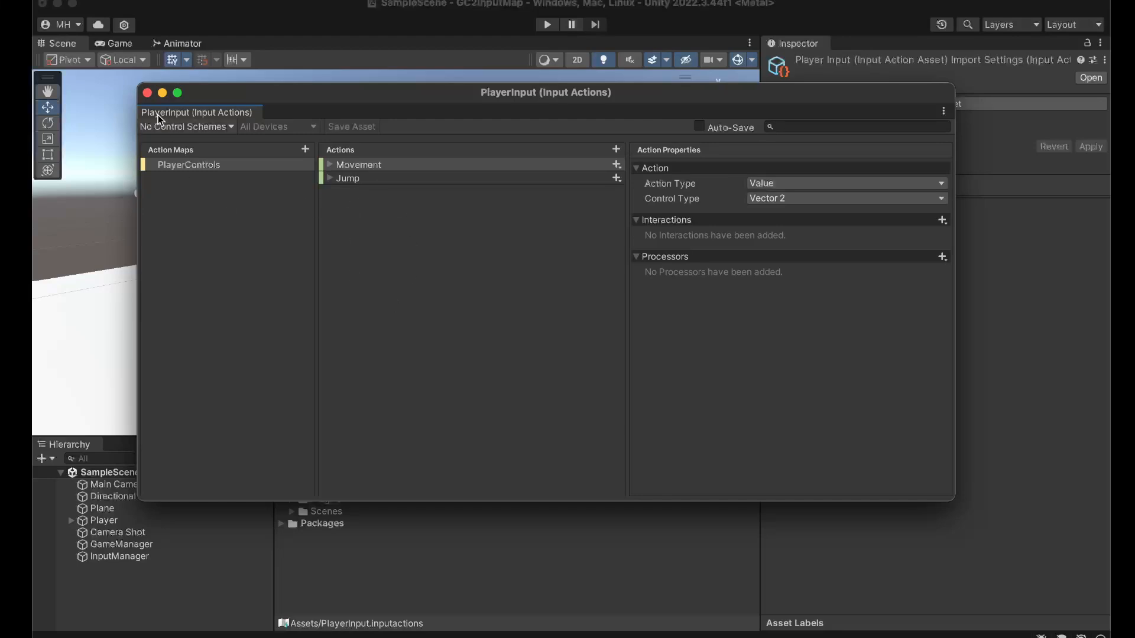
pyautogui.click(147, 93)
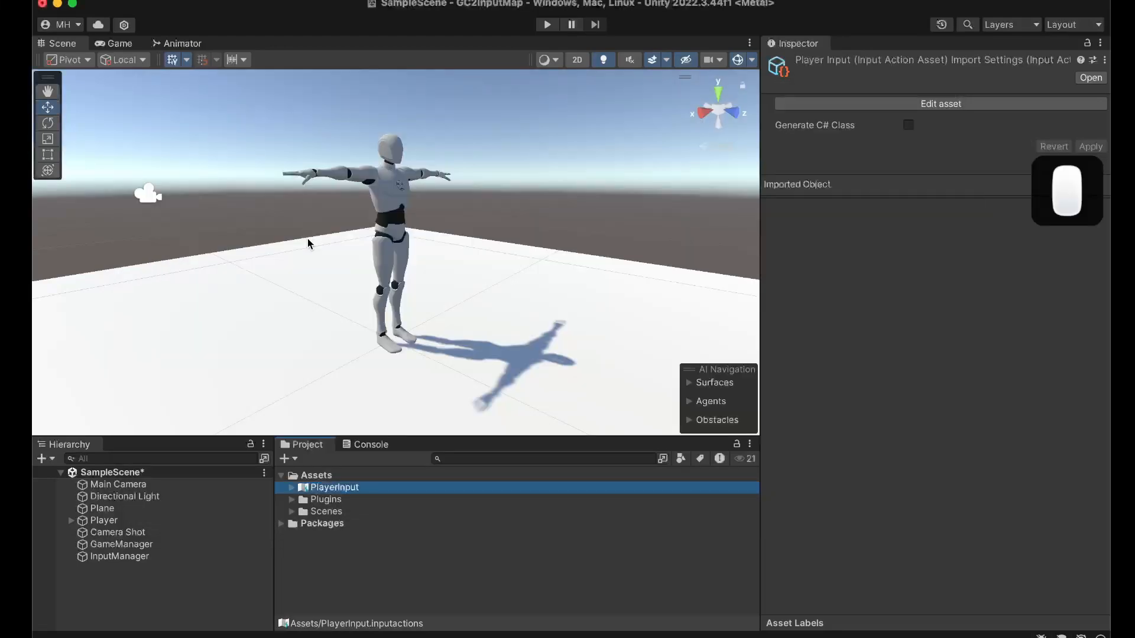